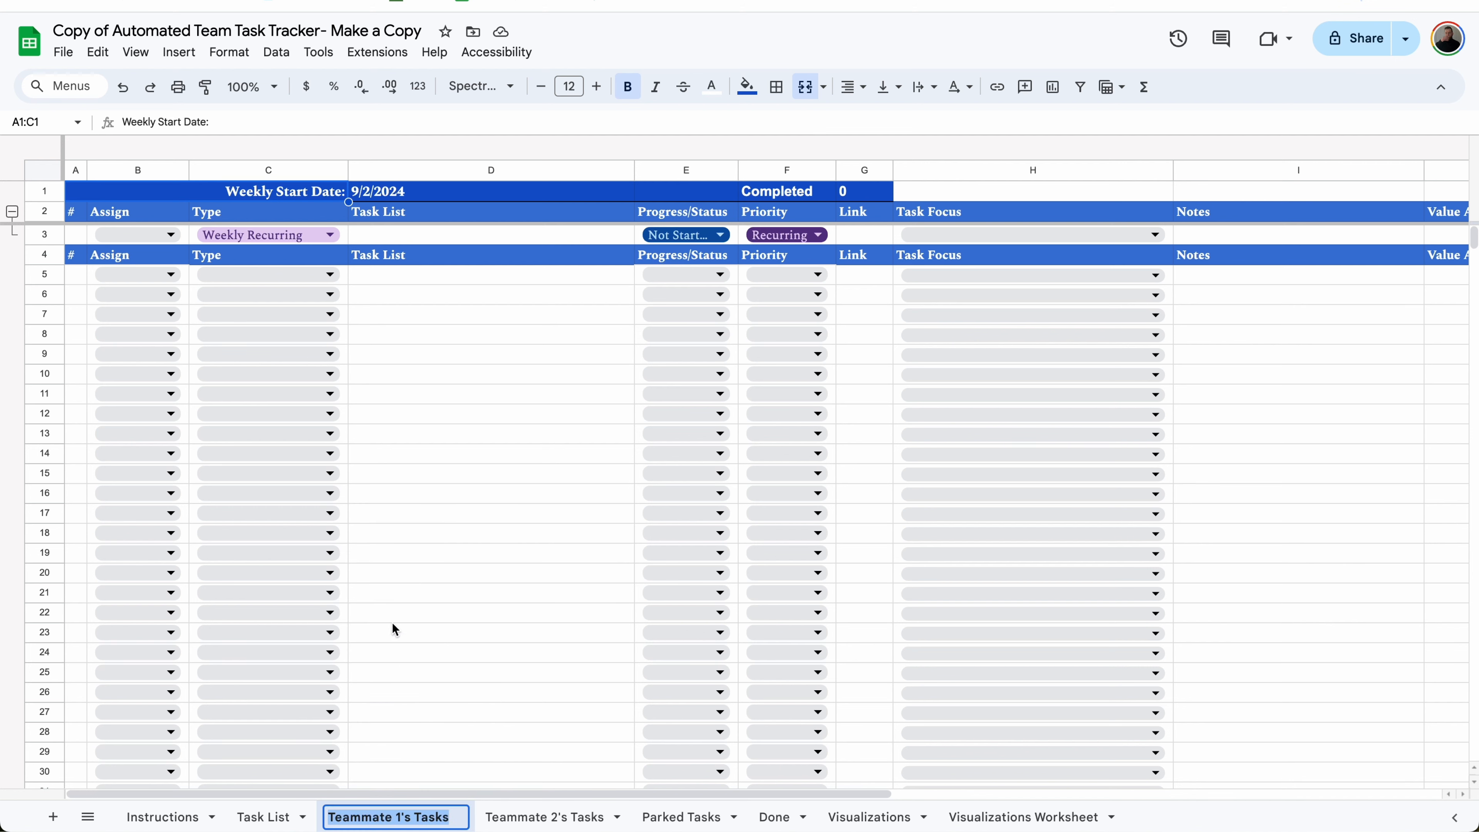
Rename the "Teammate 1's Tasks" sheet, replacing "Teammate 1" with the first teammate's first name
{"action": "left_click", "coordinate": [406, 814]}
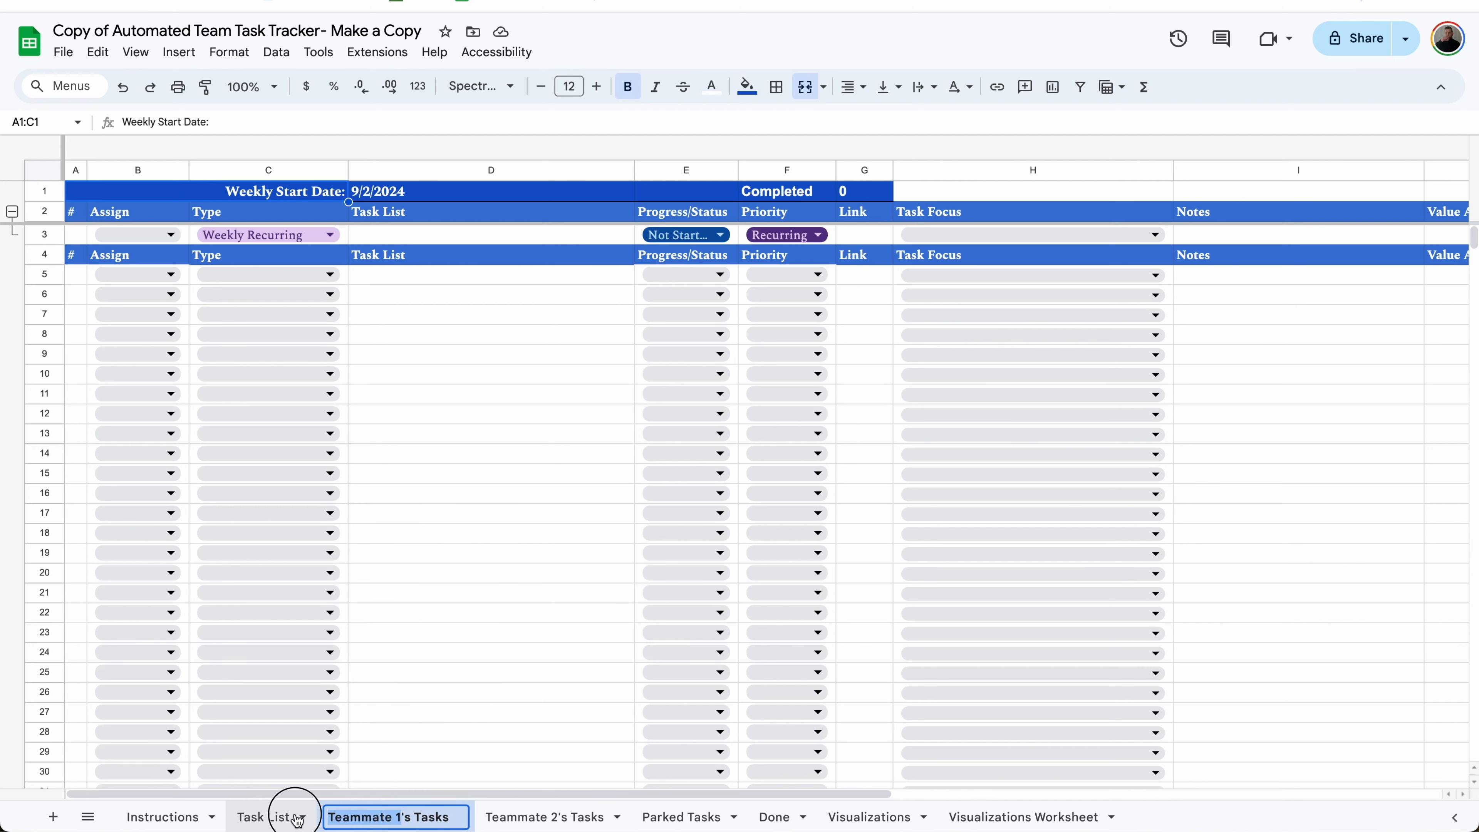
{"action": "key", "text": "BackSpace"}
{"action": "key", "text": "BackSpace"}
{"action": "key", "text": "BackSpace"}
{"action": "key", "text": "BackSpace"}
{"action": "key", "text": "BackSpace"}
{"action": "key", "text": "BackSpace"}
{"action": "key", "text": "BackSpace"}
{"action": "key", "text": "BackSpace"}
{"action": "key", "text": "BackSpace"}
{"action": "key", "text": "BackSpace"}
{"action": "type", "text": "Olan"}
{"action": "key", "text": "Return"}
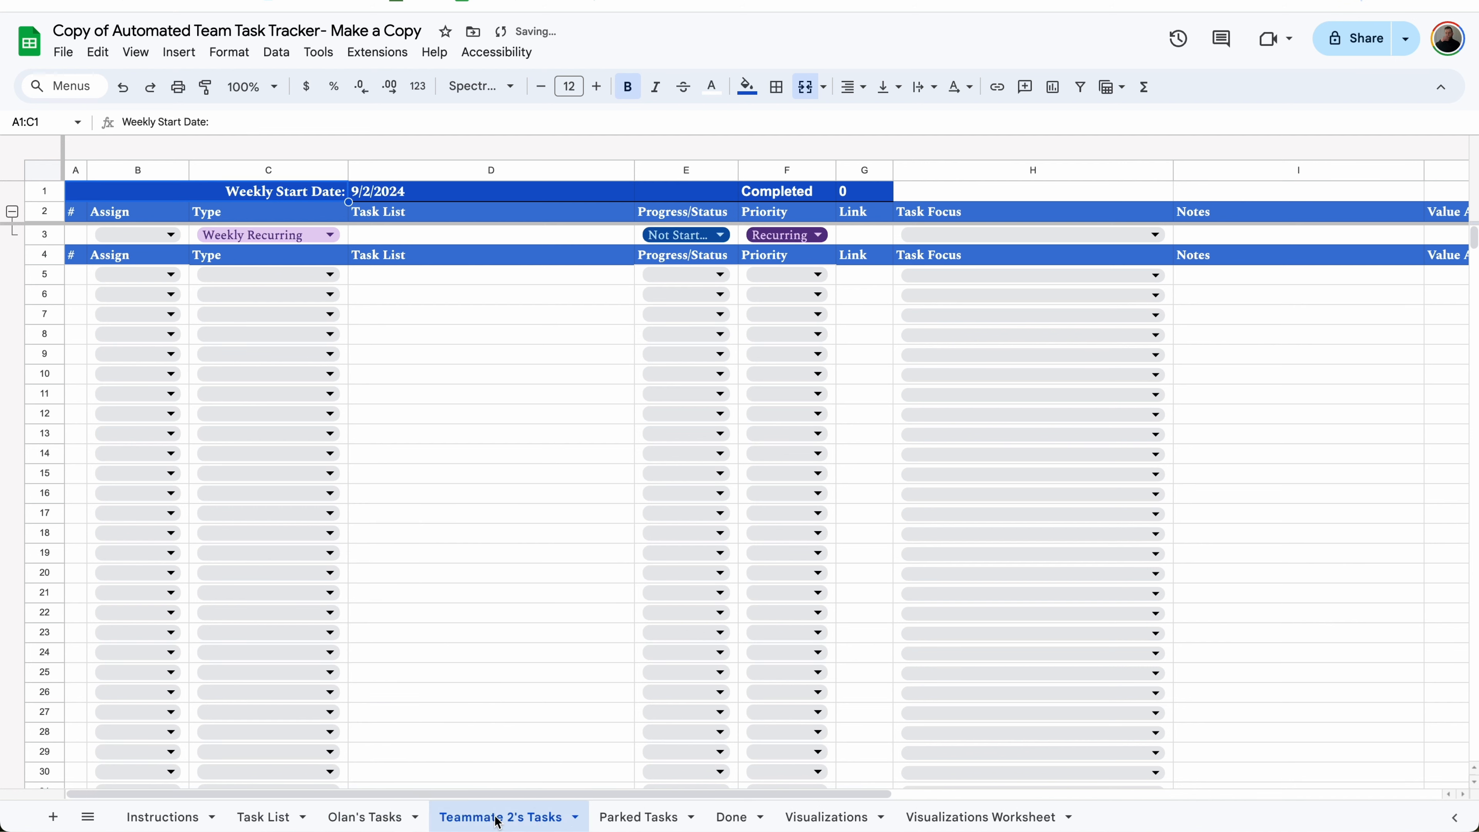
Rename the "Teammate 2's Tasks" sheet, replacing "Teammate 2" with the second teammate's first name
{"action": "right_click", "coordinate": [495, 817]}
{"action": "left_click", "coordinate": [489, 597]}
{"action": "left_click", "coordinate": [527, 815]}
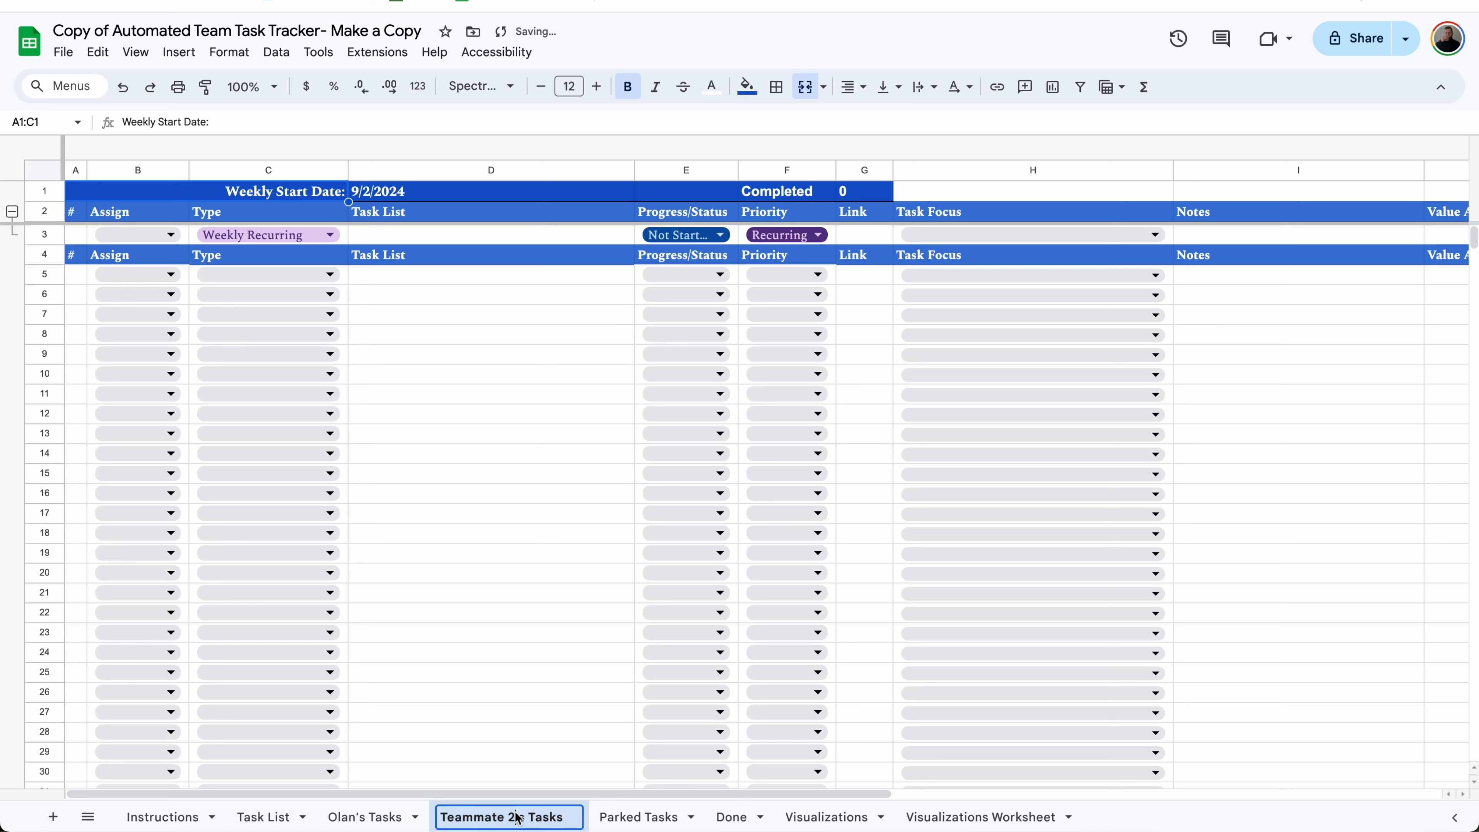
{"action": "key", "text": "BackSpace"}
{"action": "key", "text": "BackSpace"}
{"action": "key", "text": "BackSpace"}
{"action": "key", "text": "BackSpace"}
{"action": "key", "text": "BackSpace"}
{"action": "key", "text": "BackSpace"}
{"action": "key", "text": "BackSpace"}
{"action": "key", "text": "BackSpace"}
{"action": "key", "text": "BackSpace"}
{"action": "key", "text": "BackSpace"}
{"action": "type", "text": "Pete"}
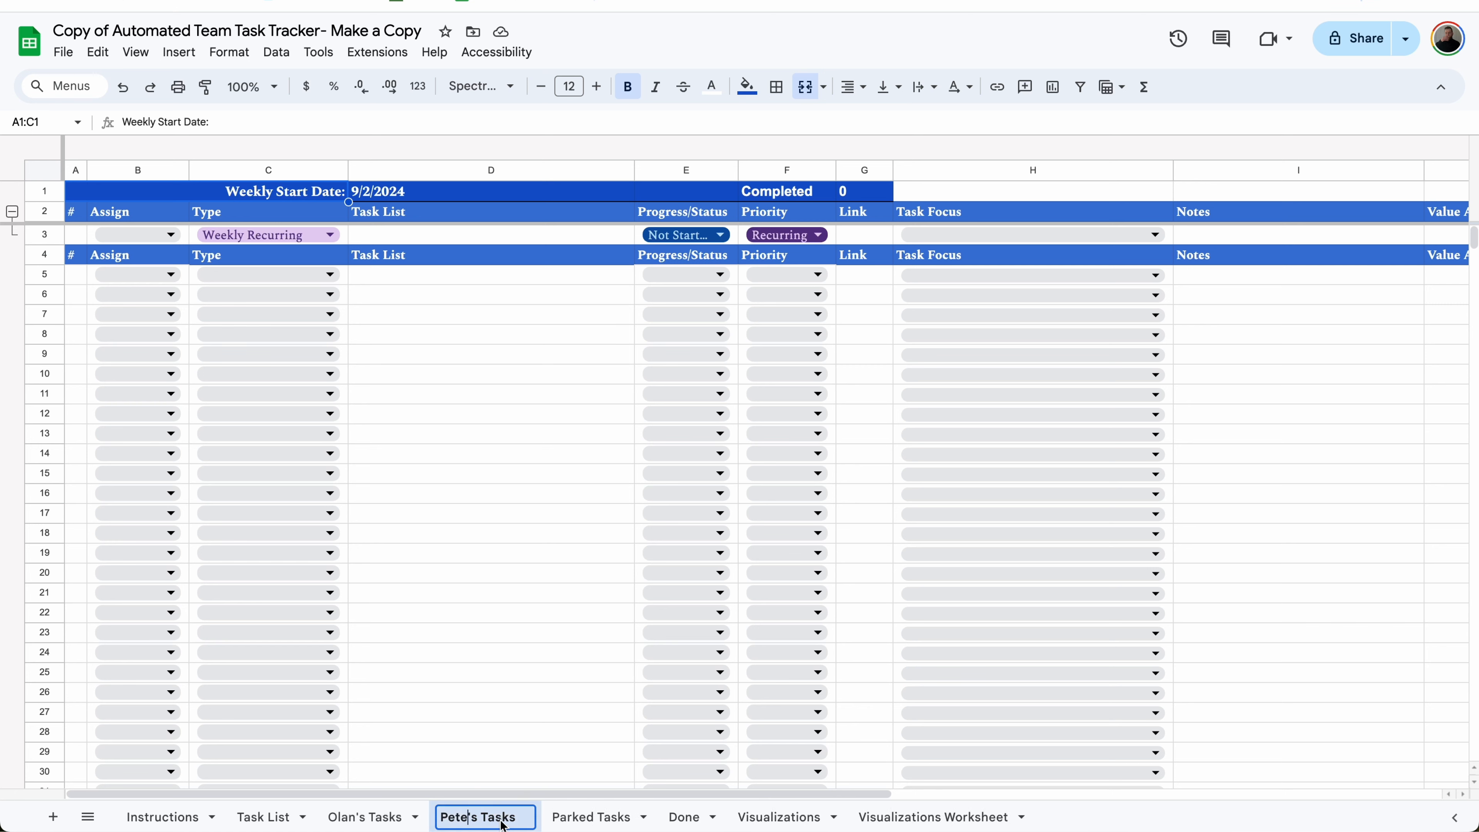
{"action": "left_click", "coordinate": [434, 594]}
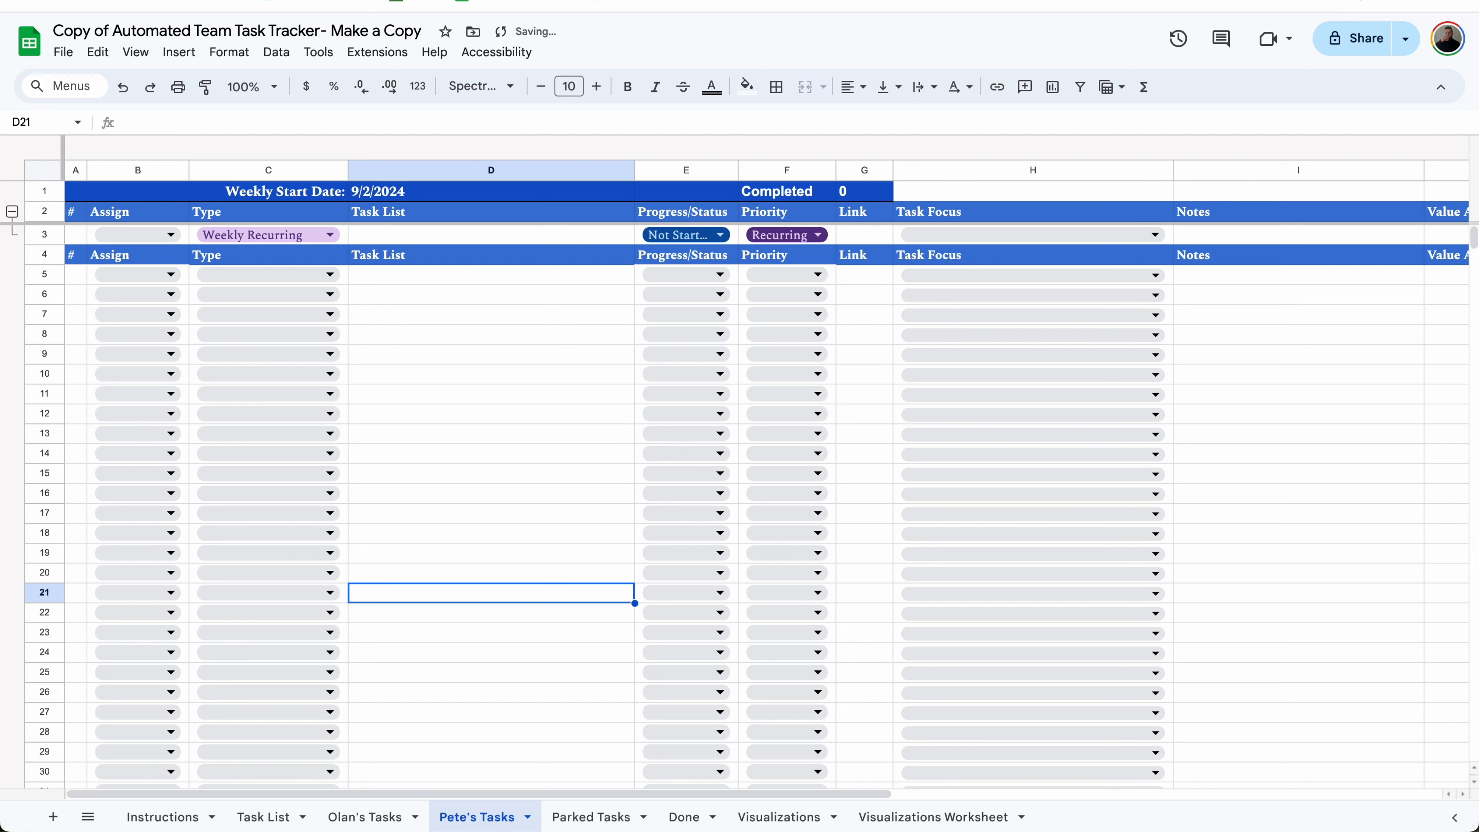
Replace the Teammate 1 and Teammate 2 options in the Assign column's dropdown with the two teammates' first names
{"action": "left_click", "coordinate": [176, 279]}
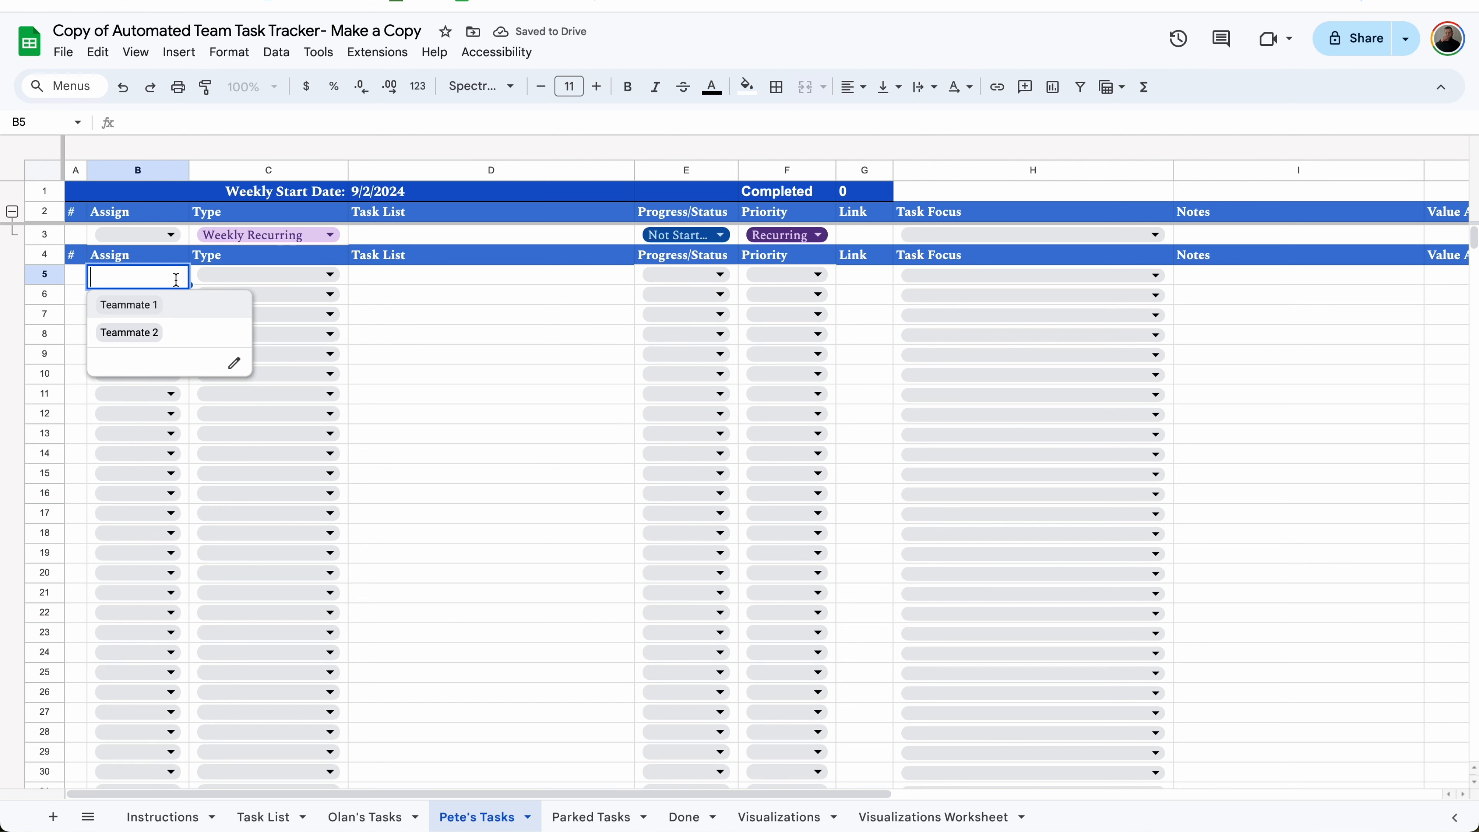
{"action": "left_click", "coordinate": [236, 361]}
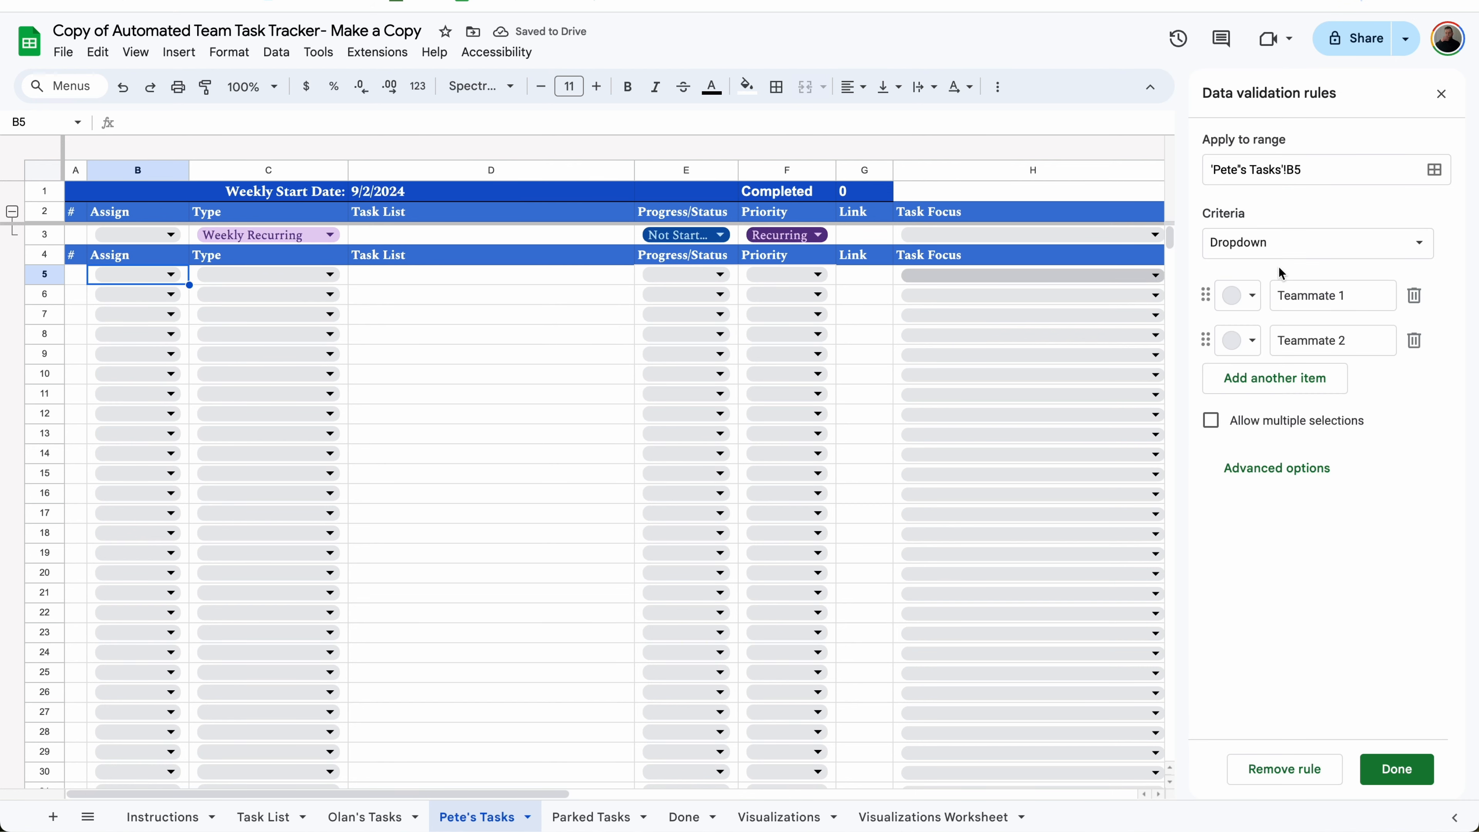
{"action": "left_click", "coordinate": [1357, 294]}
{"action": "type", "text": "Olan"}
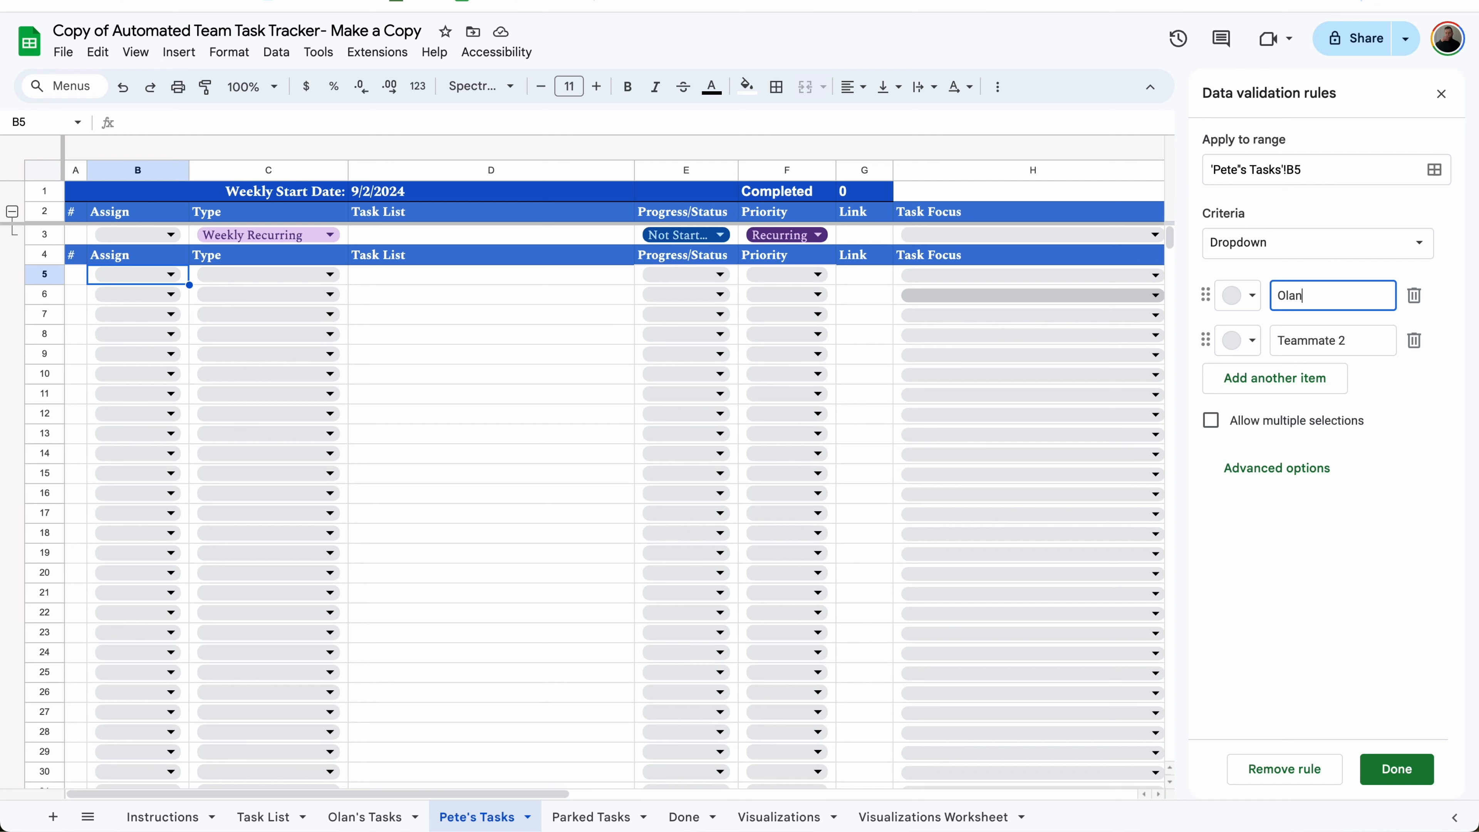
{"action": "left_click", "coordinate": [1334, 340]}
{"action": "type", "text": "Pete"}
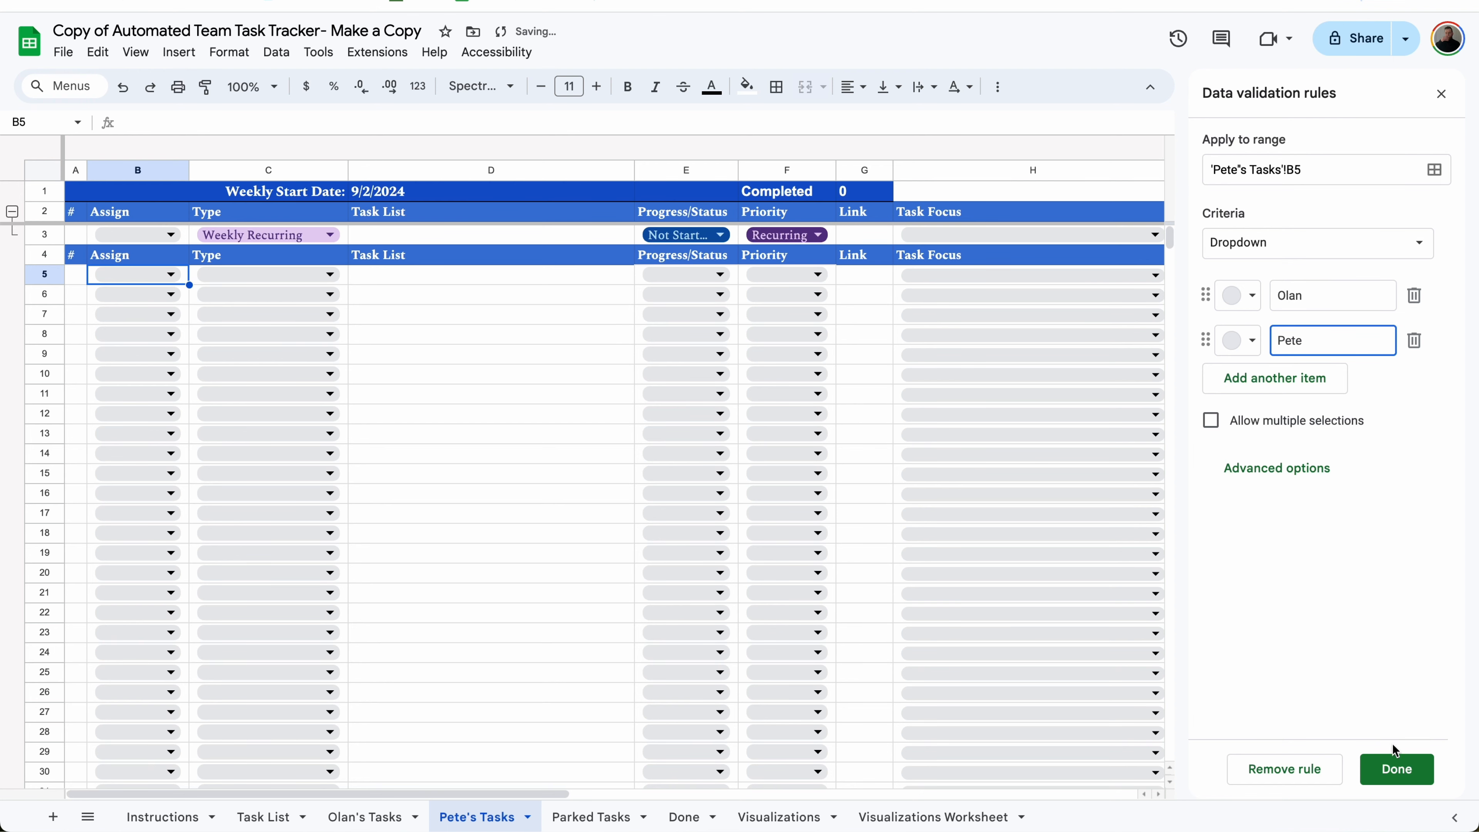
{"action": "left_click", "coordinate": [1396, 768]}
{"action": "left_click", "coordinate": [903, 469]}
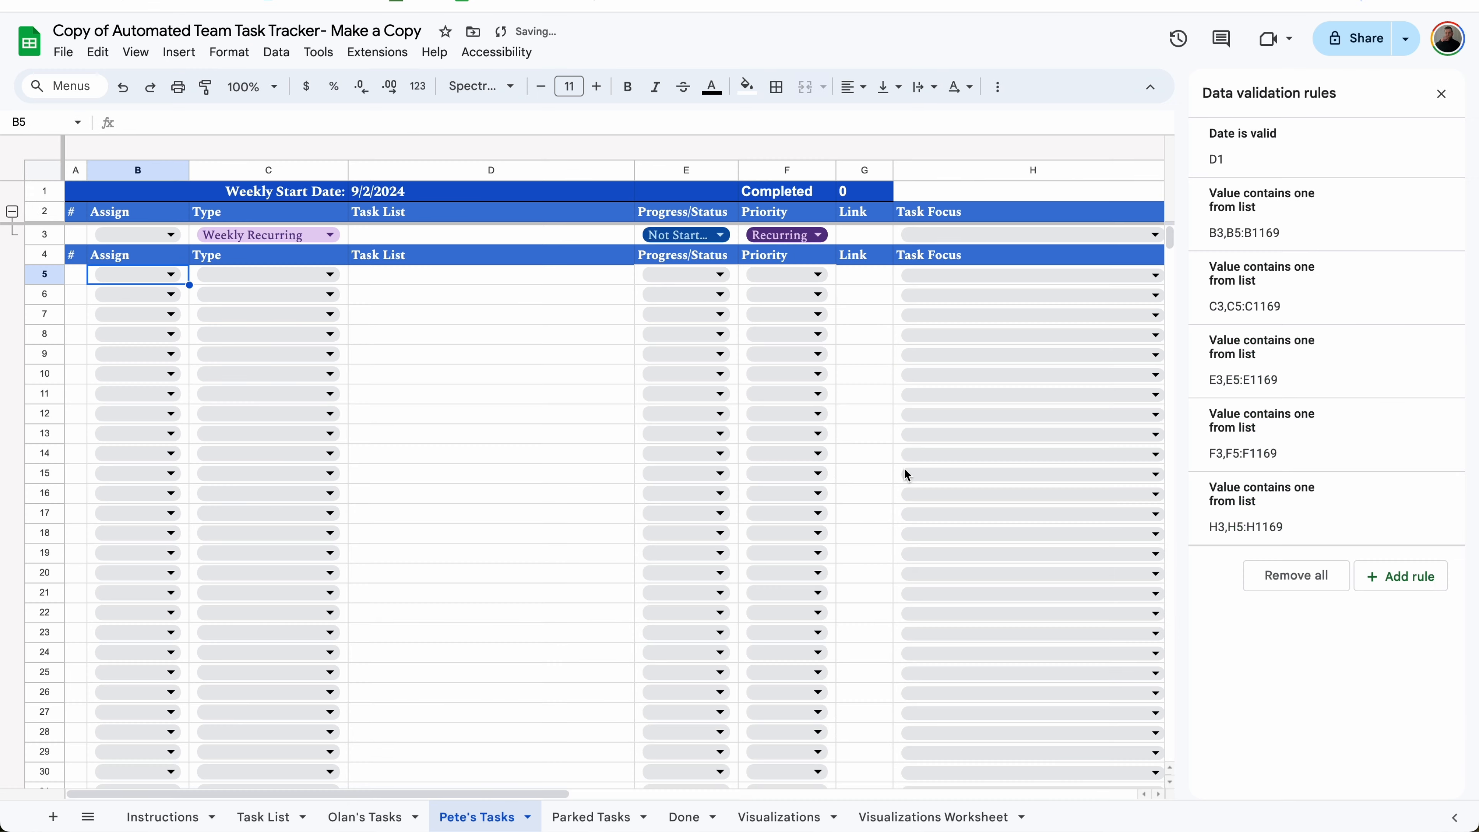
In the spreadsheet's Apps Script, replace "Teammate 1" with the first teammate's name in the assignment condition and target sheet name on lines 84 and 85
{"action": "left_click", "coordinate": [376, 52]}
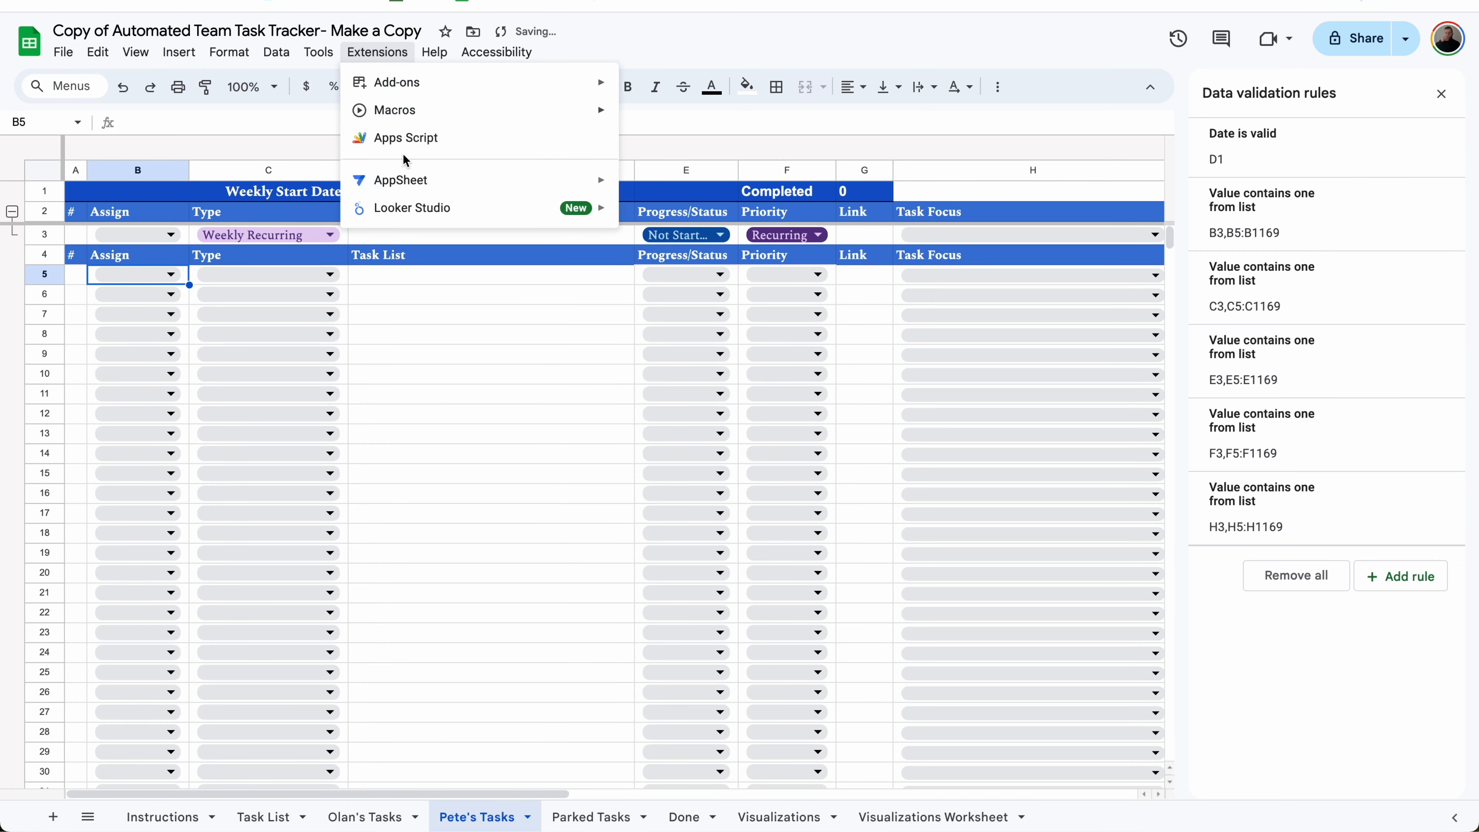
{"action": "left_click", "coordinate": [411, 143]}
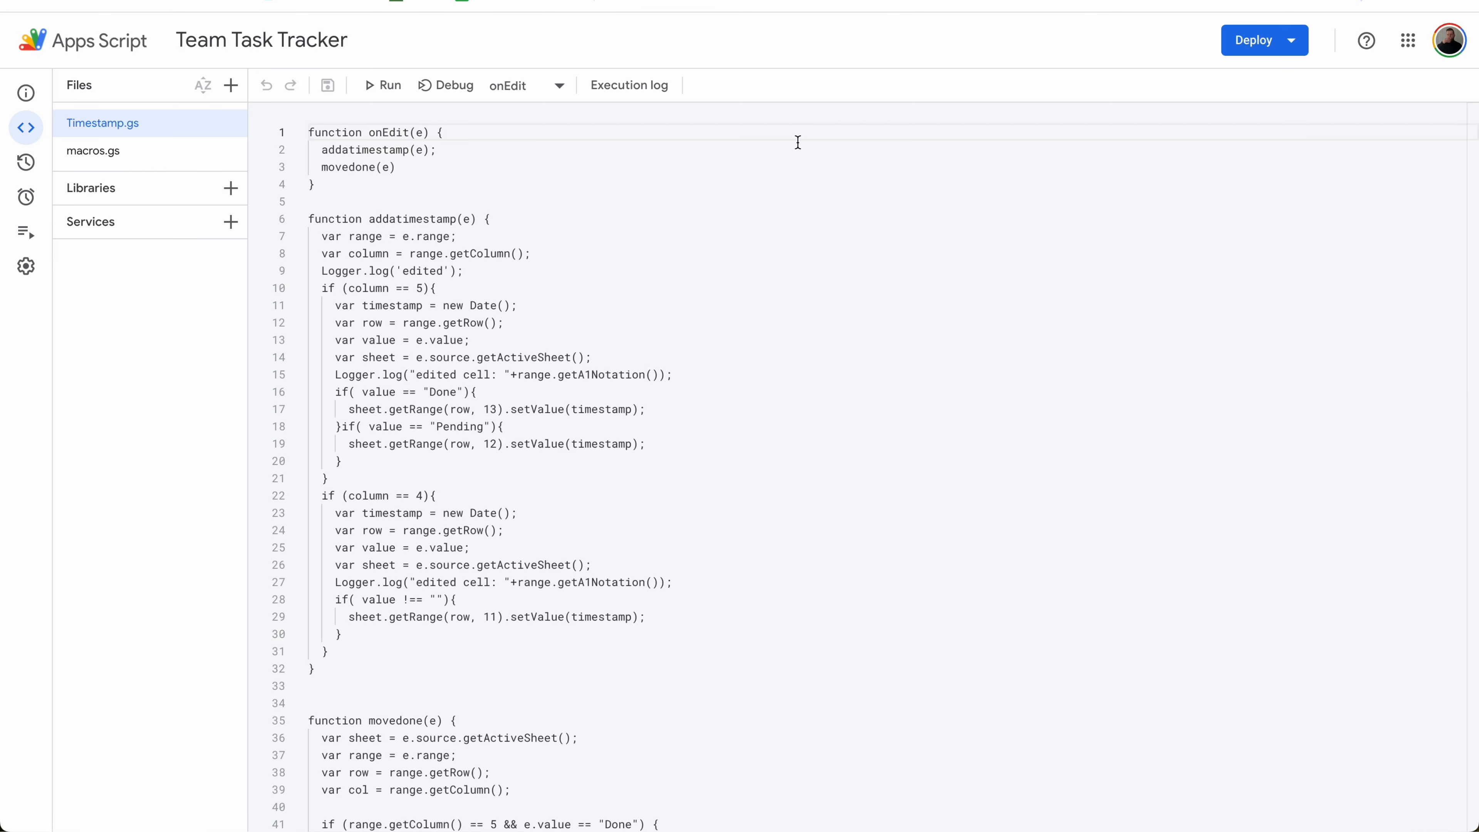
{"action": "scroll", "coordinate": [527, 281], "scroll_direction": "down", "scroll_amount": 15}
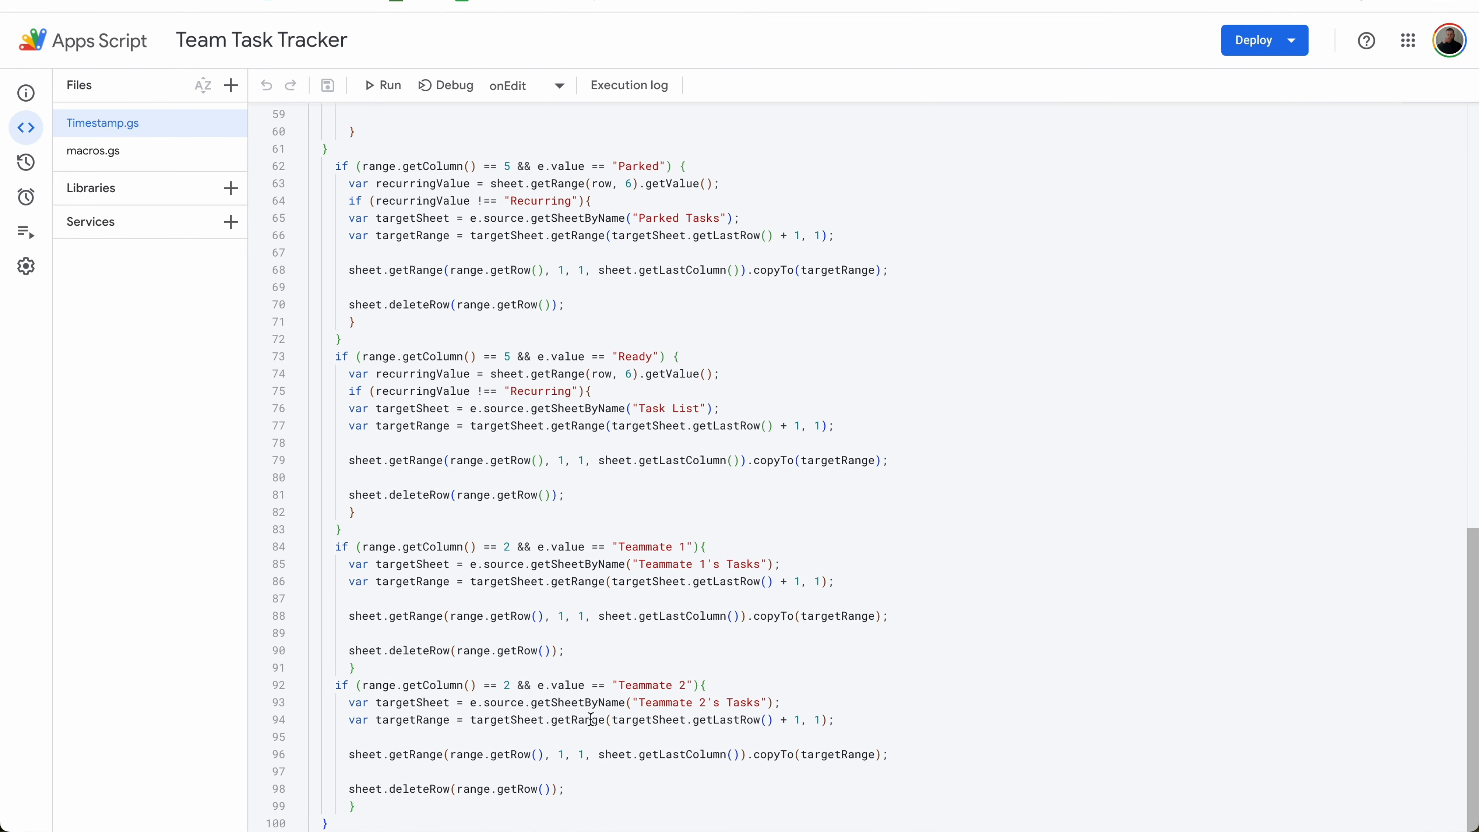
{"action": "left_click", "coordinate": [685, 548]}
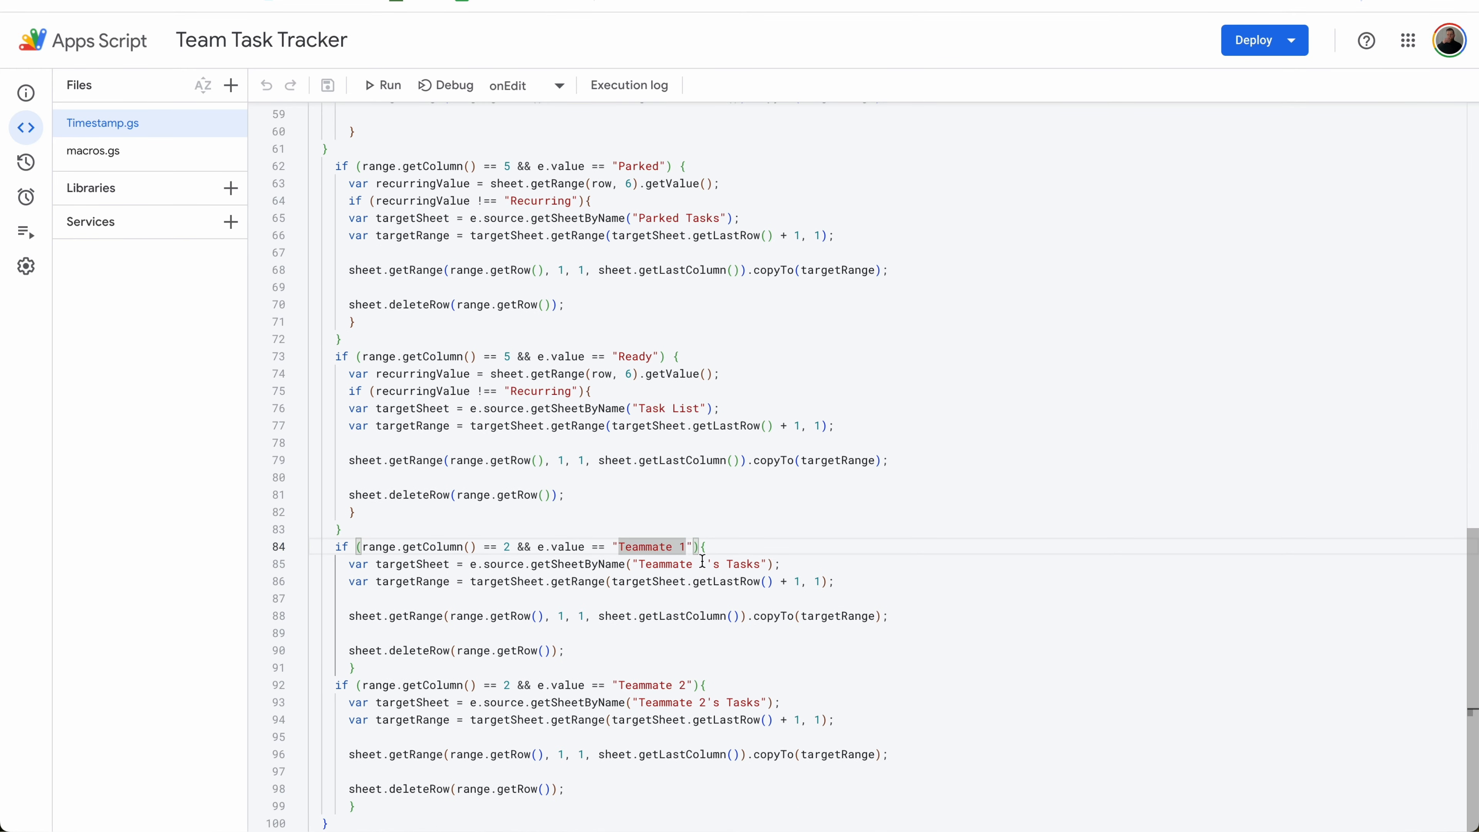
{"action": "key", "text": "BackSpace"}
{"action": "key", "text": "BackSpace"}
{"action": "key", "text": "BackSpace"}
{"action": "key", "text": "BackSpace"}
{"action": "key", "text": "BackSpace"}
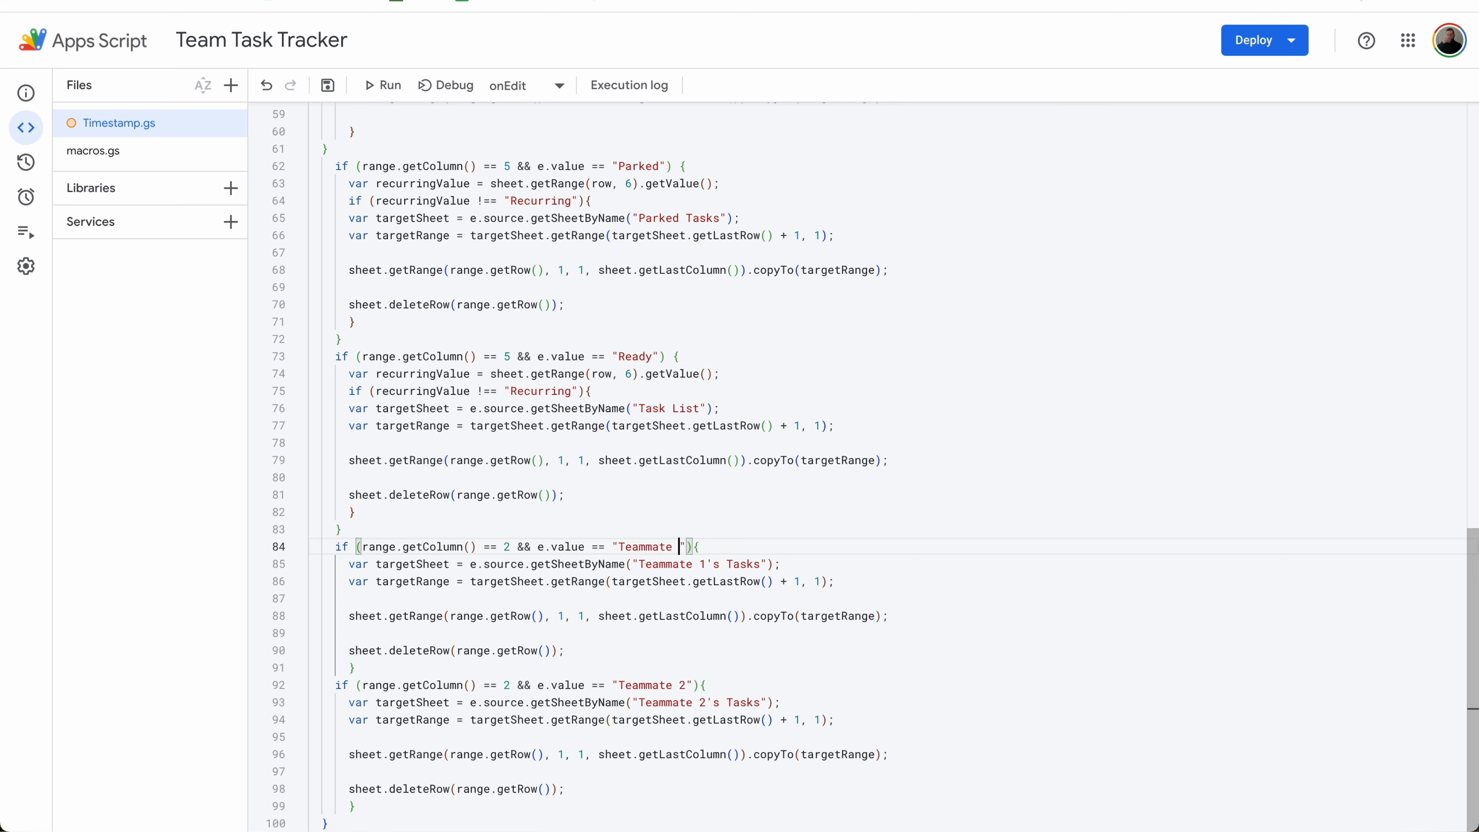
{"action": "key", "text": "BackSpace"}
{"action": "key", "text": "BackSpace"}
{"action": "key", "text": "BackSpace"}
{"action": "key", "text": "BackSpace"}
{"action": "key", "text": "BackSpace"}
{"action": "type", "text": "Olan"}
{"action": "left_click_drag", "start_coordinate": [707, 566], "coordinate": [636, 564]}
{"action": "key", "text": "BackSpace"}
{"action": "type", "text": "Olan"}
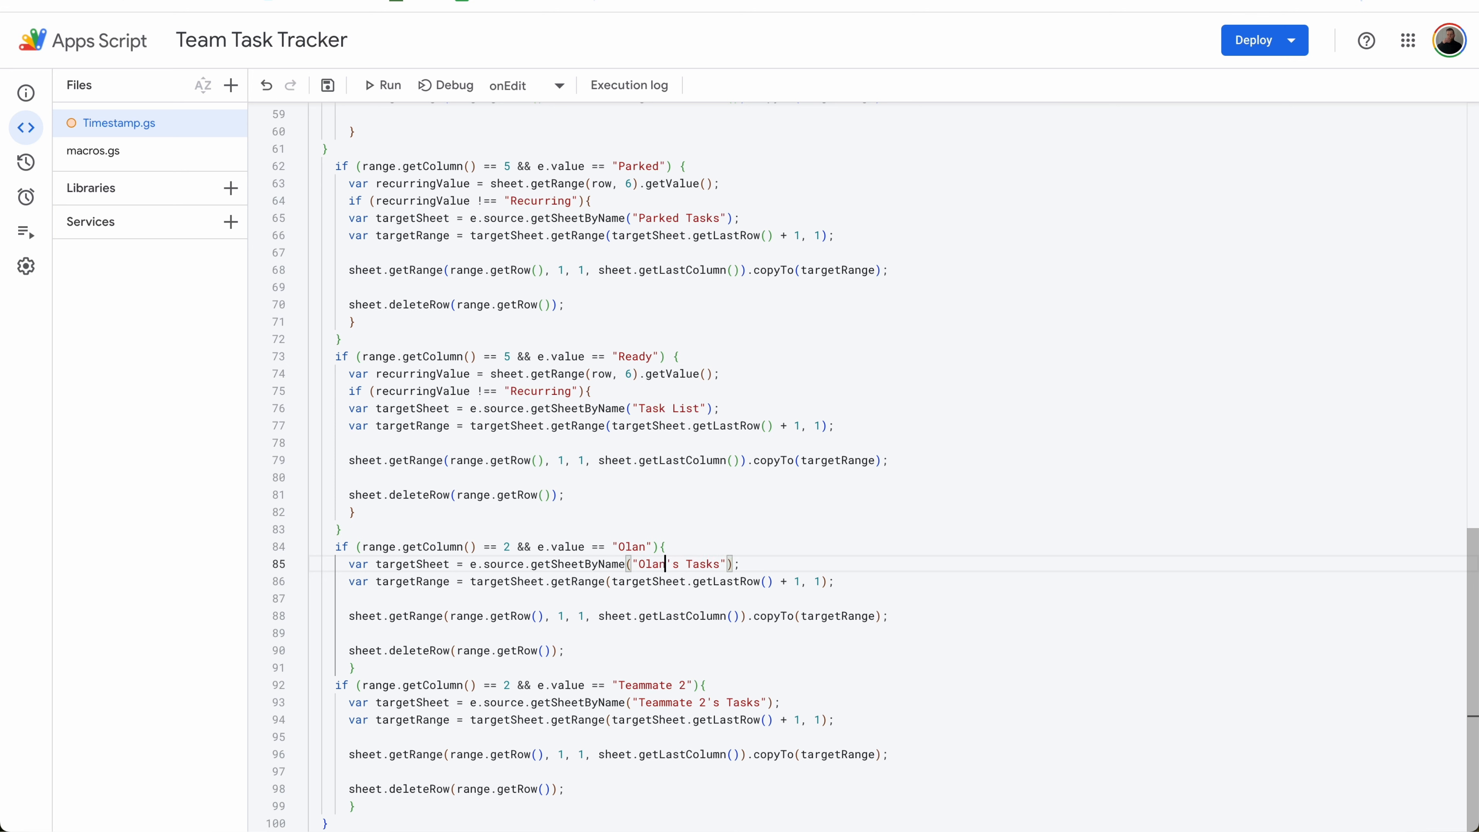
Replace "Teammate 2" with the second teammate's name in the assignment condition and target sheet name on lines 92 and 93
{"action": "left_click_drag", "start_coordinate": [686, 685], "coordinate": [616, 685]}
{"action": "key", "text": "BackSpace"}
{"action": "type", "text": "Pete"}
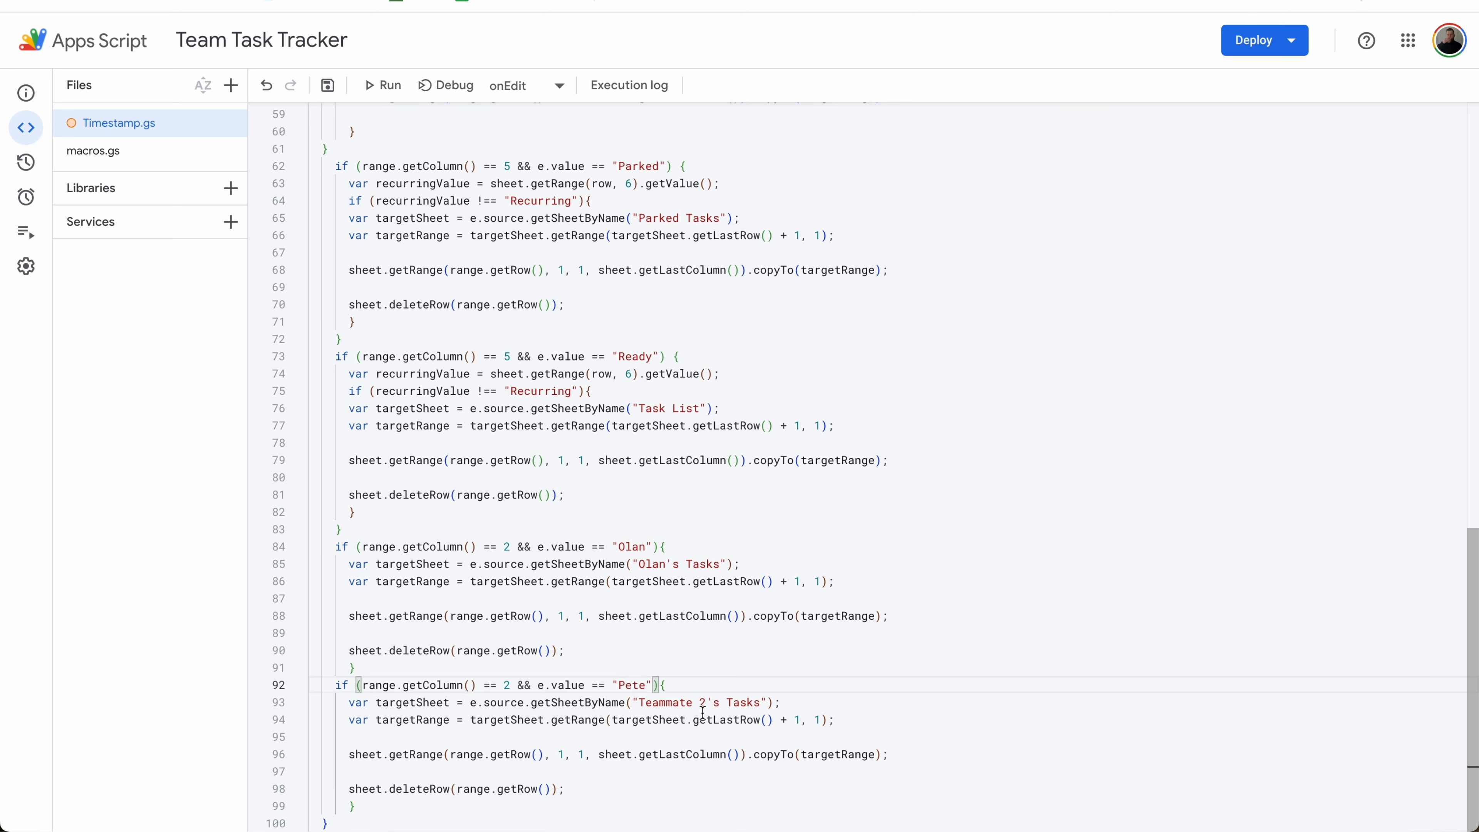
{"action": "left_click", "coordinate": [700, 704]}
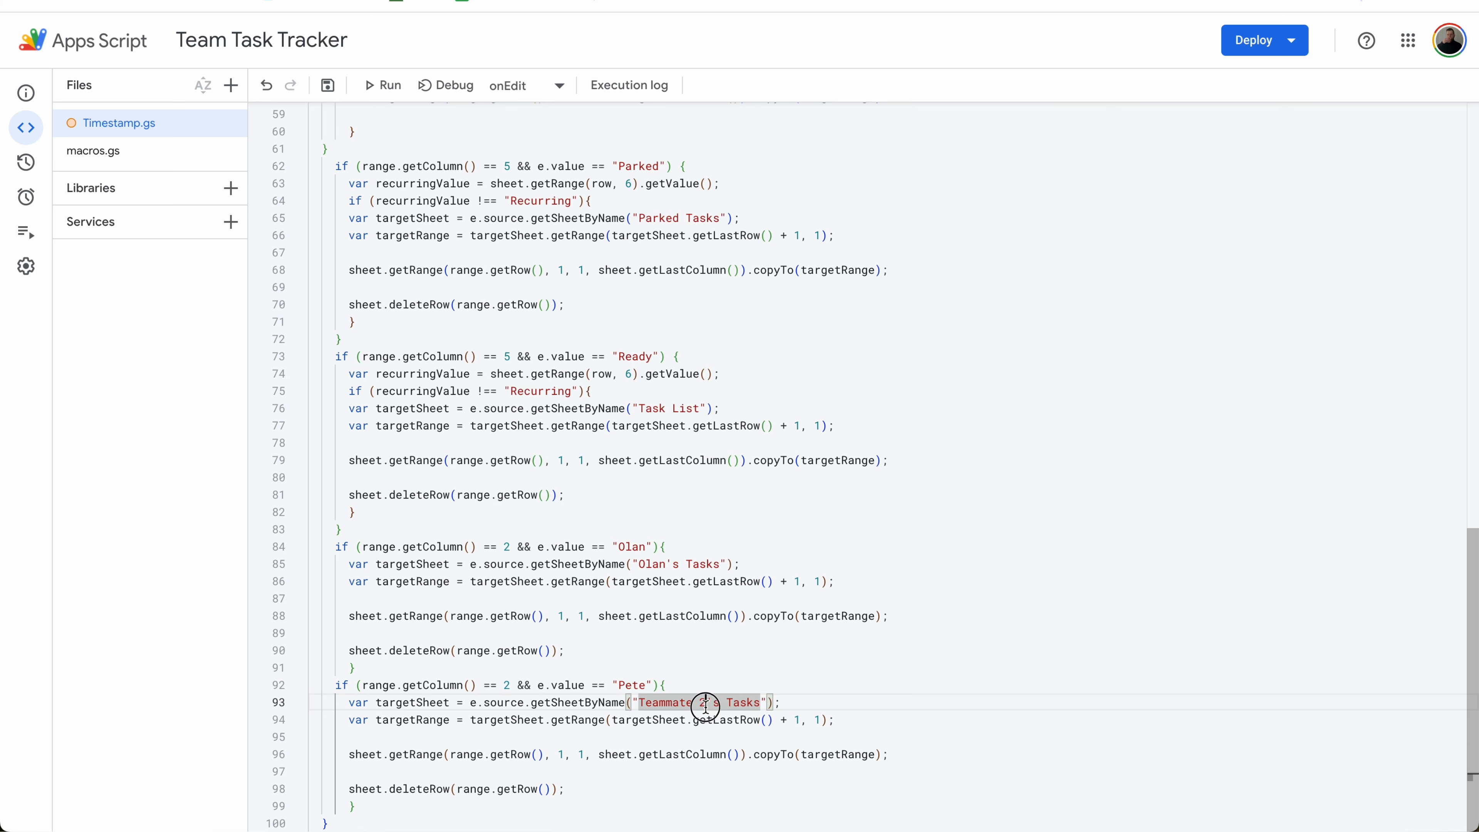
{"action": "left_click_drag", "start_coordinate": [705, 705], "coordinate": [637, 705]}
{"action": "key", "text": "BackSpace"}
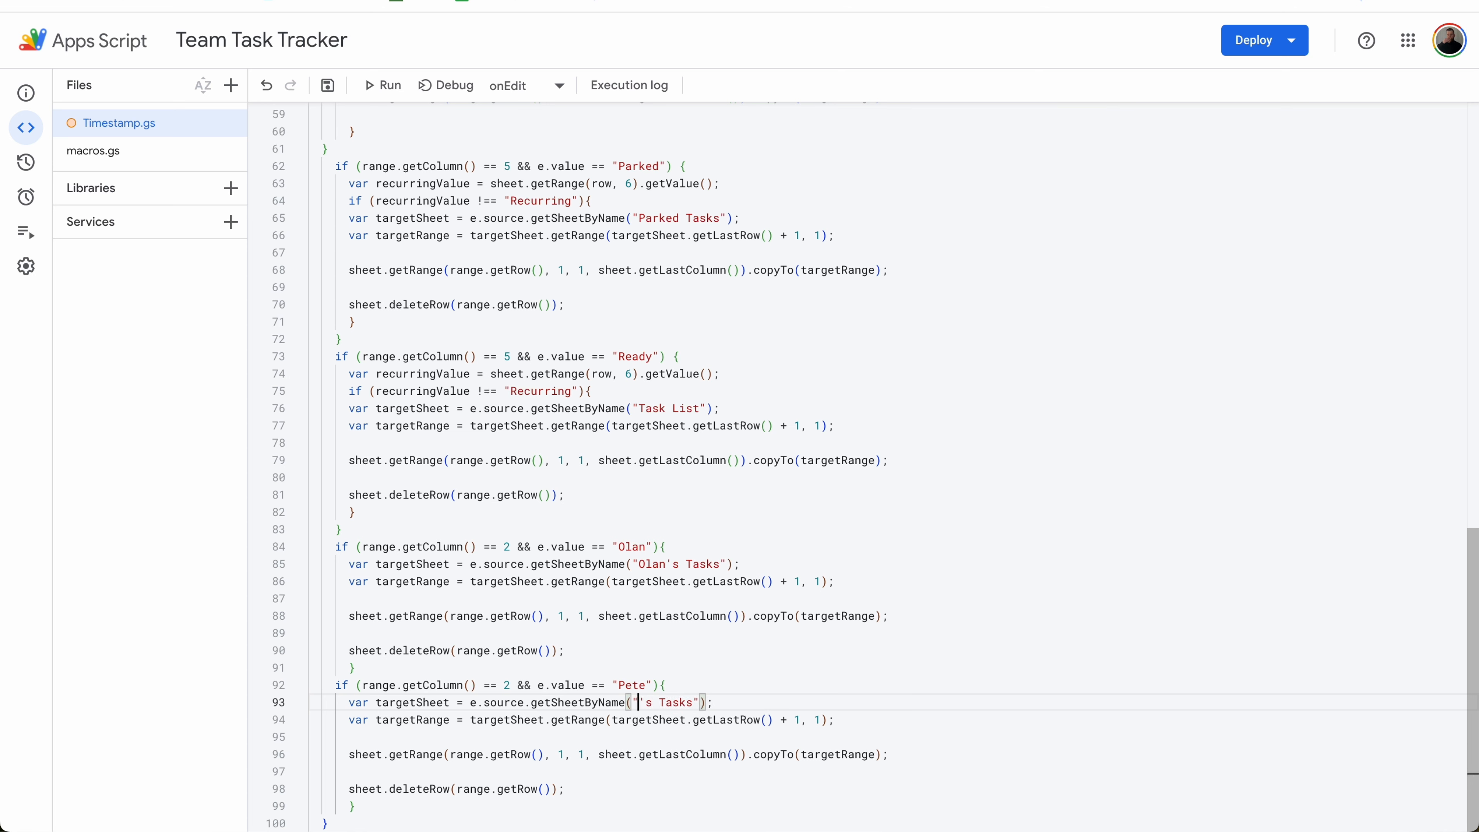
{"action": "type", "text": "Pete"}
Duplicate the second teammate's whole if block directly below itself, inside the movedone function
{"action": "left_click_drag", "start_coordinate": [335, 683], "coordinate": [385, 809]}
{"action": "key", "text": "ctrl+c"}
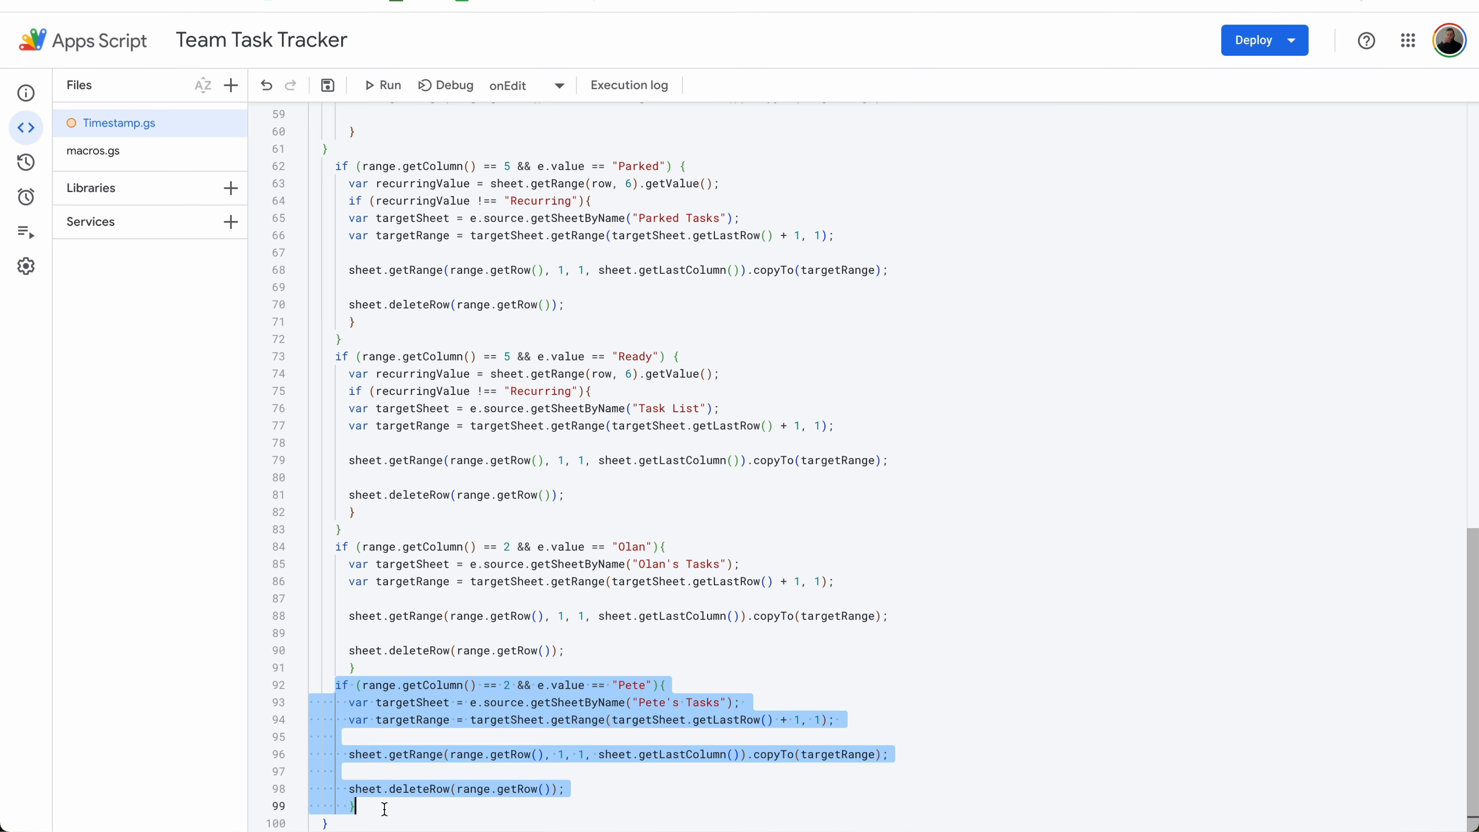
{"action": "left_click", "coordinate": [384, 809]}
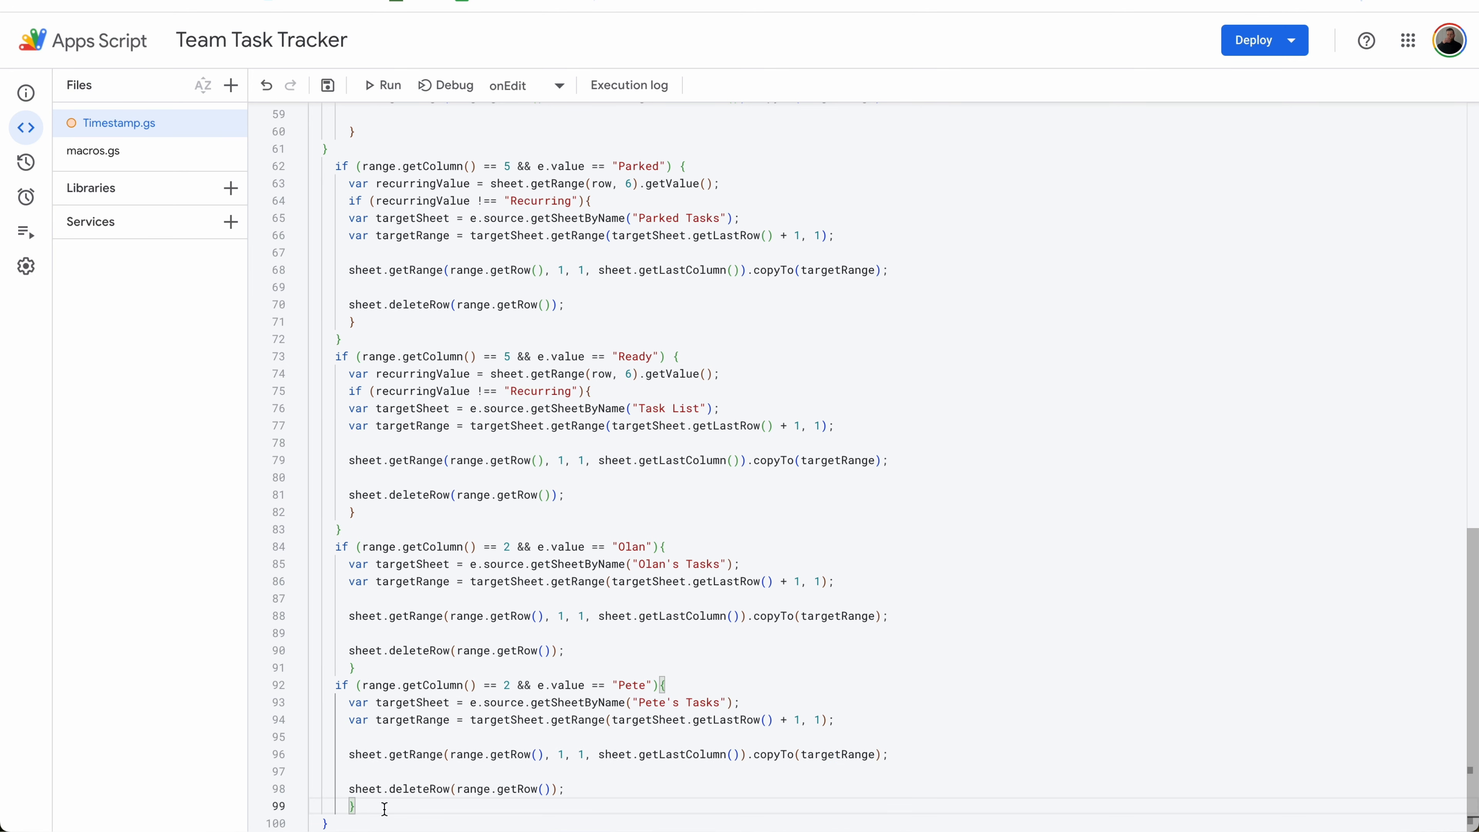
{"action": "key", "text": "Return"}
{"action": "key", "text": "ctrl+v"}
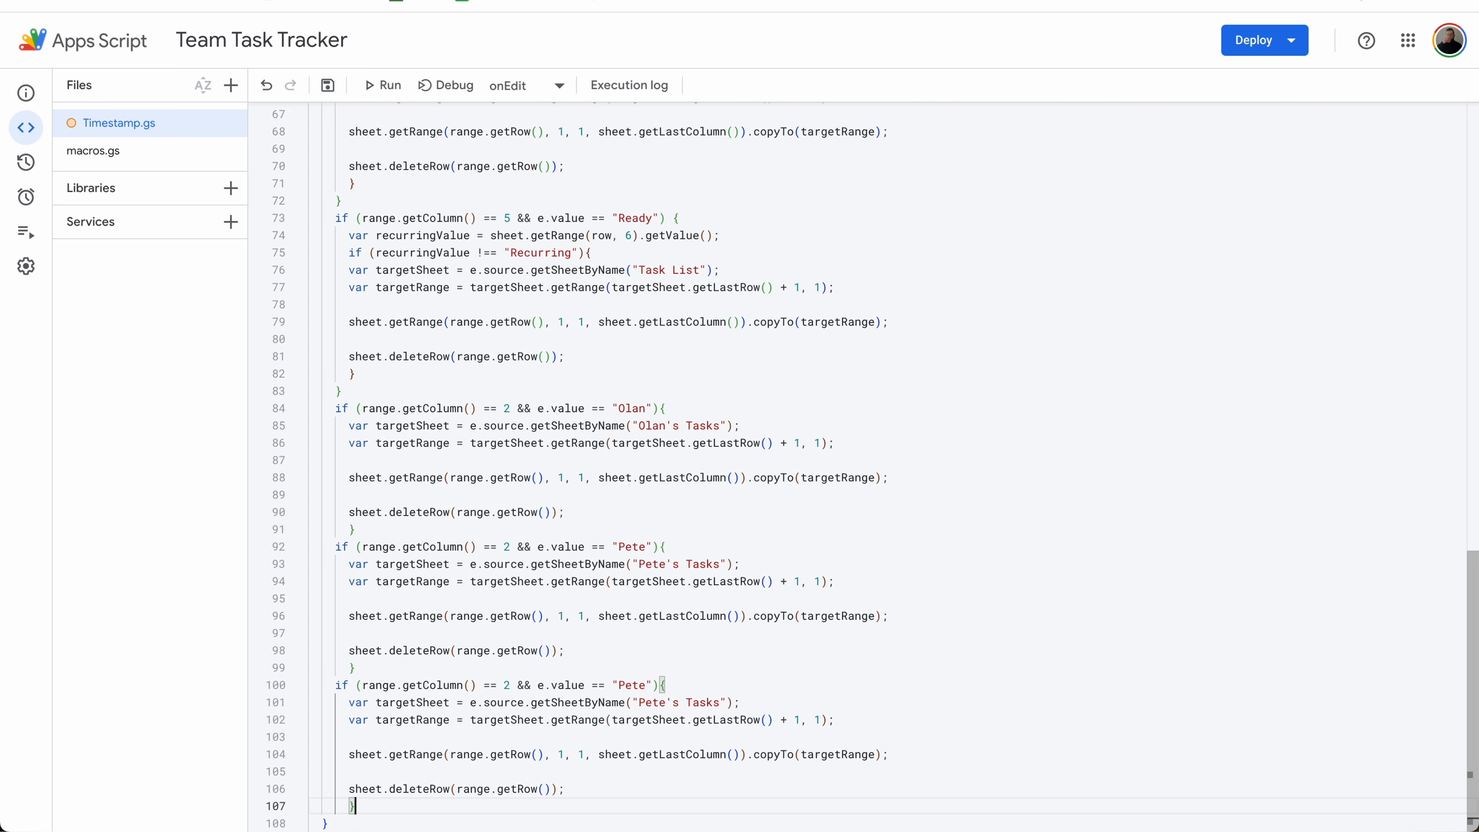
Change the duplicated block's assignment condition and target sheet name to use a third teammate's first name
{"action": "double_click", "coordinate": [632, 685]}
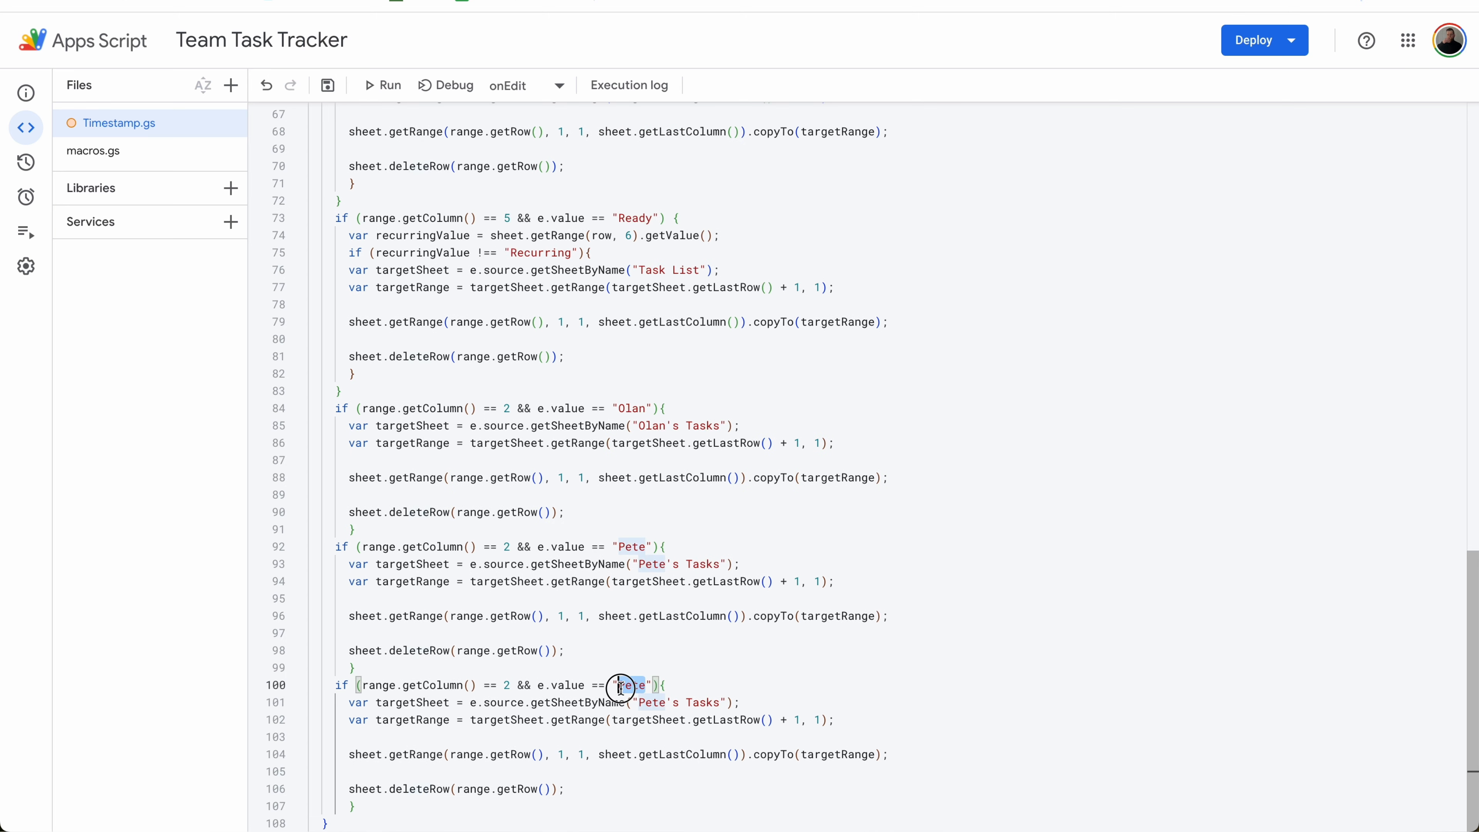
{"action": "type", "text": "Maria"}
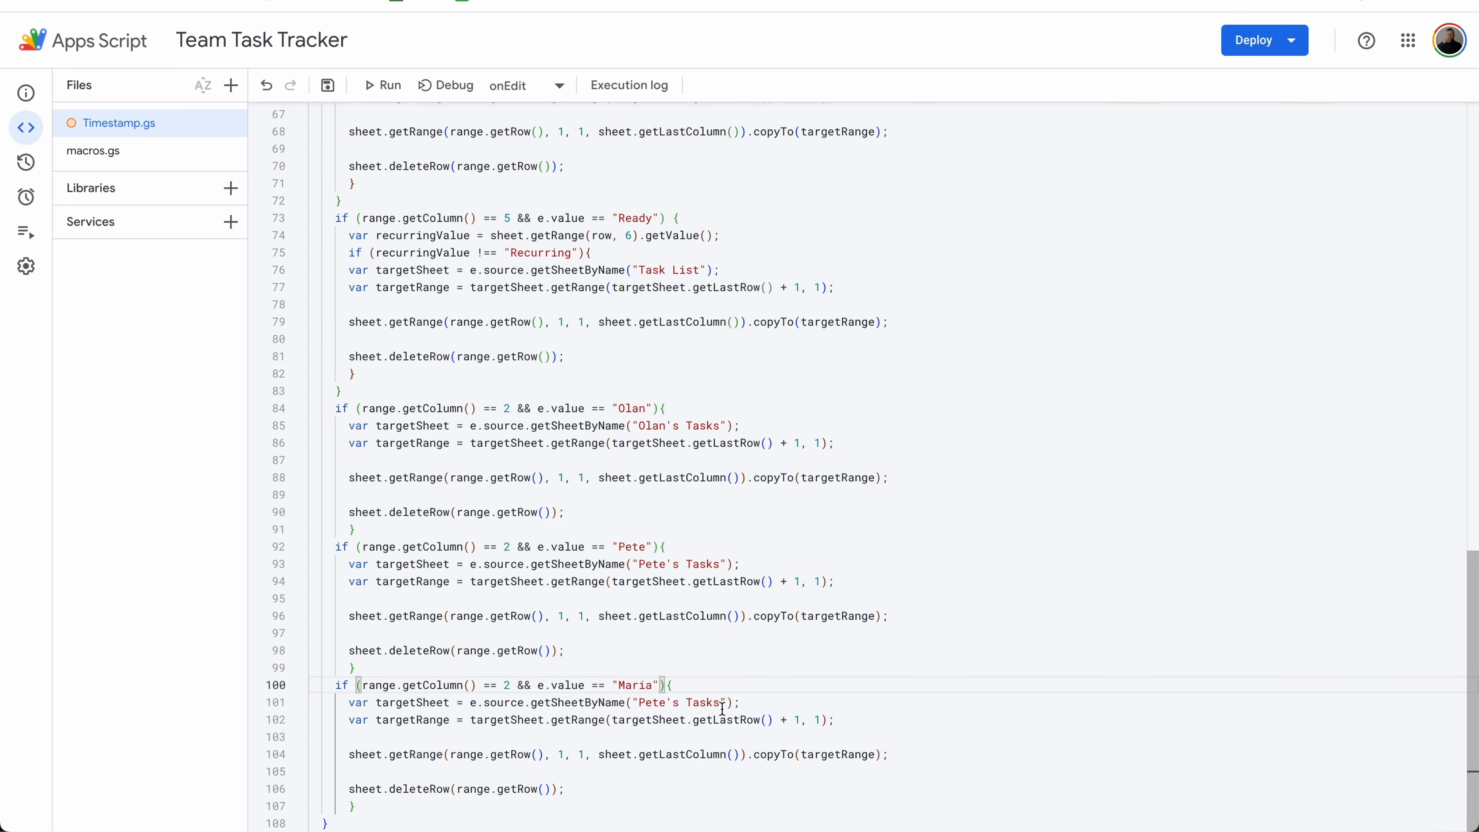
{"action": "double_click", "coordinate": [650, 702]}
{"action": "key", "text": "BackSpace"}
{"action": "type", "text": "Maria"}
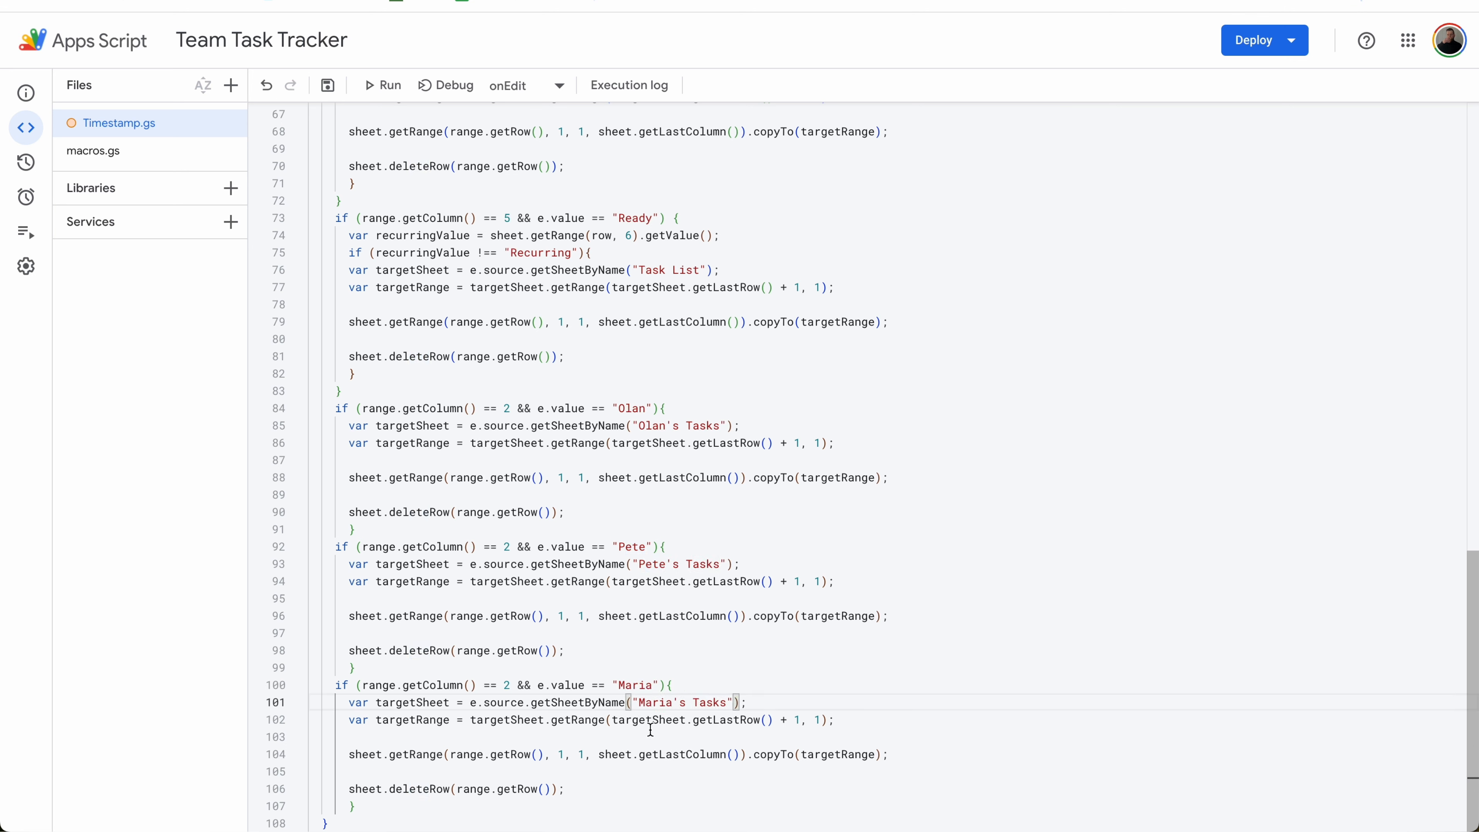
{"action": "left_click", "coordinate": [583, 706]}
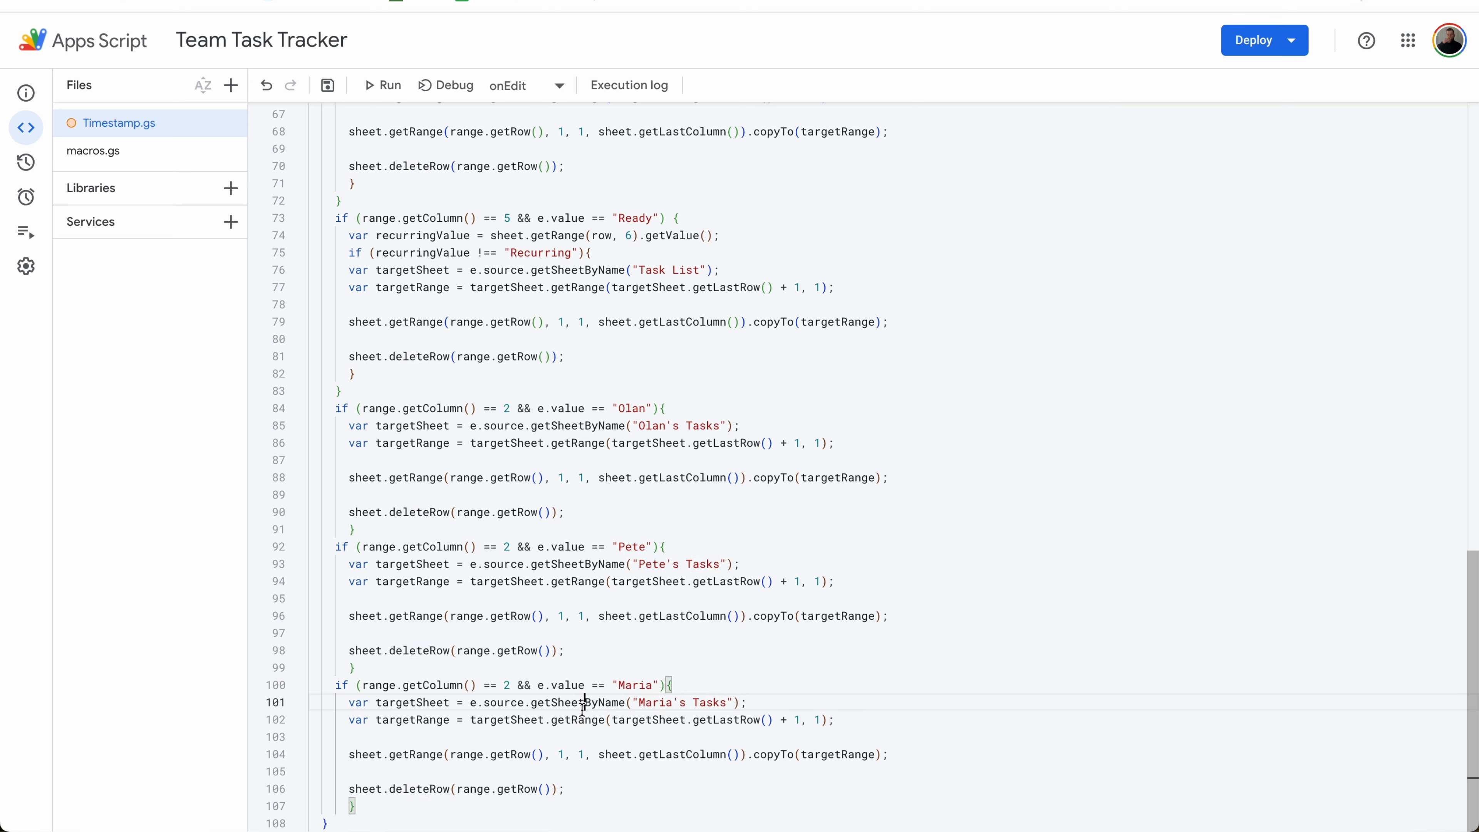
Save the script and run onEdit, authorizing Team Task Tracker to access the Google account's spreadsheets despite the unverified app notice
{"action": "left_click", "coordinate": [328, 85]}
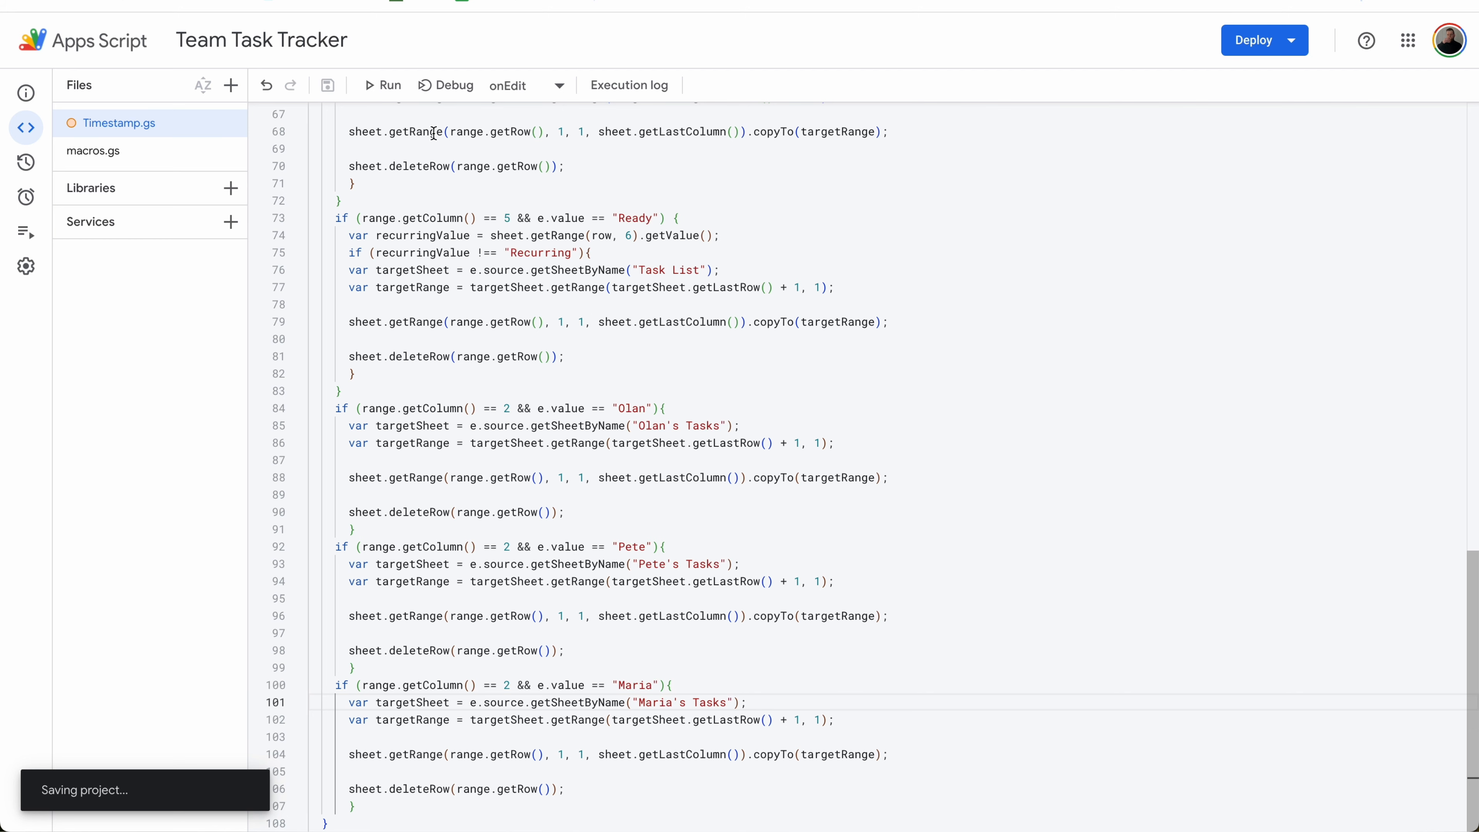
{"action": "left_click", "coordinate": [385, 86]}
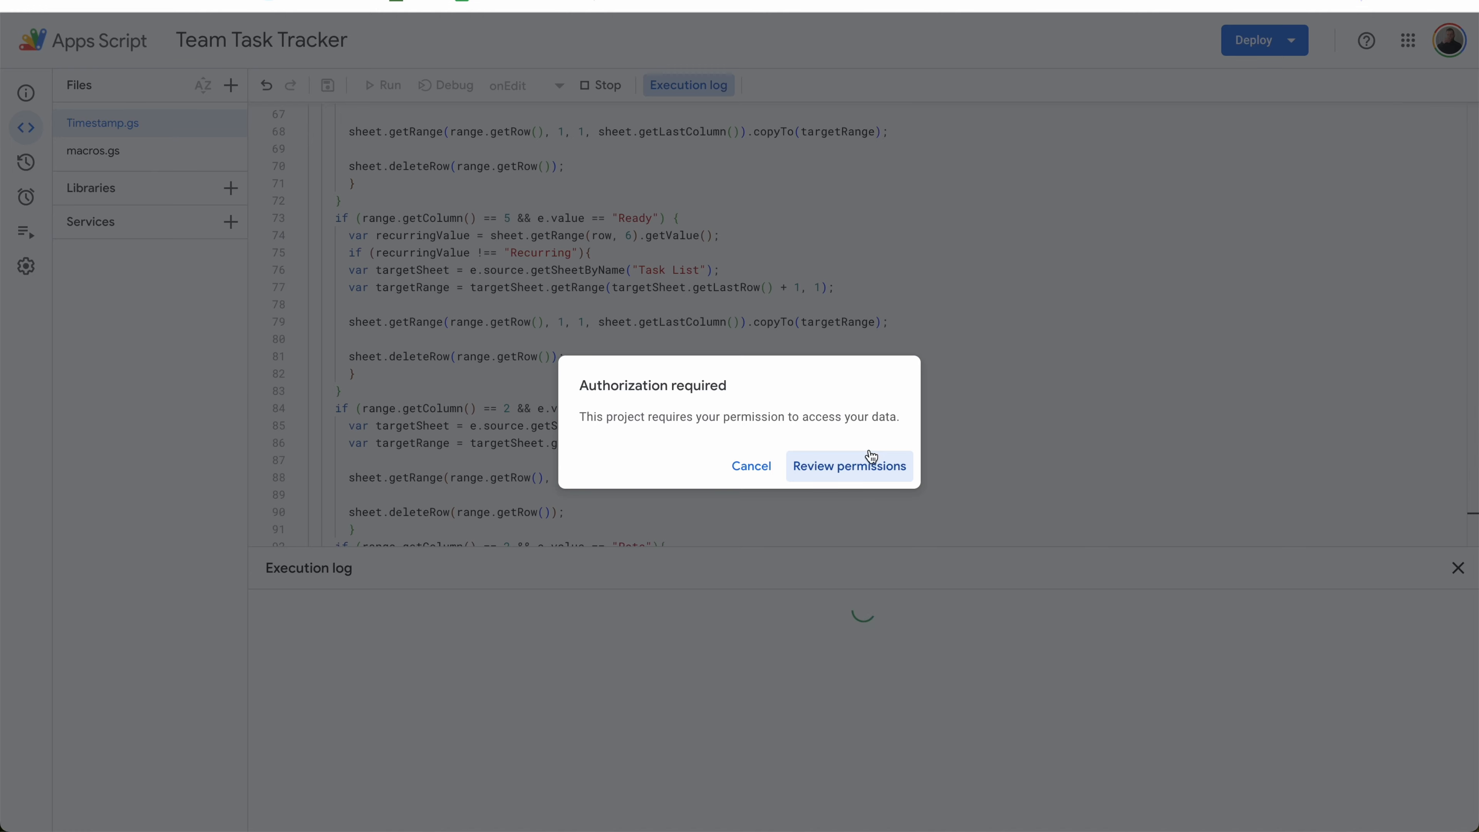
{"action": "left_click", "coordinate": [821, 471]}
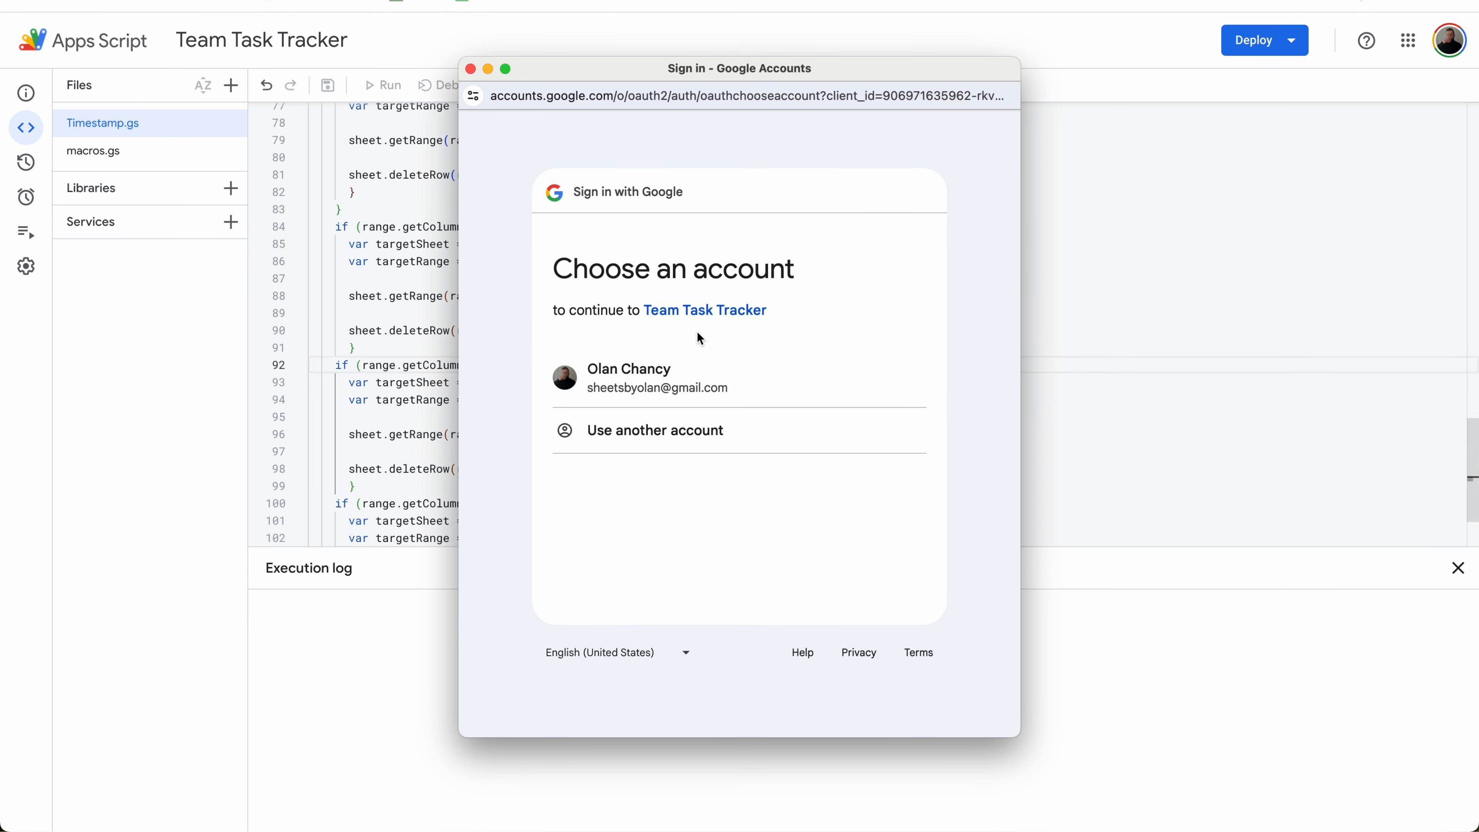
{"action": "left_click", "coordinate": [683, 366]}
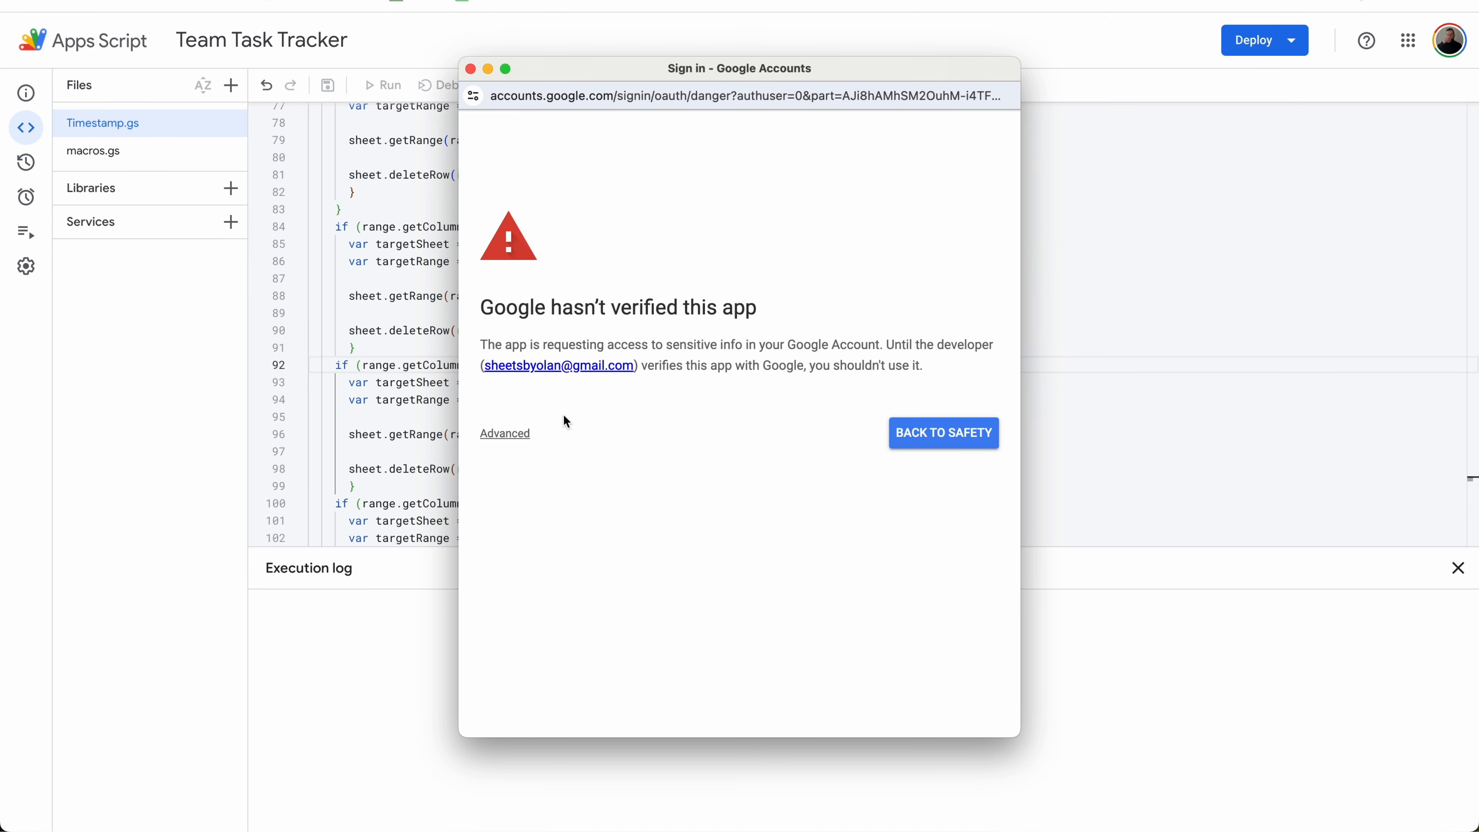
{"action": "left_click", "coordinate": [503, 435]}
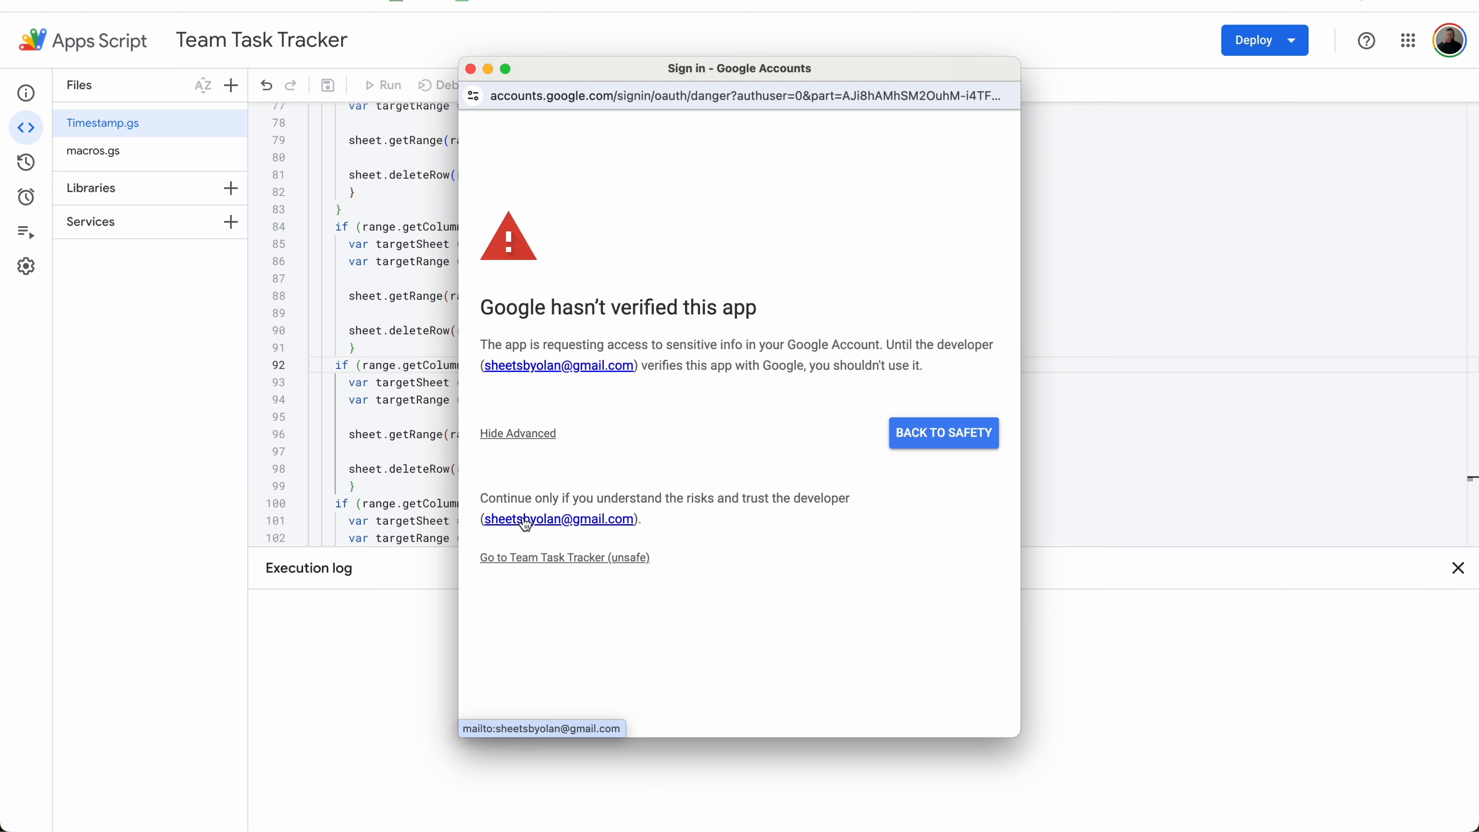
{"action": "left_click", "coordinate": [556, 559]}
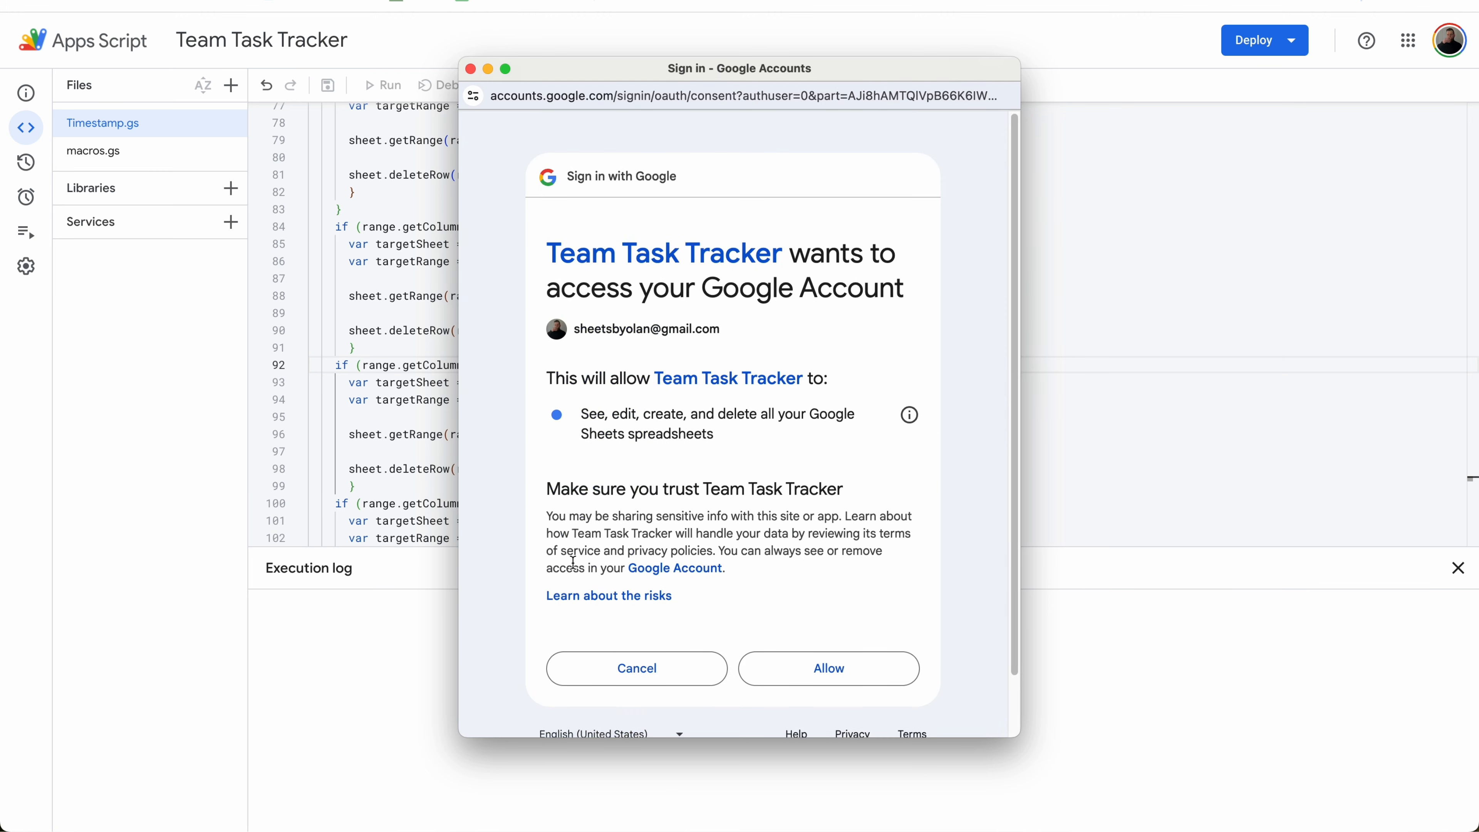
{"action": "left_click", "coordinate": [834, 670]}
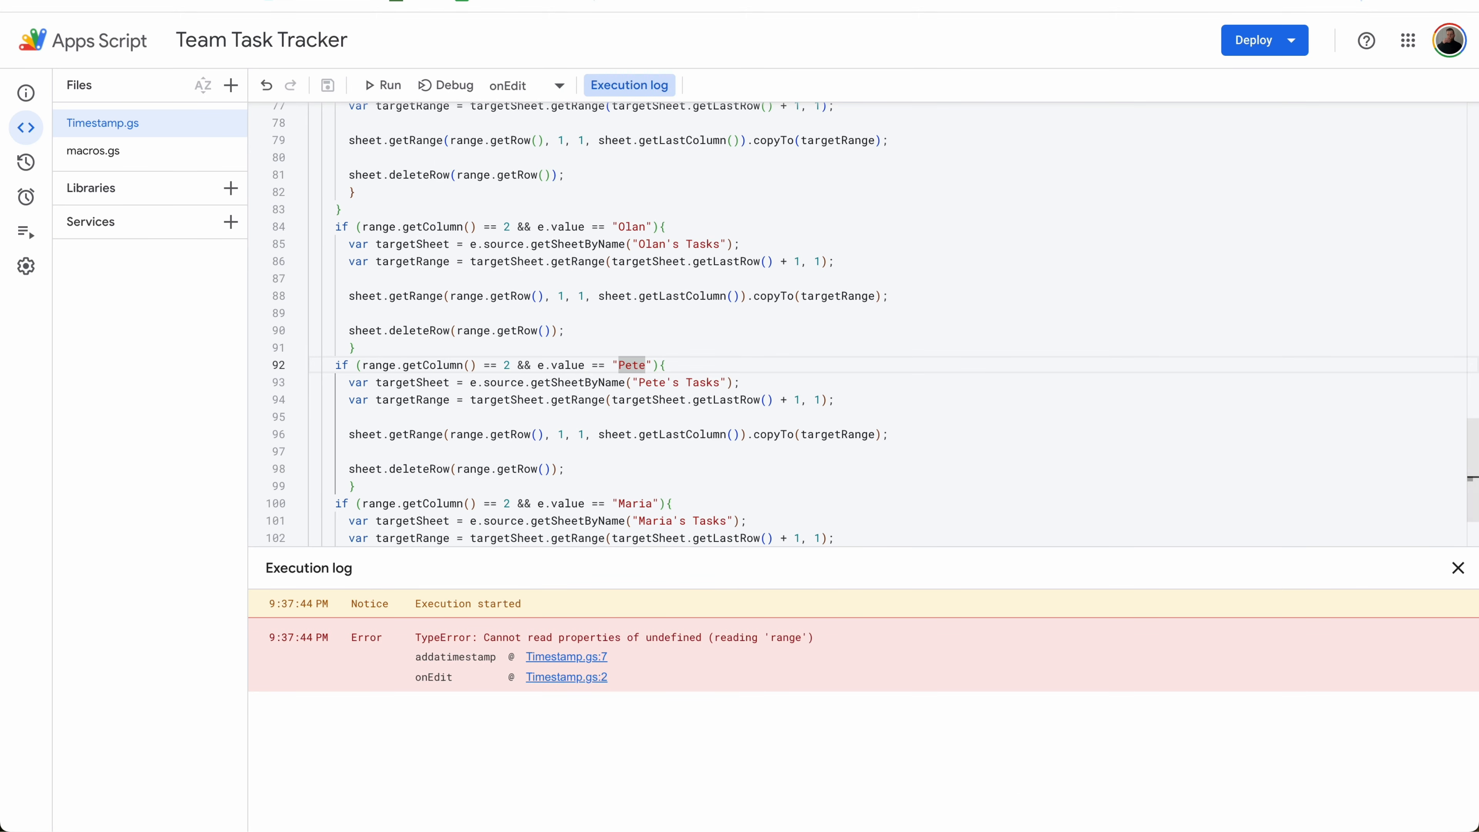
Switch back to the spreadsheet and enter "test" as a task in D5 of the second teammate's sheet, closing the validation rules
{"action": "key", "text": "ctrl+shift+Tab"}
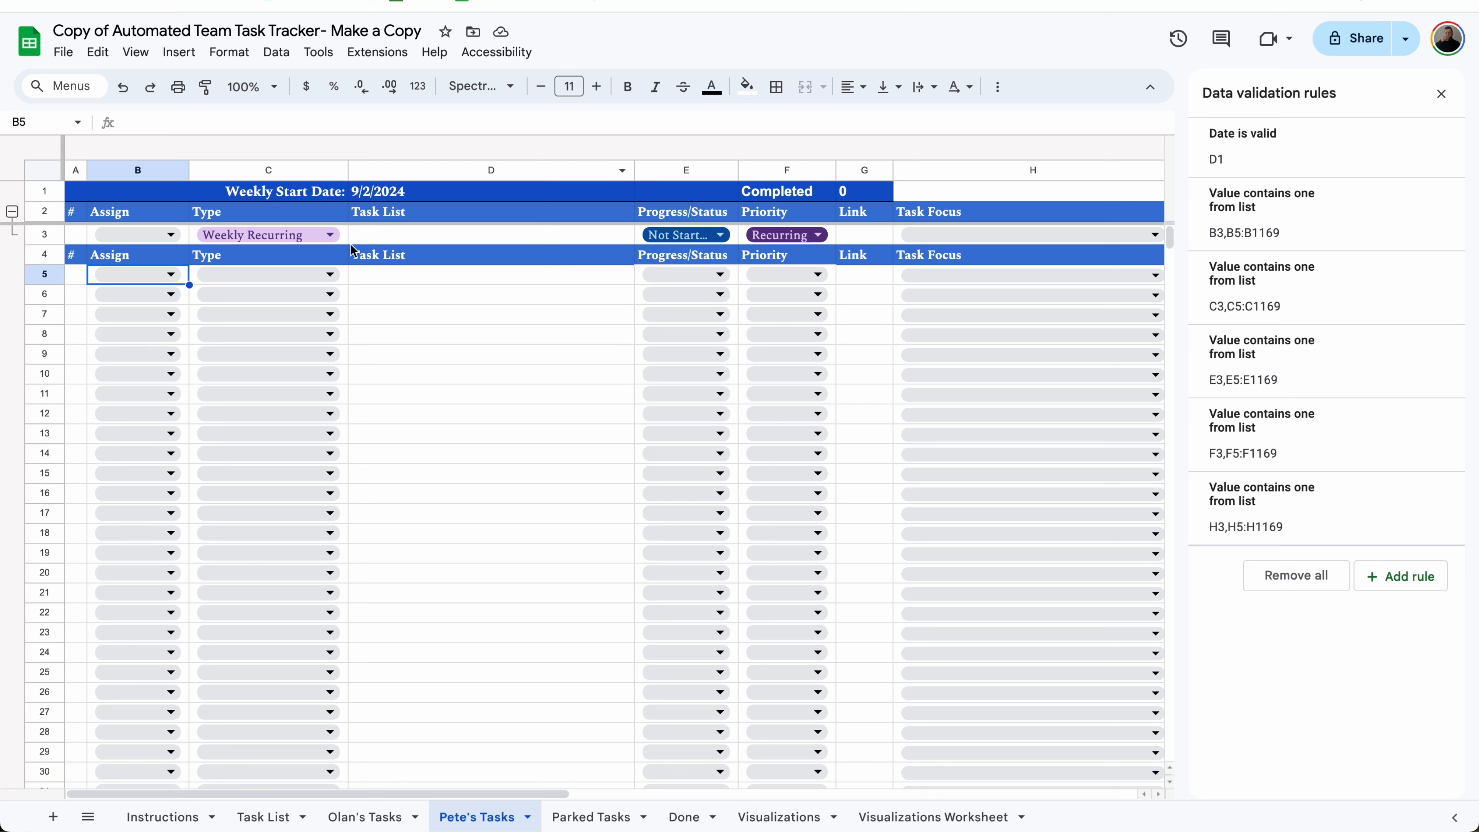
{"action": "left_click", "coordinate": [403, 274]}
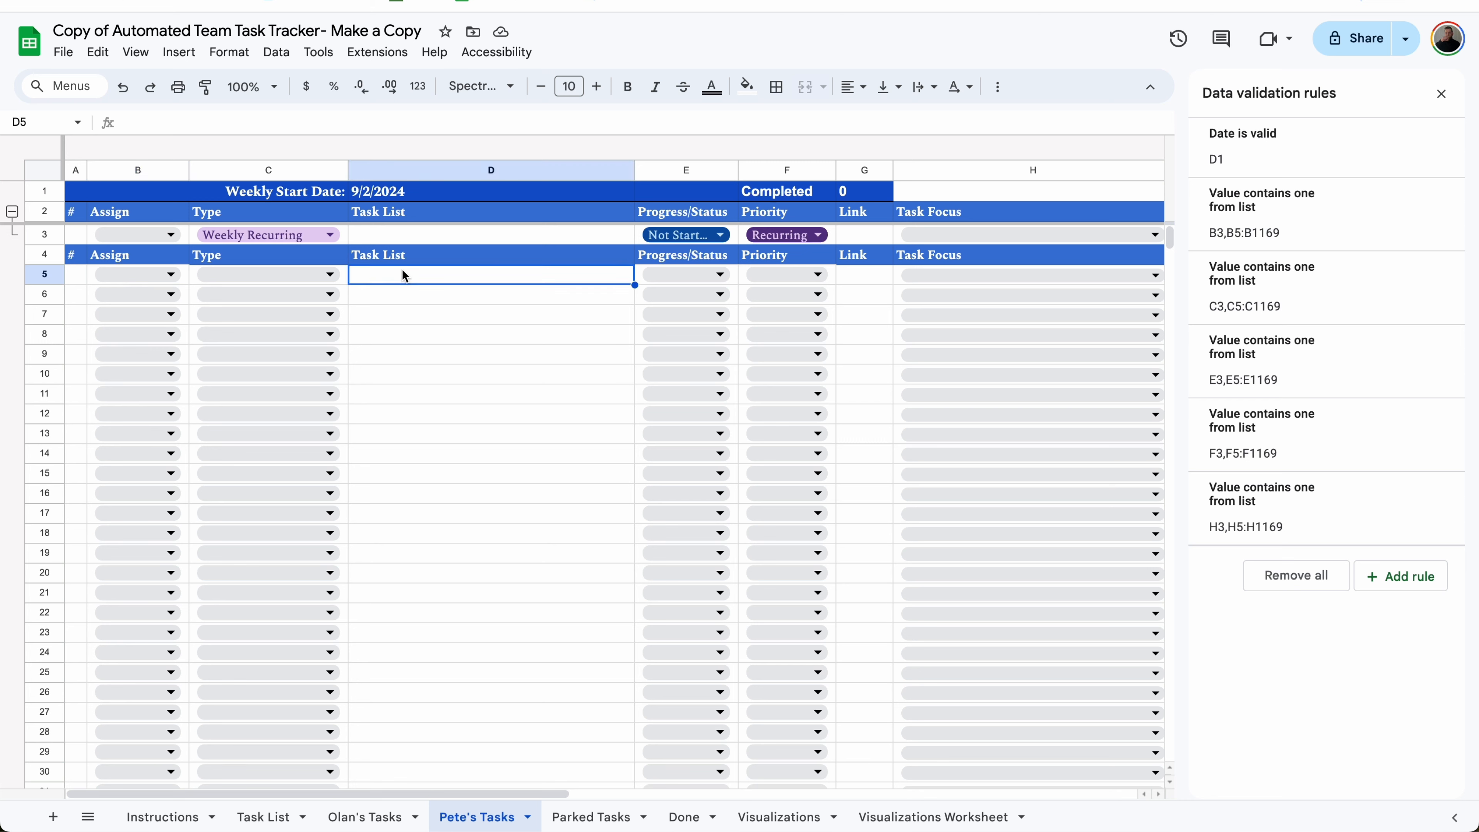
{"action": "type", "text": "test"}
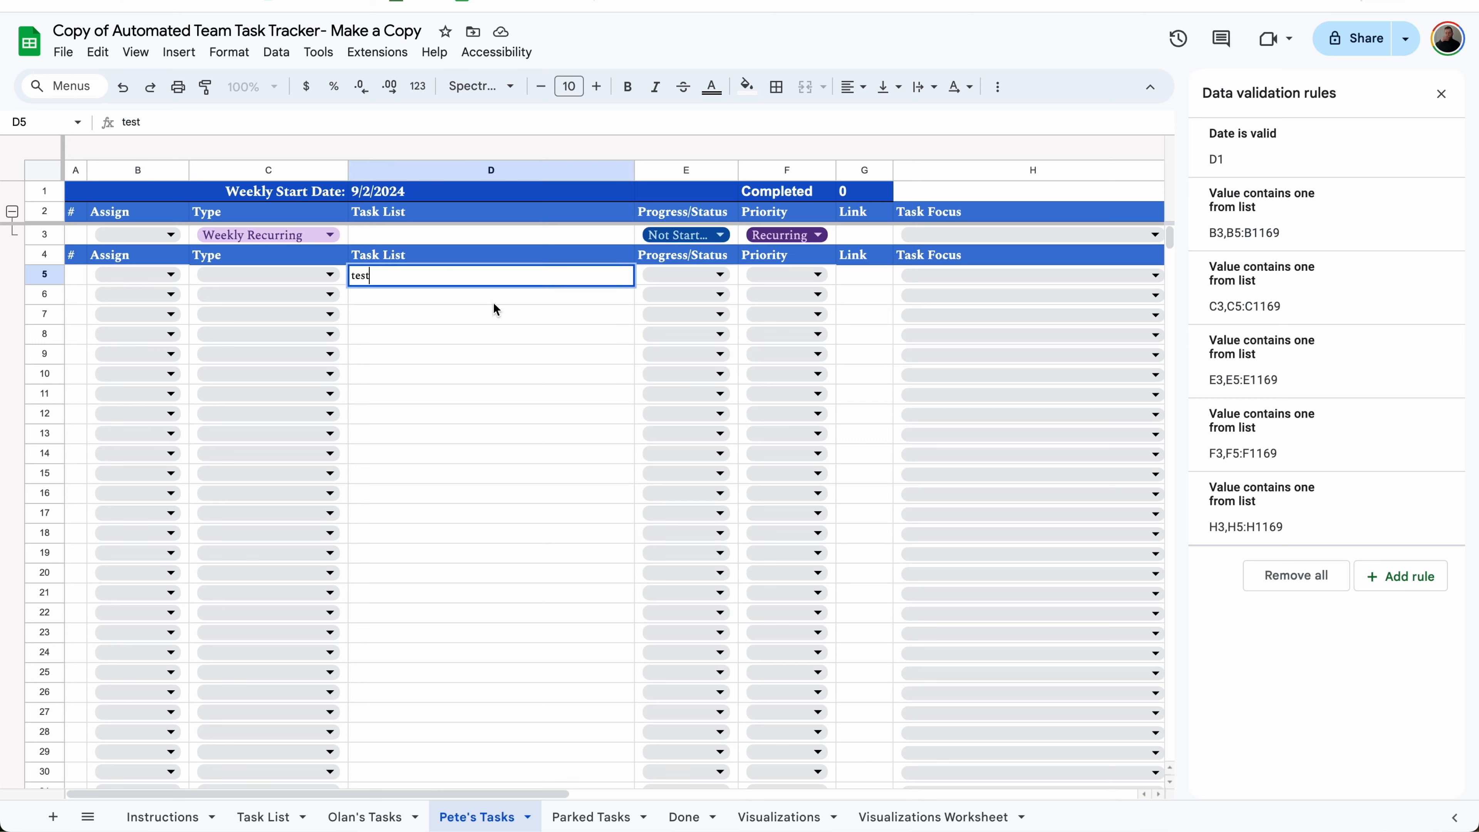
{"action": "left_click", "coordinate": [1441, 93]}
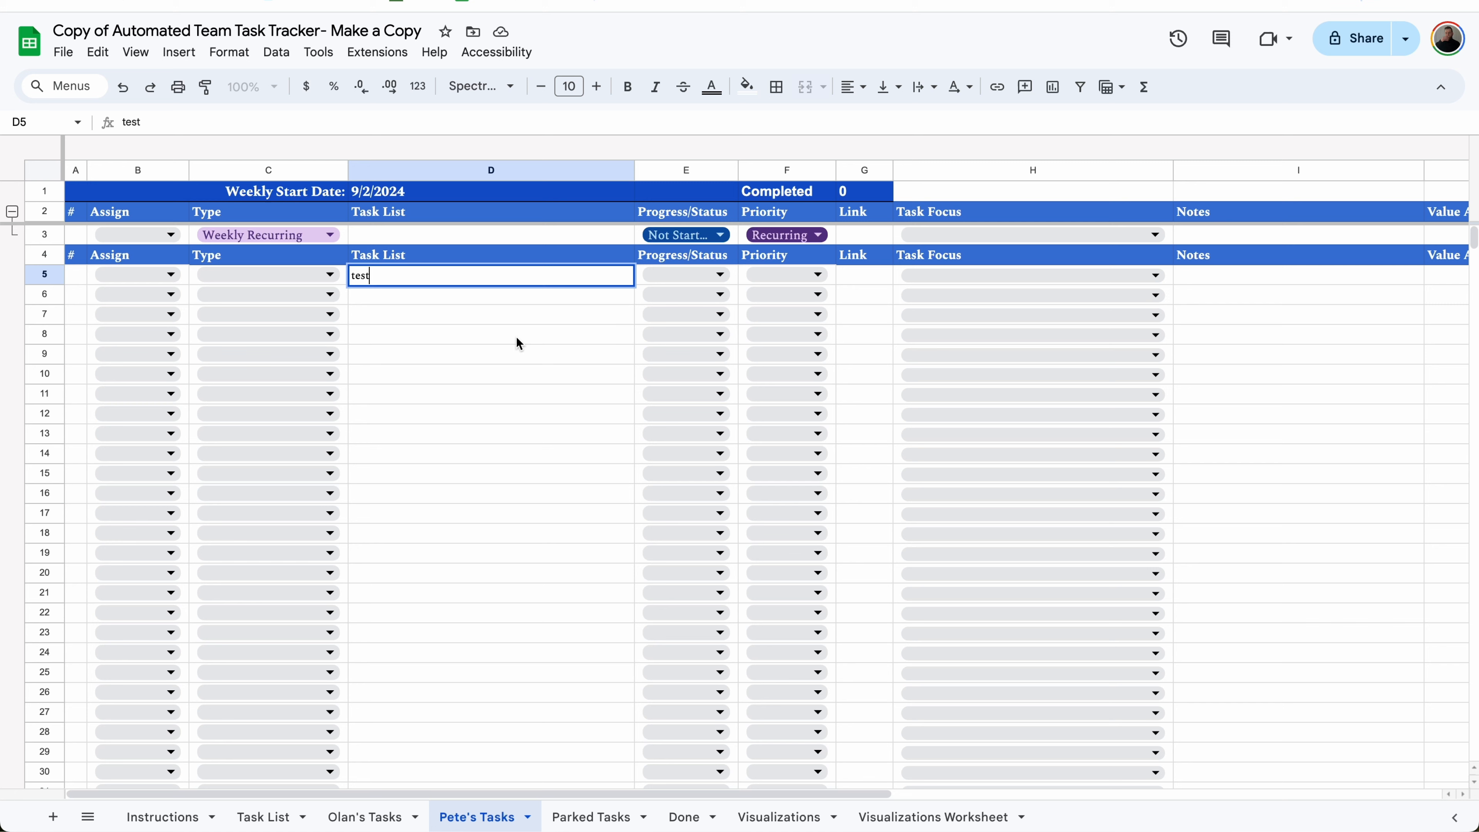
Add the third teammate's first name as an item in the Assign dropdown rule on the second teammate's sheet
{"action": "left_click", "coordinate": [170, 274]}
{"action": "left_click", "coordinate": [234, 363]}
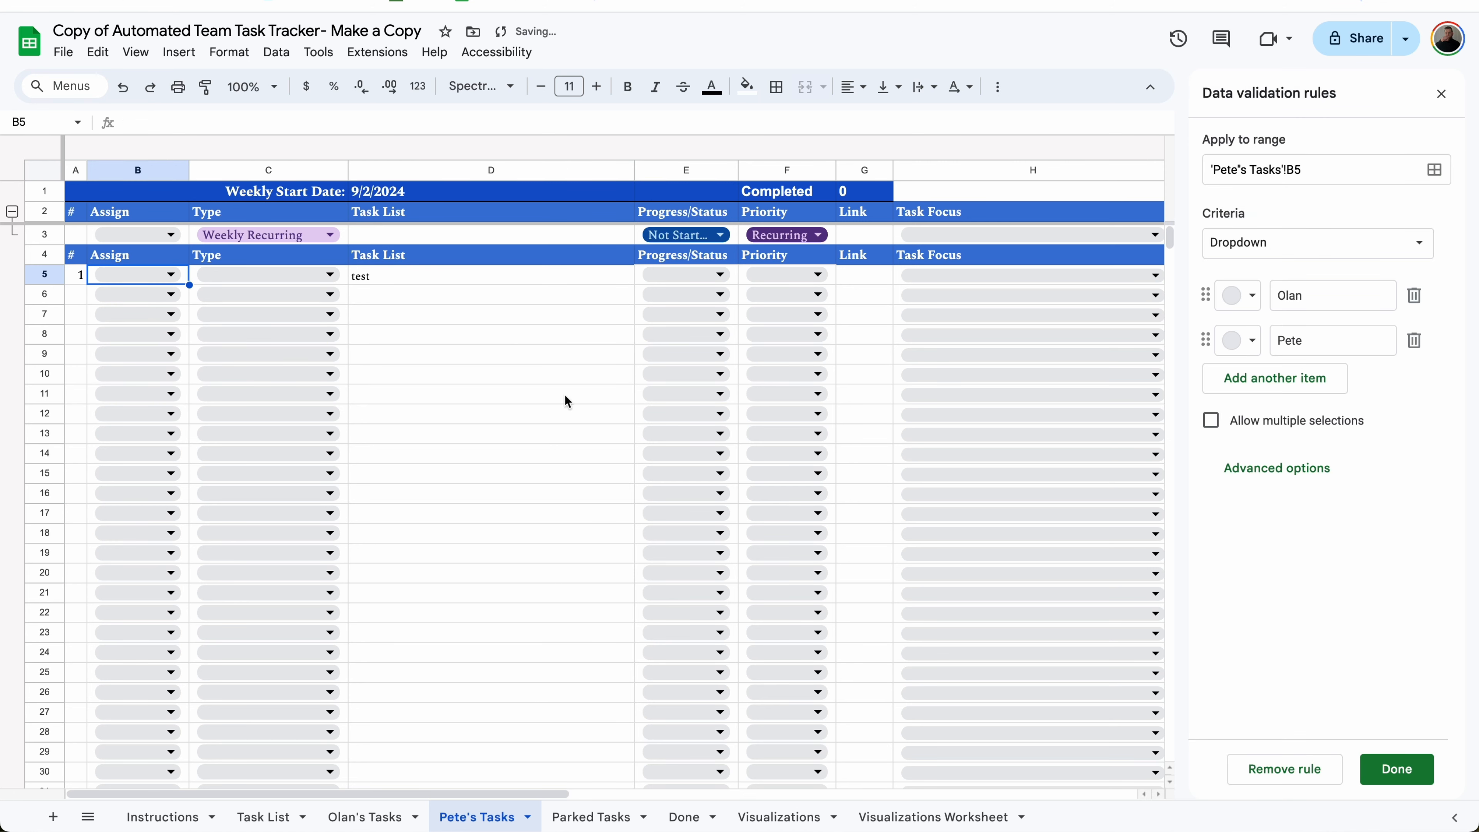
{"action": "left_click", "coordinate": [1295, 379]}
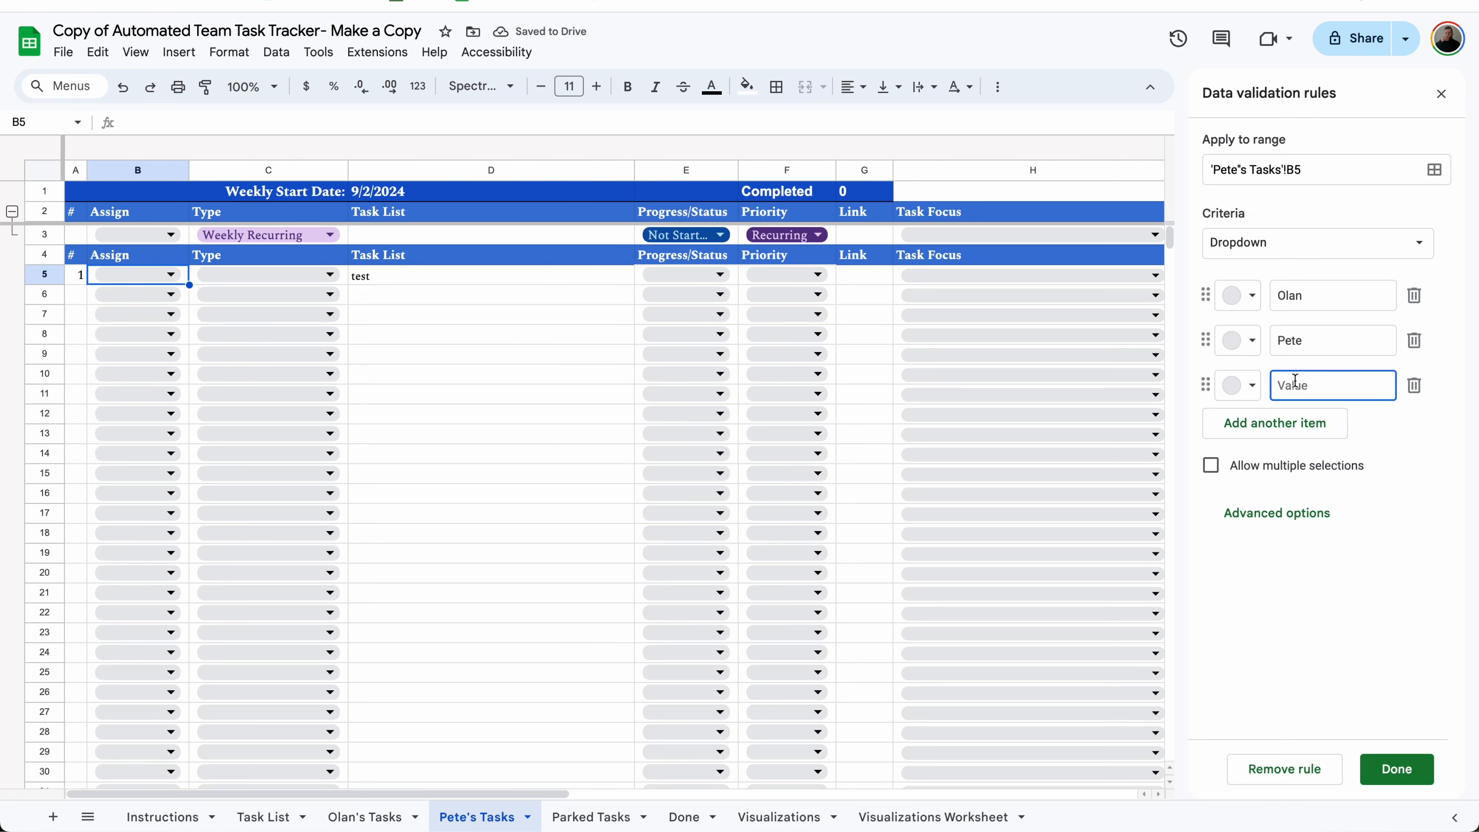
{"action": "left_click", "coordinate": [1397, 770]}
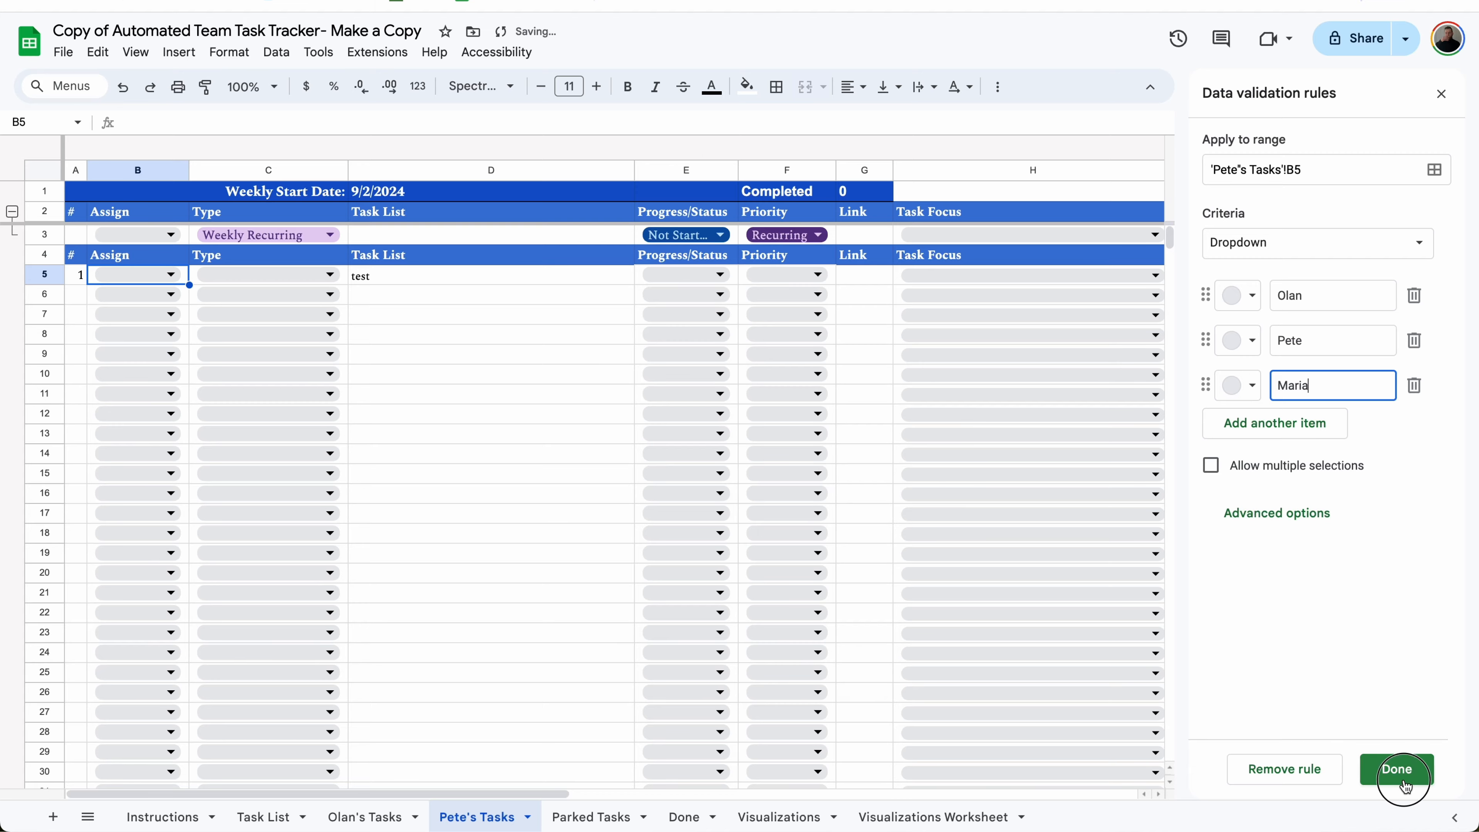
{"action": "left_click", "coordinate": [936, 470]}
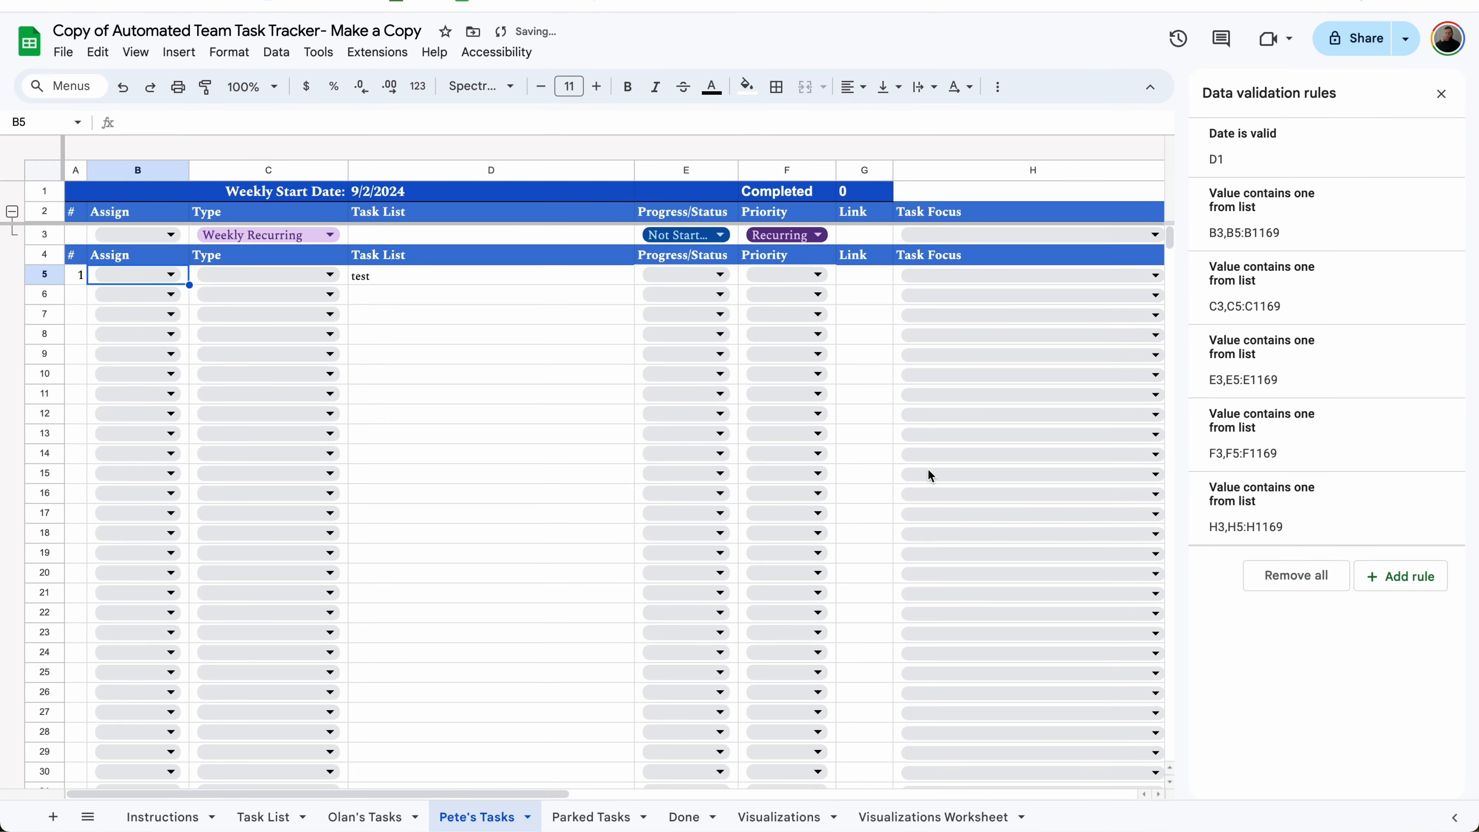
Duplicate the second teammate's task sheet and rename the copy with the third teammate's first name in place of the second's
{"action": "right_click", "coordinate": [465, 826]}
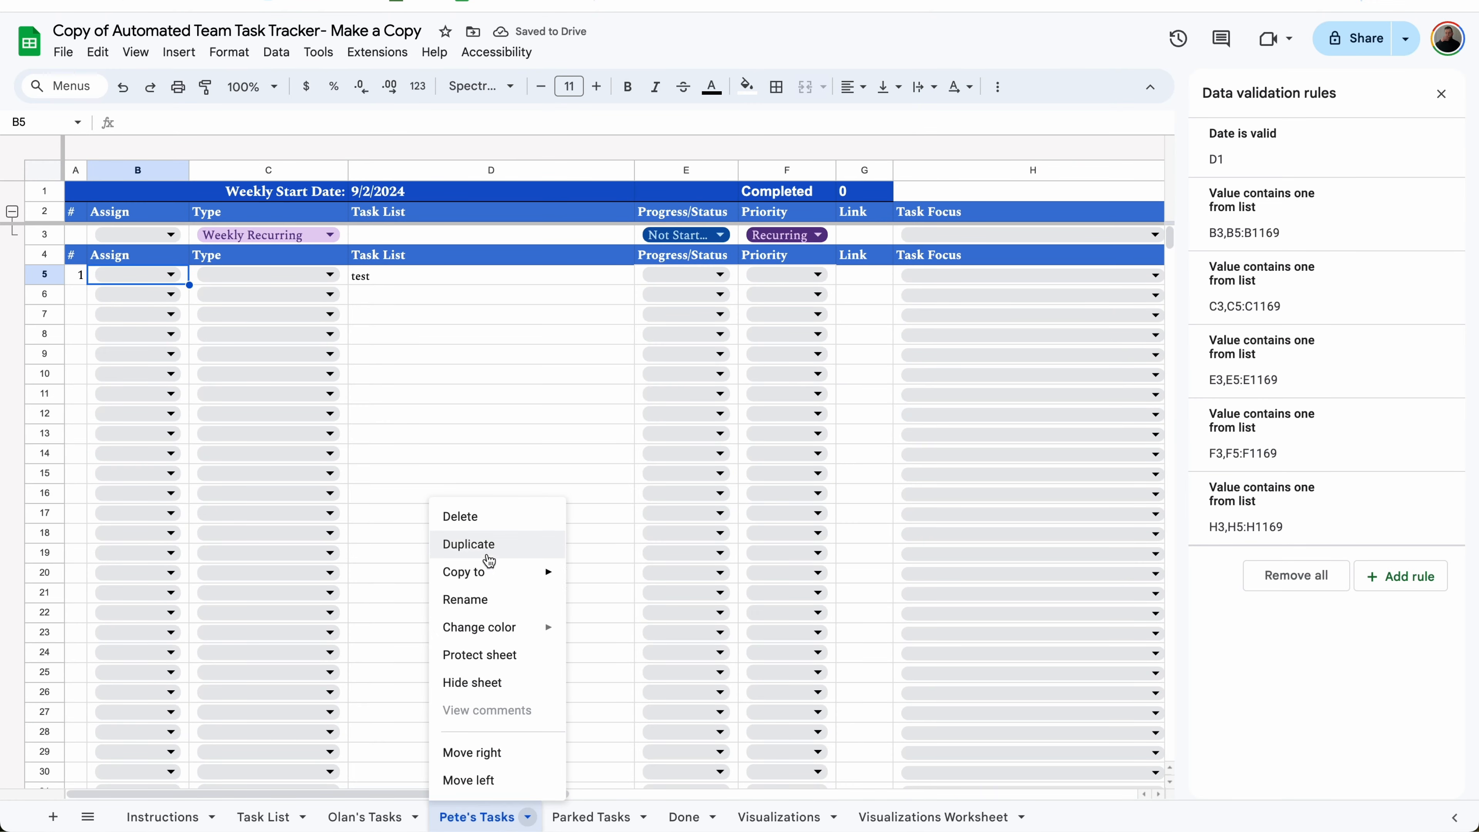
{"action": "left_click", "coordinate": [489, 551]}
{"action": "right_click", "coordinate": [594, 816]}
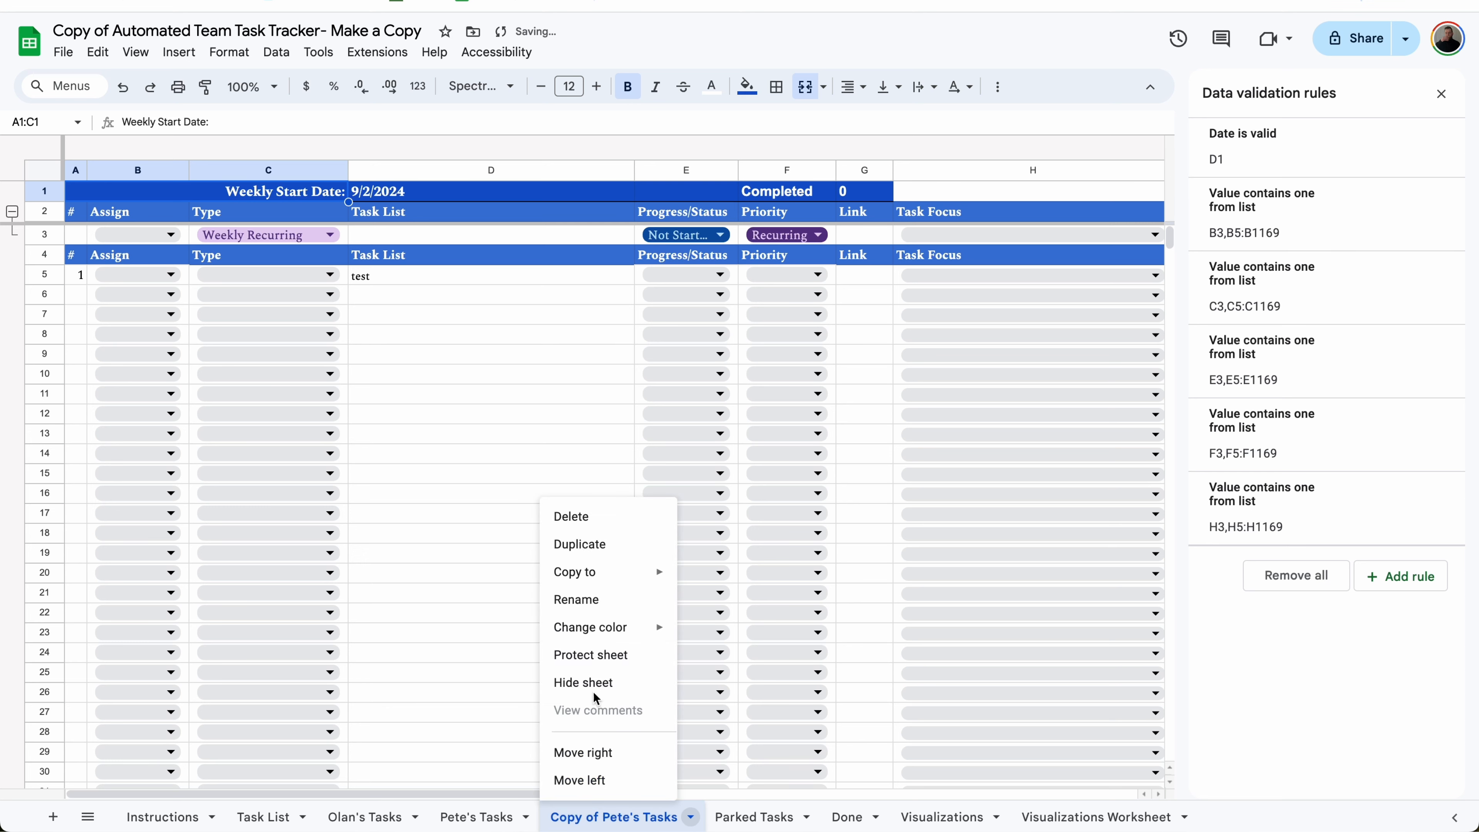
{"action": "left_click", "coordinate": [582, 599]}
{"action": "left_click", "coordinate": [635, 818]}
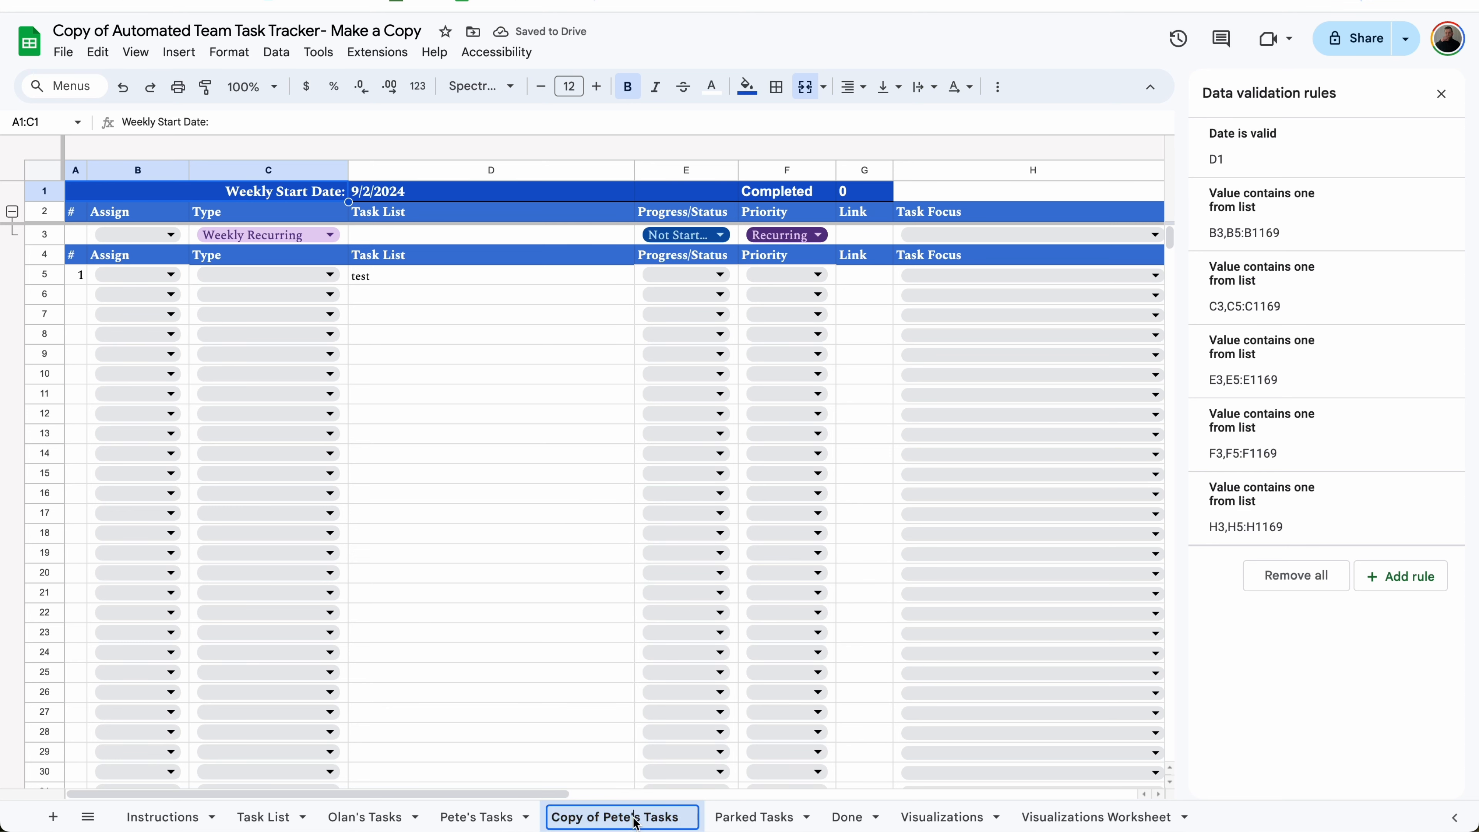
{"action": "left_click_drag", "start_coordinate": [632, 817], "coordinate": [528, 807]}
{"action": "type", "text": "Maria"}
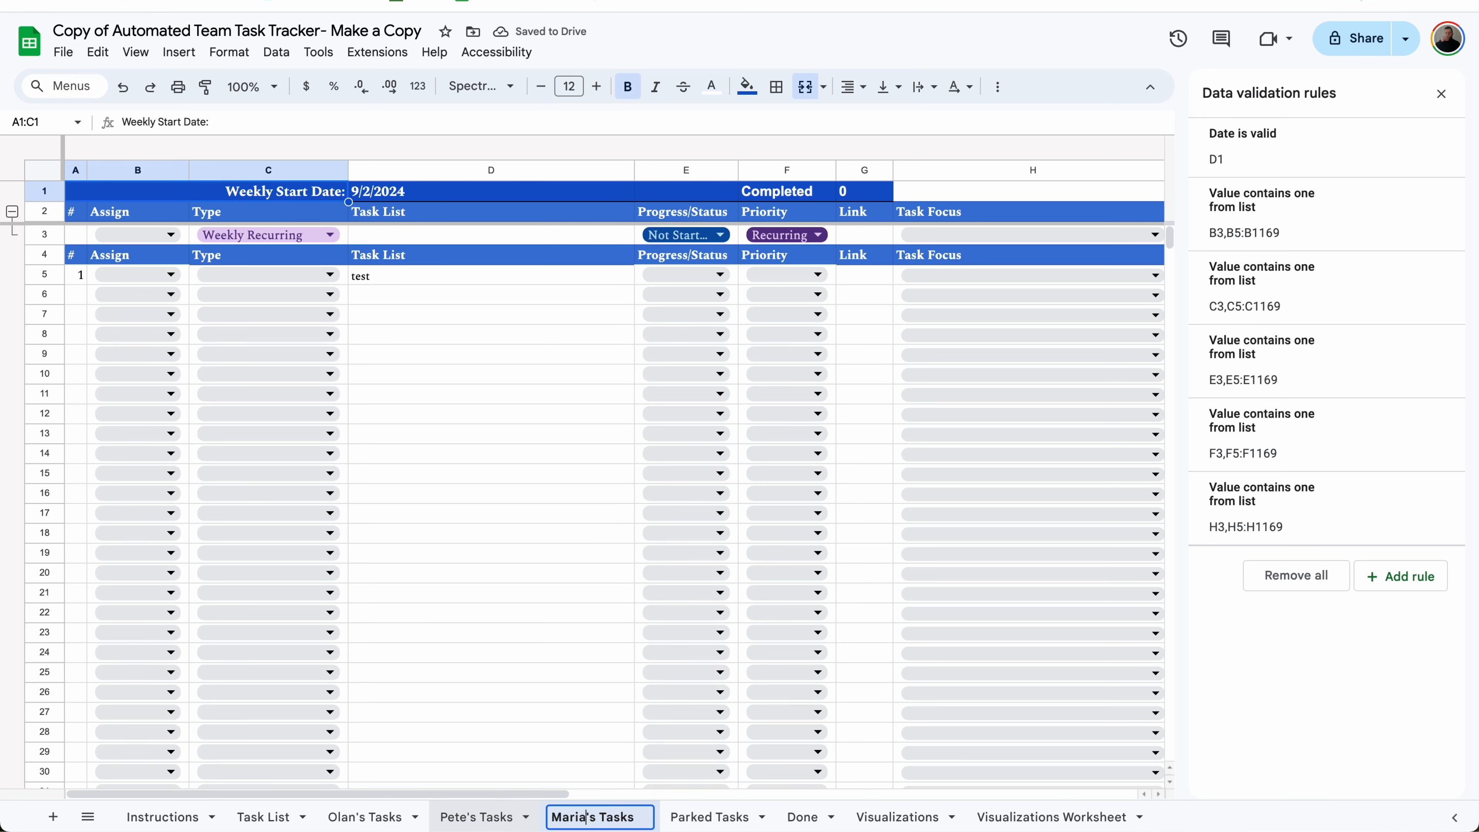
{"action": "key", "text": "Return"}
{"action": "left_click", "coordinate": [490, 605]}
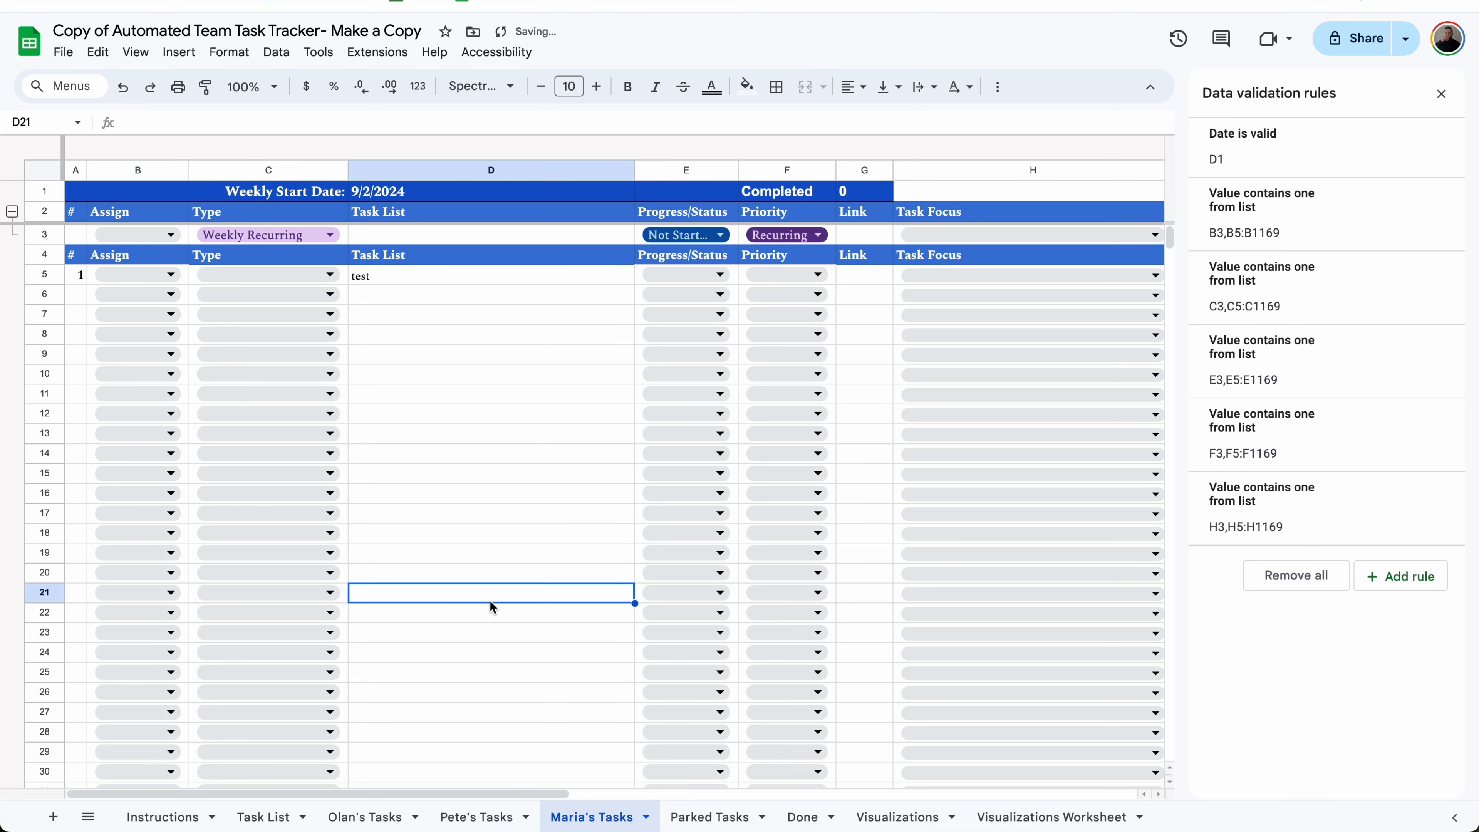
Assign the test task in row 5 of the third teammate's sheet to the first teammate and check that teammate's sheet
{"action": "left_click", "coordinate": [1442, 94]}
{"action": "left_click", "coordinate": [171, 274]}
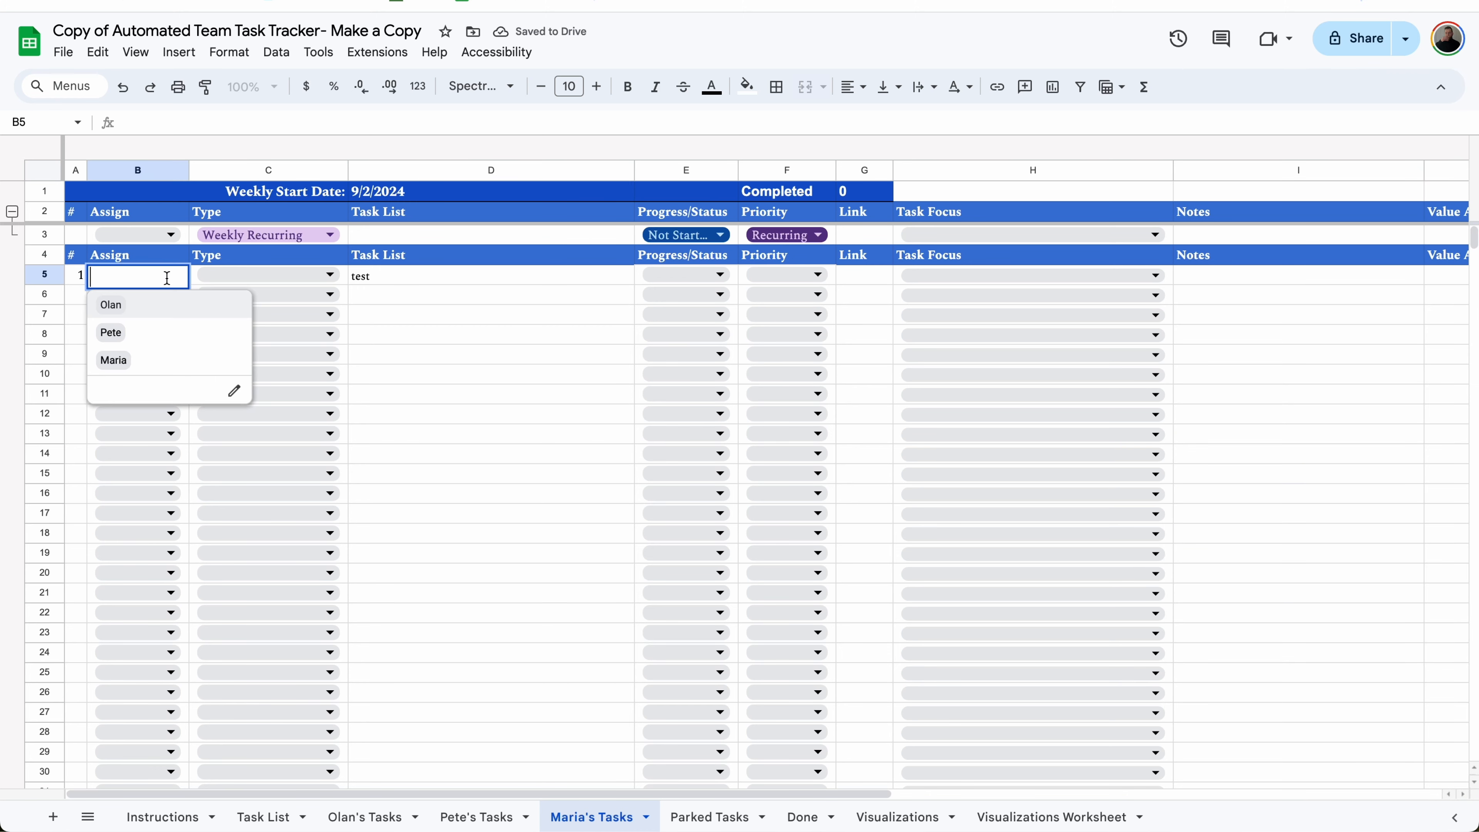
{"action": "left_click", "coordinate": [149, 313]}
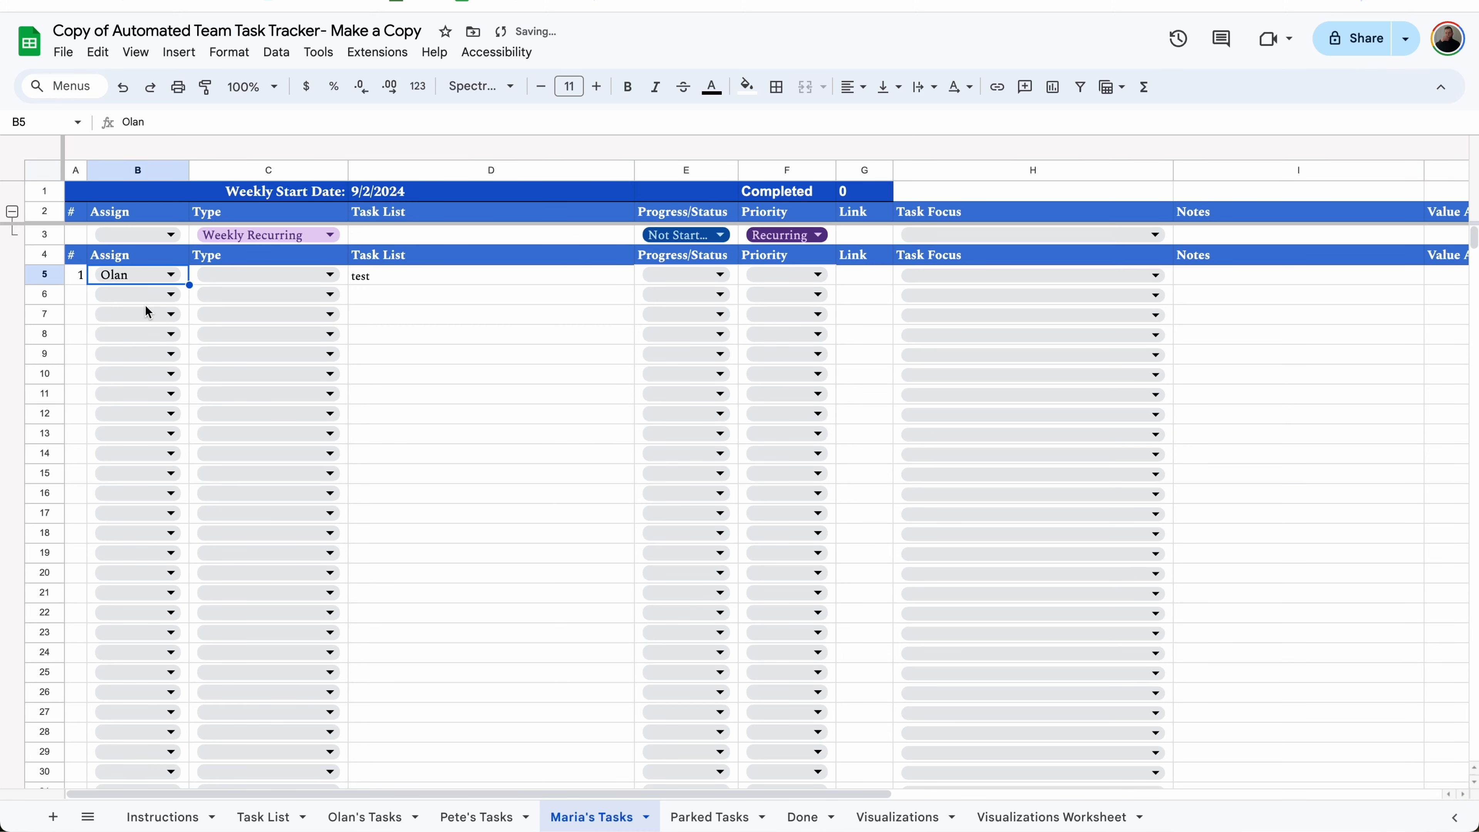
{"action": "left_click", "coordinate": [385, 816]}
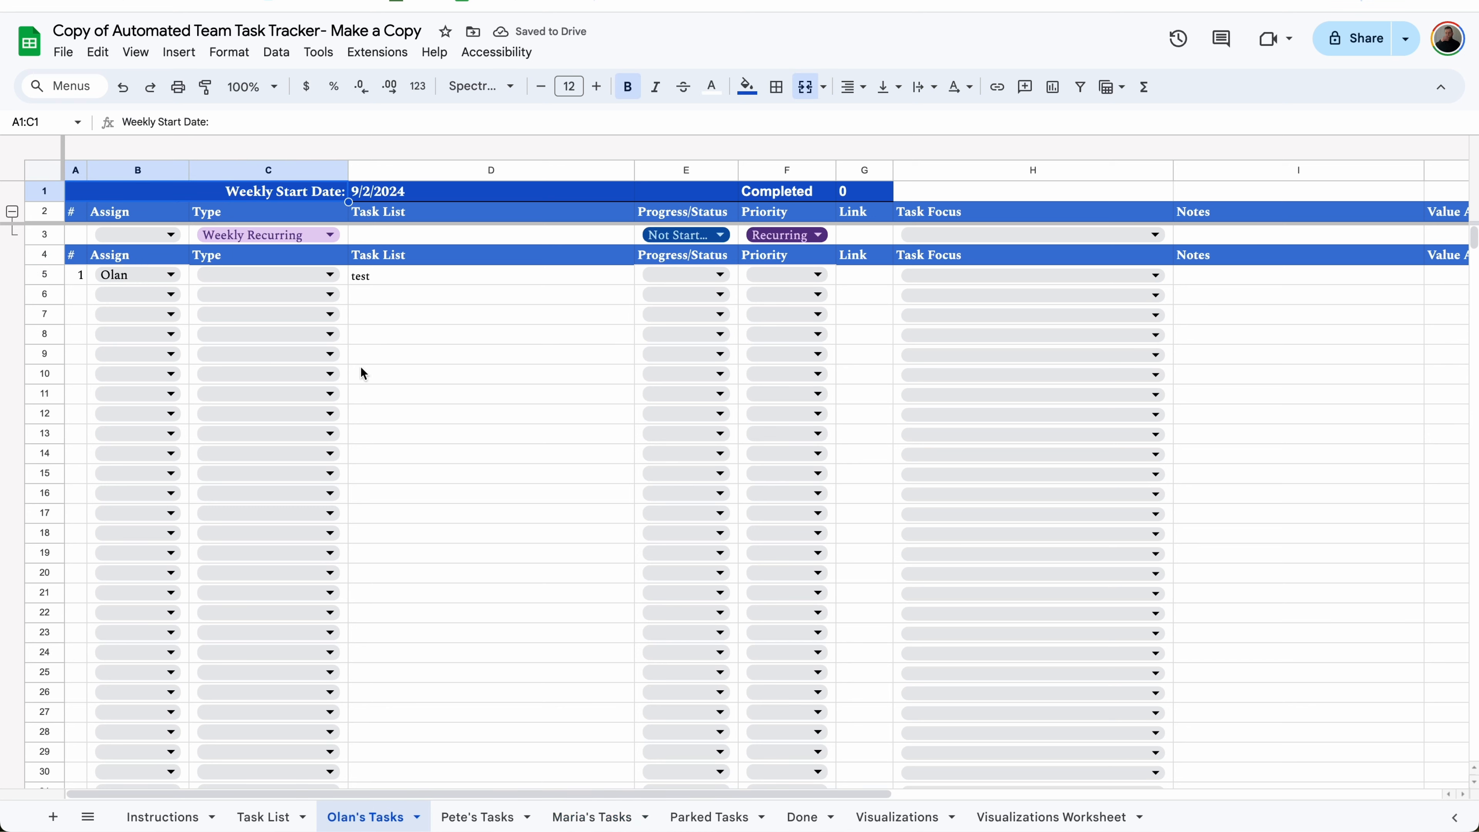
Reassign the test task in row 5 of the first teammate's sheet to the second teammate and check that teammate's sheet
{"action": "left_click", "coordinate": [133, 277]}
{"action": "left_click", "coordinate": [137, 327]}
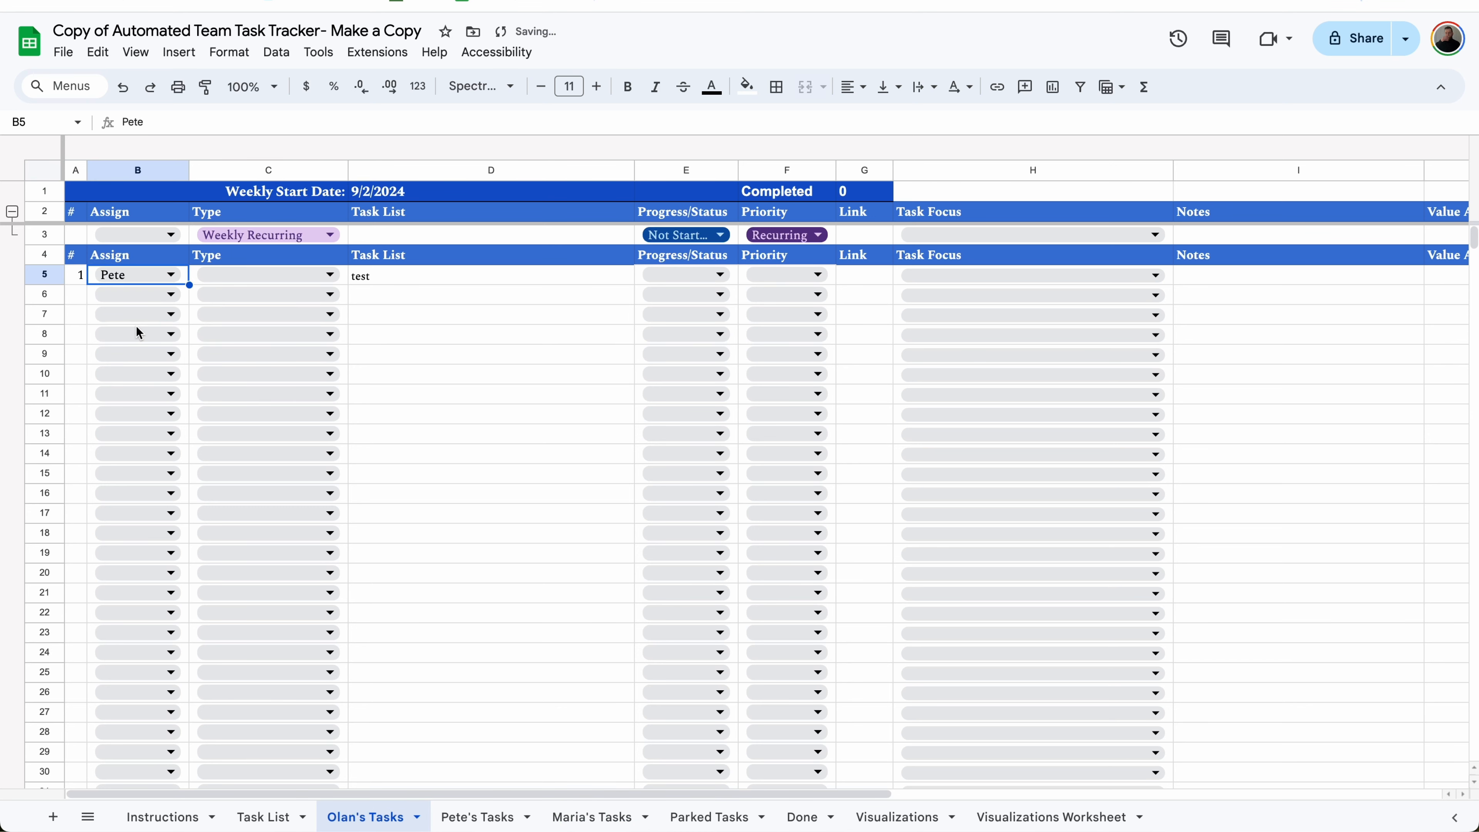
{"action": "key", "text": "Delete"}
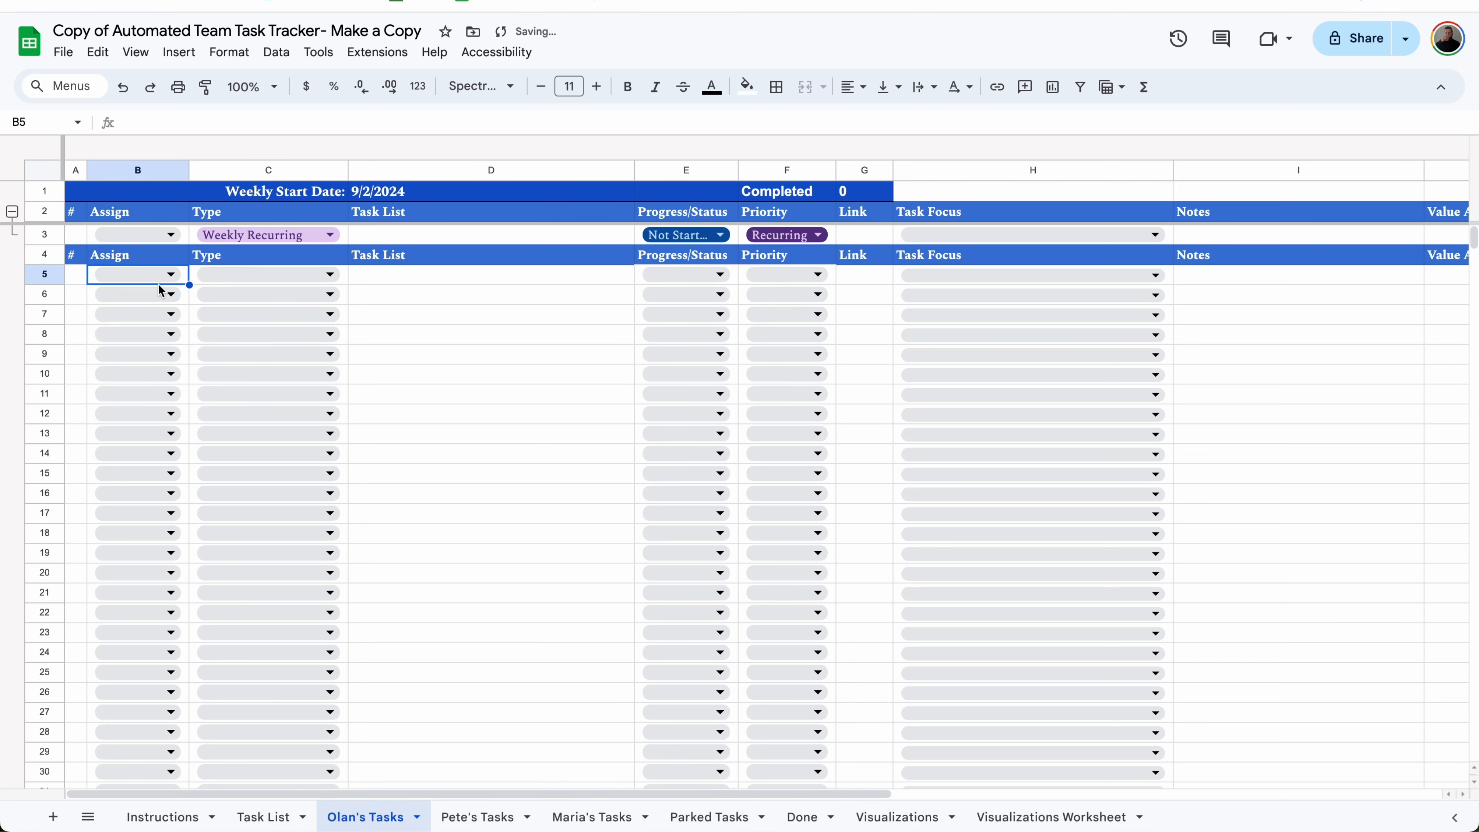
{"action": "left_click", "coordinate": [477, 816]}
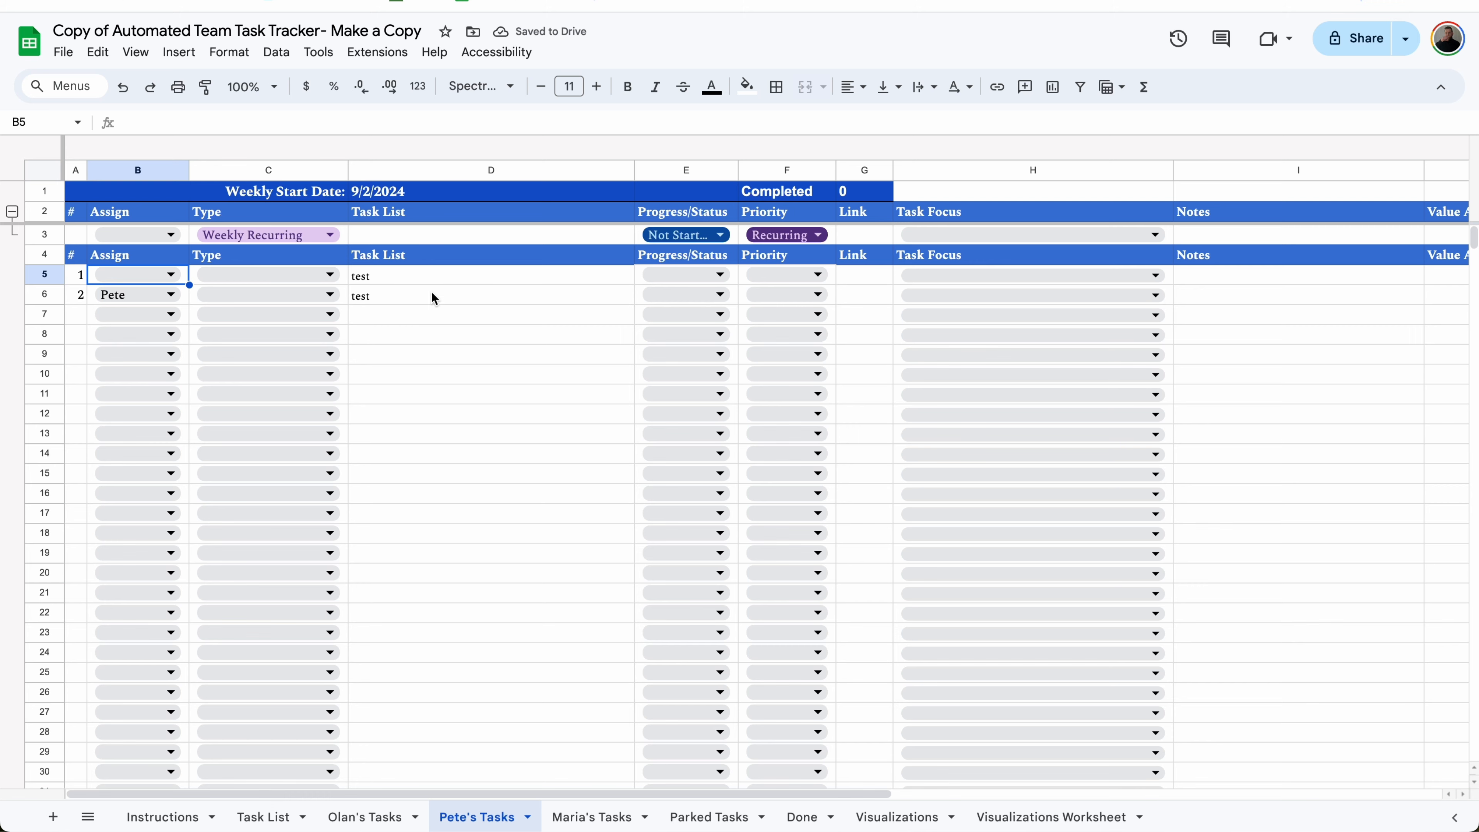
Delete row 5, the unassigned test task, from the second teammate's sheet
{"action": "left_click", "coordinate": [450, 278]}
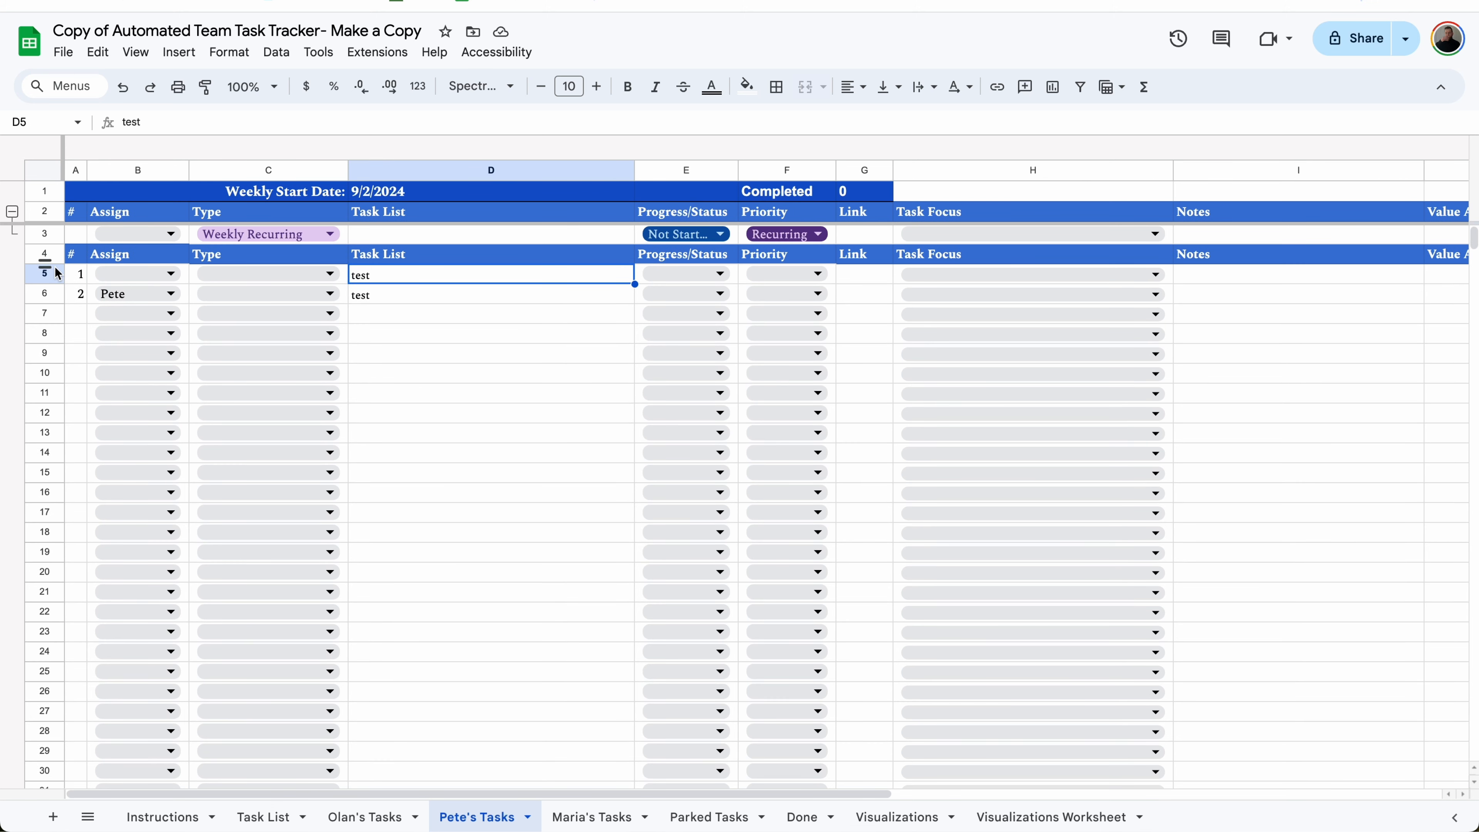
{"action": "left_click", "coordinate": [57, 272]}
{"action": "right_click", "coordinate": [57, 273]}
{"action": "left_click", "coordinate": [115, 467]}
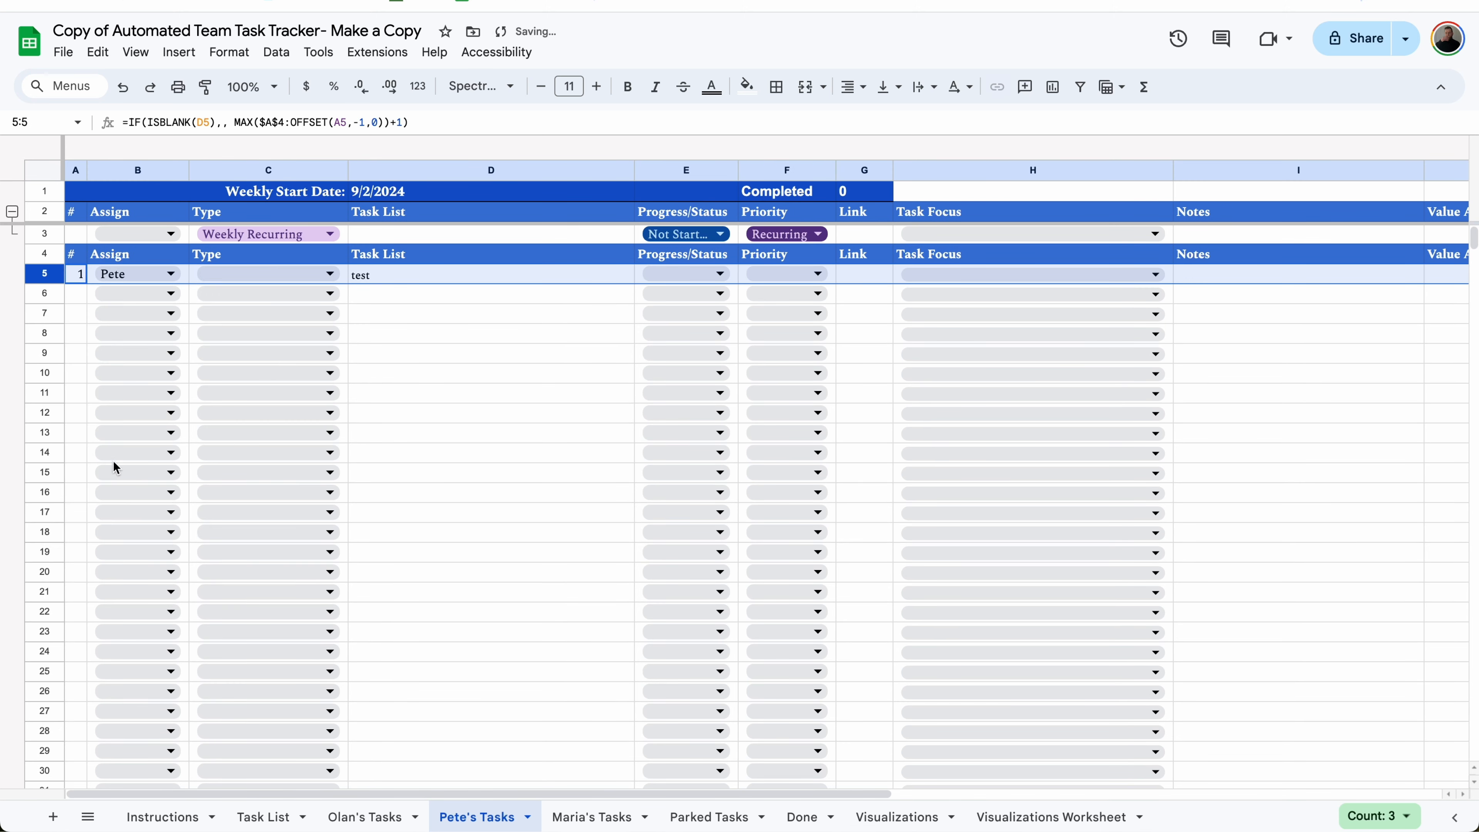
Reassign the remaining test task to the third teammate, set its status to Parked on that teammate's sheet, and check Parked Tasks
{"action": "left_click", "coordinate": [145, 274]}
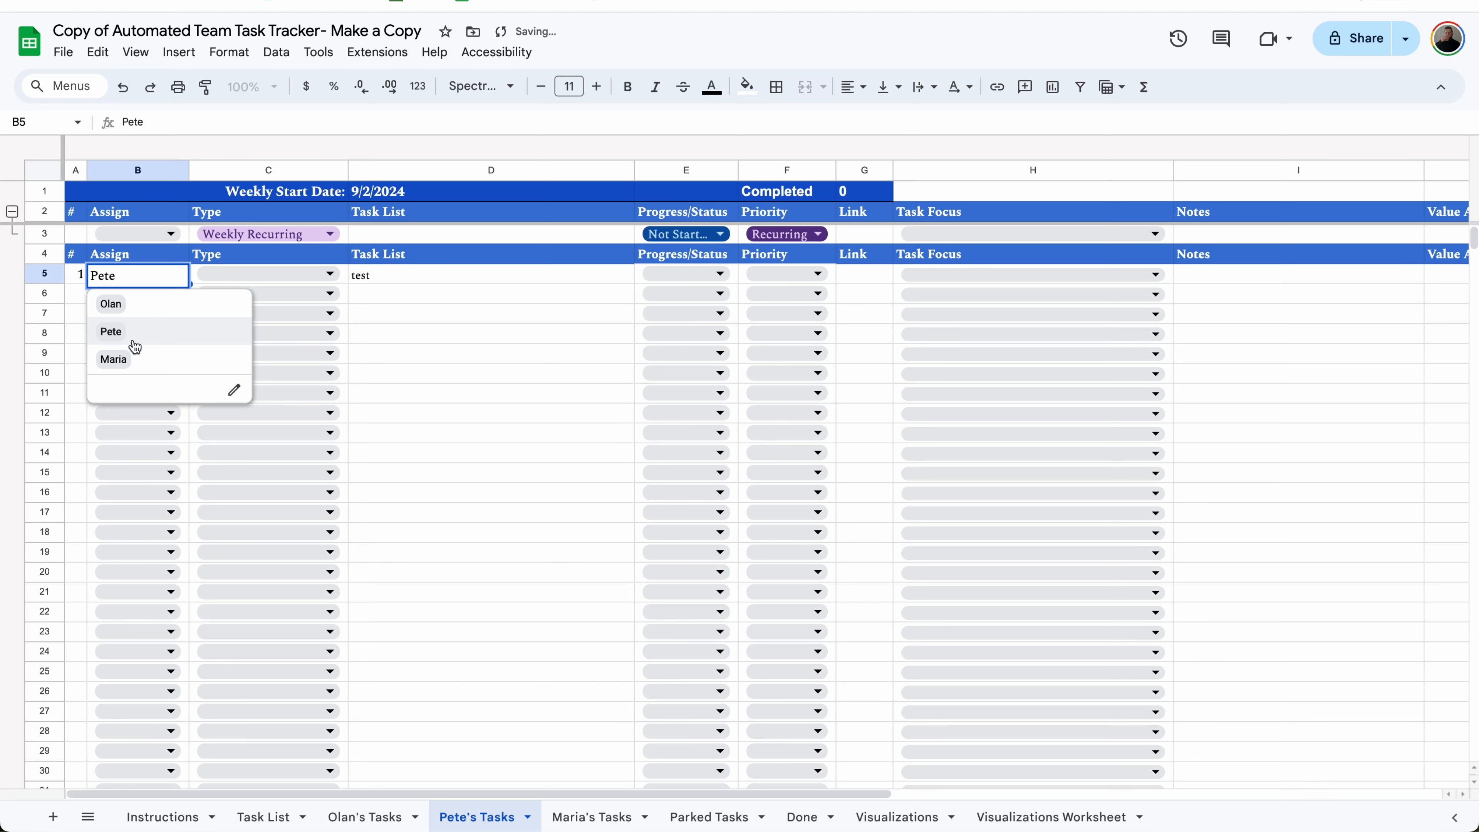
{"action": "left_click", "coordinate": [133, 358]}
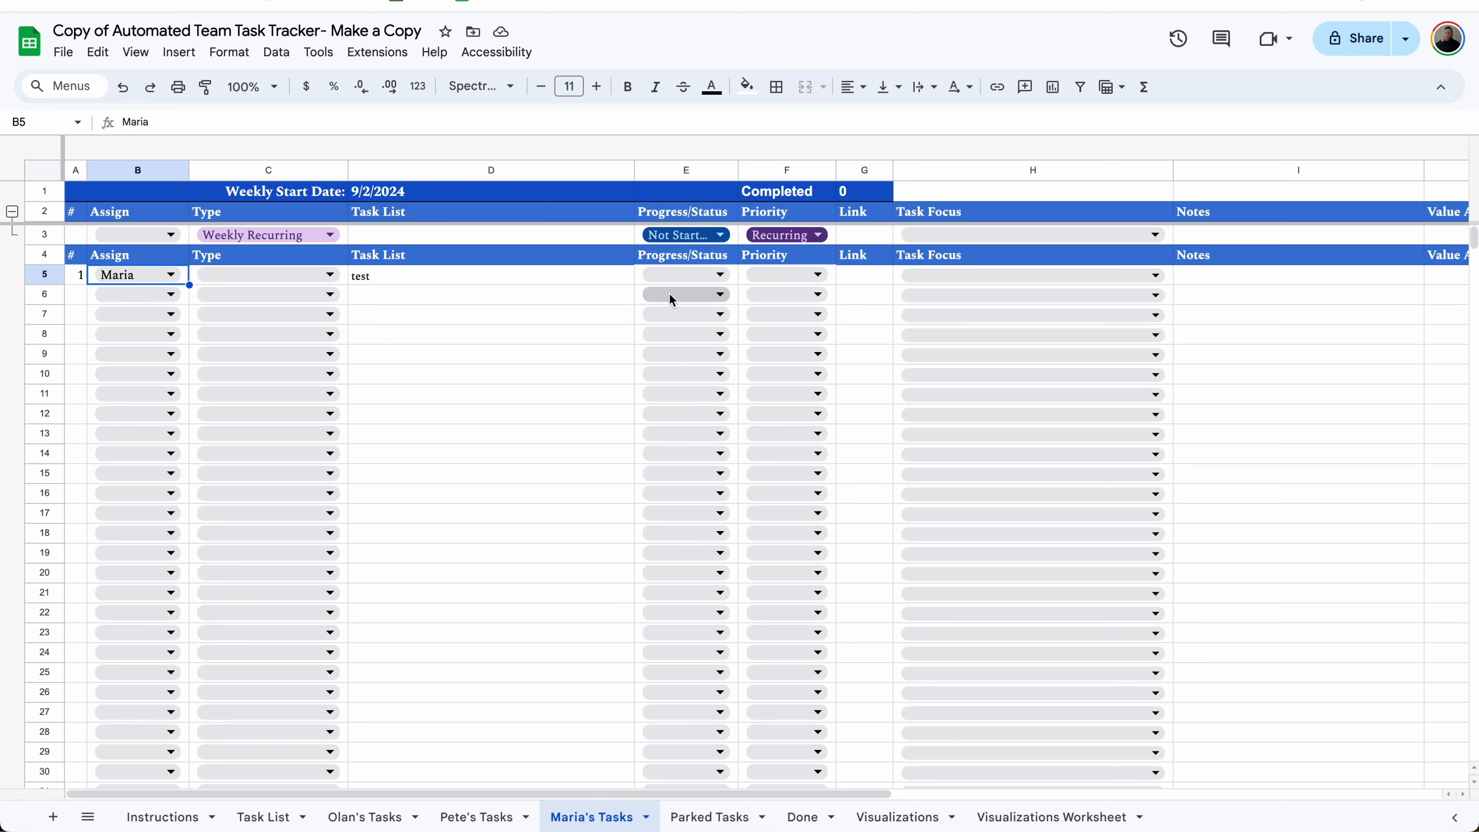
{"action": "left_click", "coordinate": [676, 275]}
{"action": "left_click", "coordinate": [681, 440]}
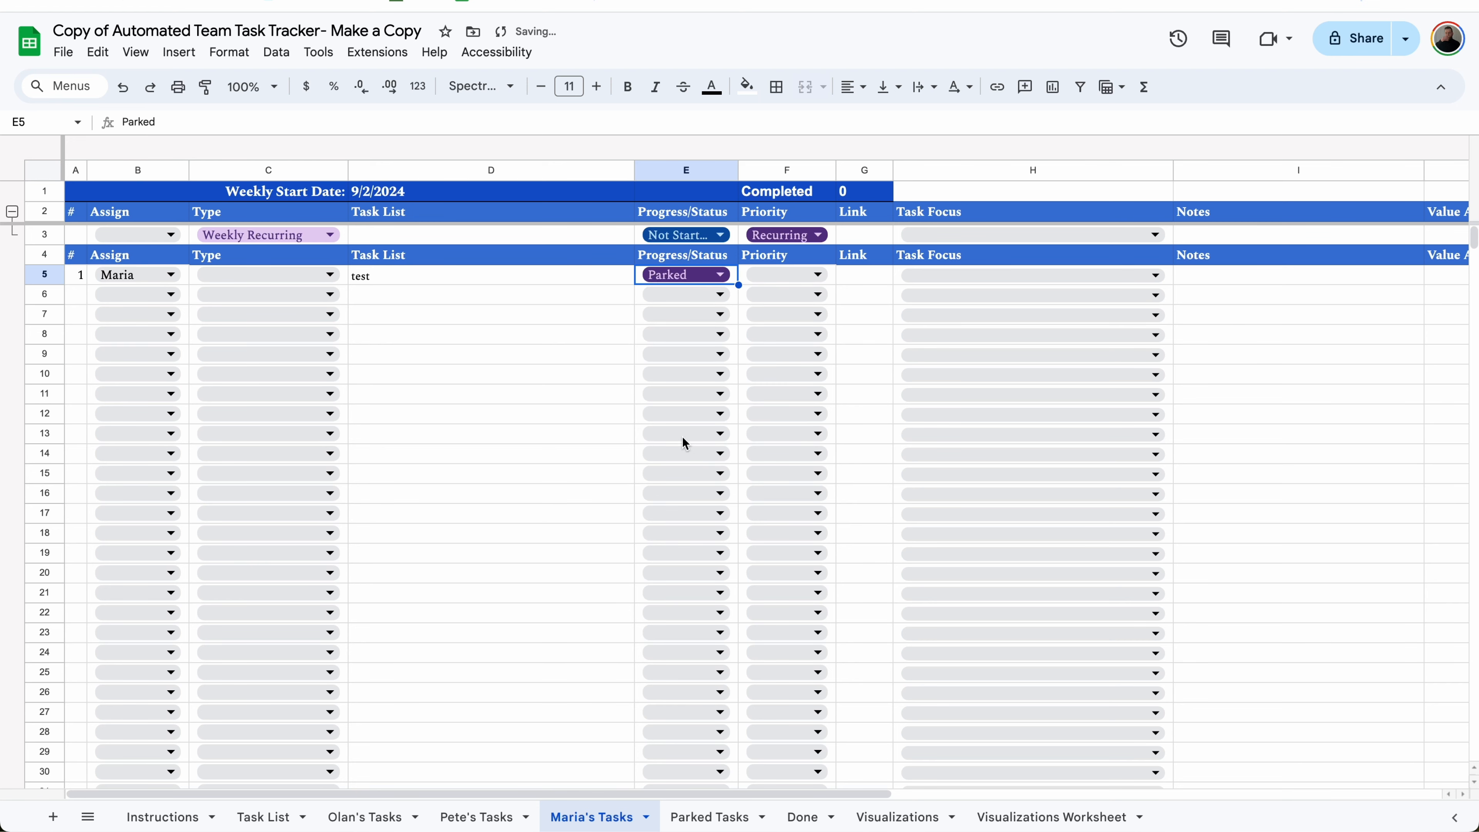
{"action": "left_click", "coordinate": [695, 816]}
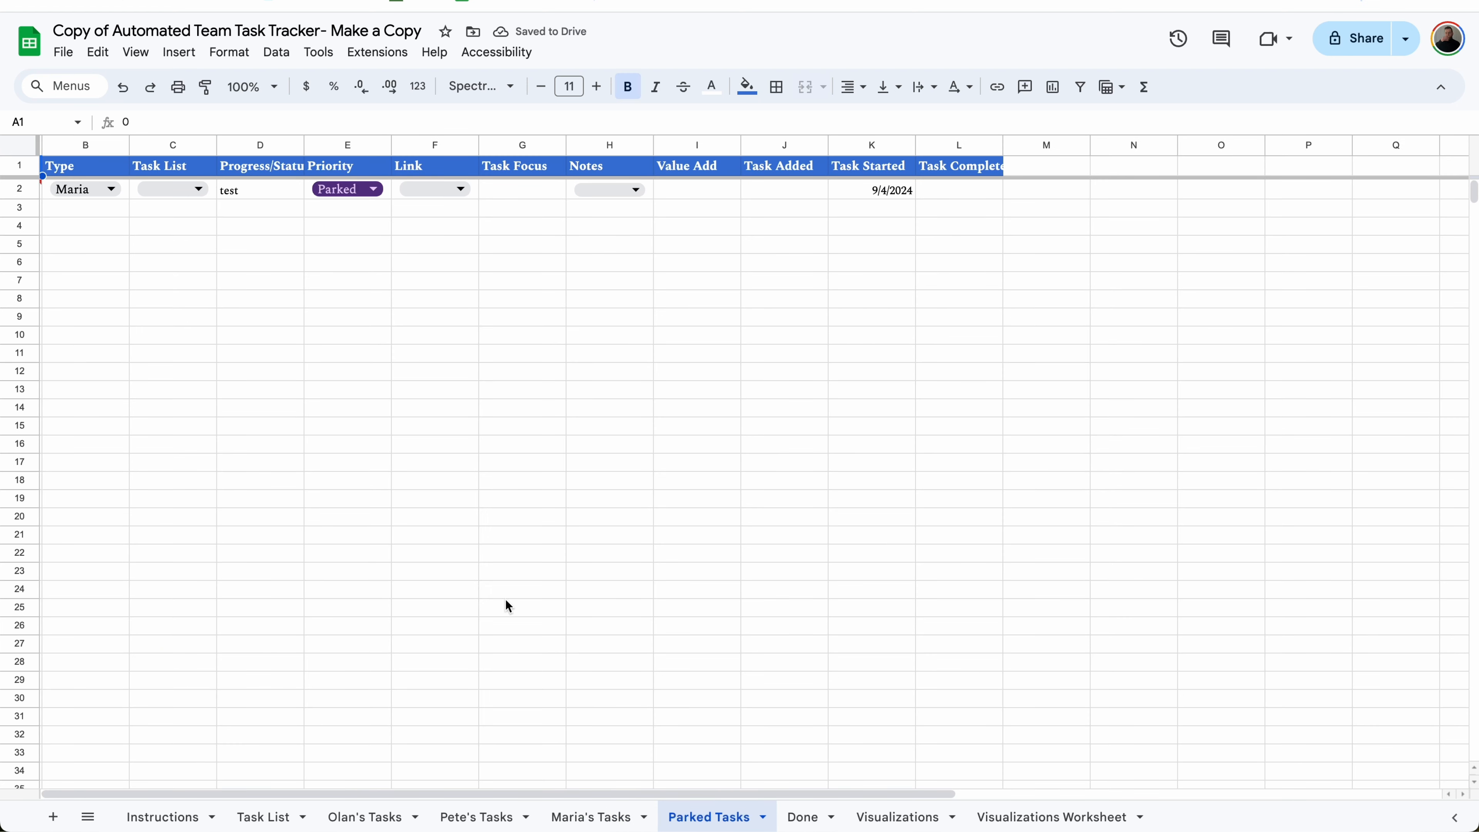
Set the parked test task's status to Ready and open the Task List sheet
{"action": "left_click", "coordinate": [334, 194]}
{"action": "left_click", "coordinate": [341, 326]}
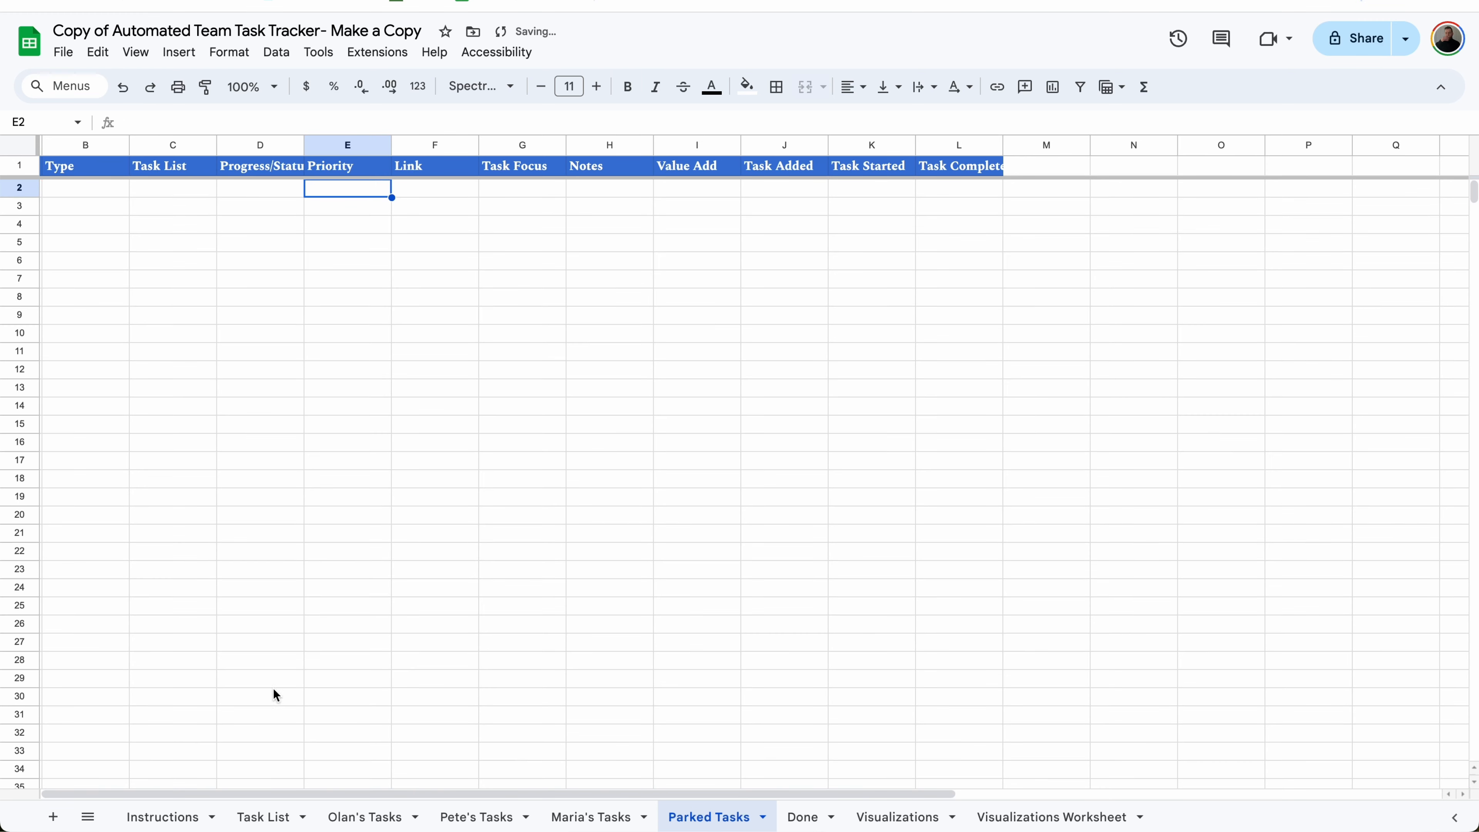
{"action": "left_click", "coordinate": [256, 816]}
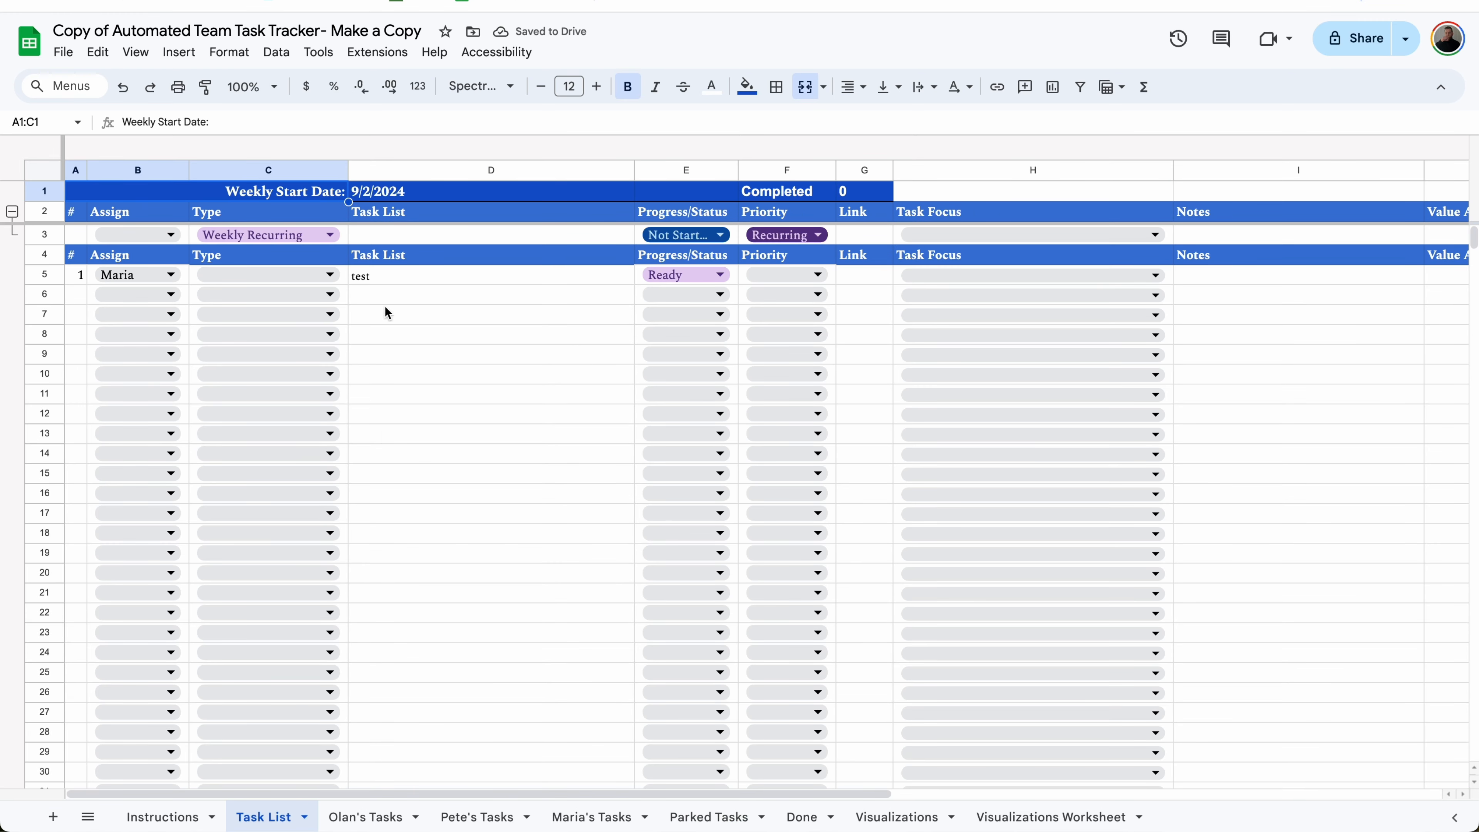
Set the test task's status to Pending in row 5 of the Task List sheet and check its date columns
{"action": "left_click", "coordinate": [678, 274]}
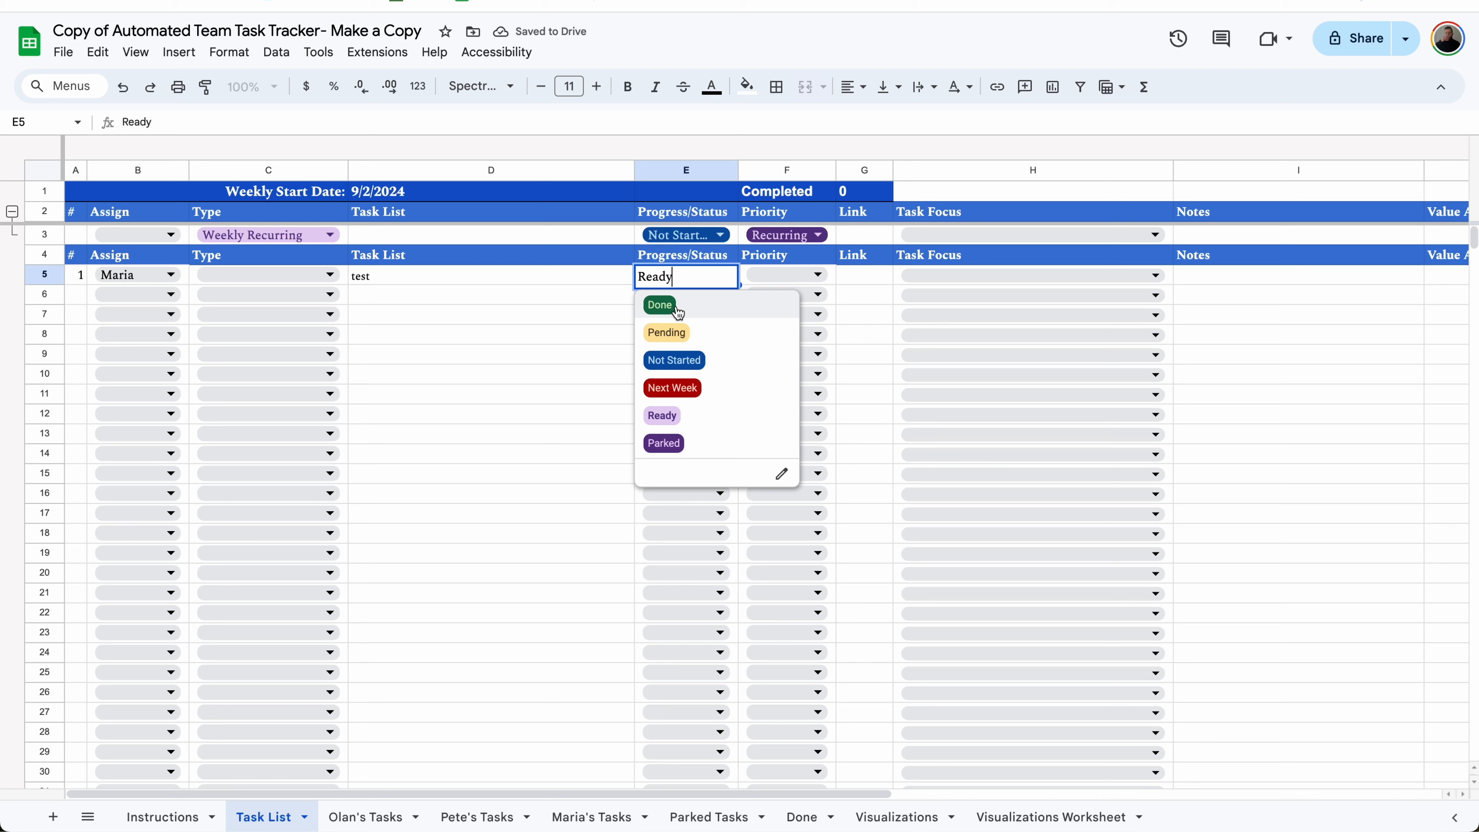
{"action": "left_click", "coordinate": [677, 335]}
{"action": "scroll", "coordinate": [747, 297], "scroll_direction": "right", "scroll_amount": 6}
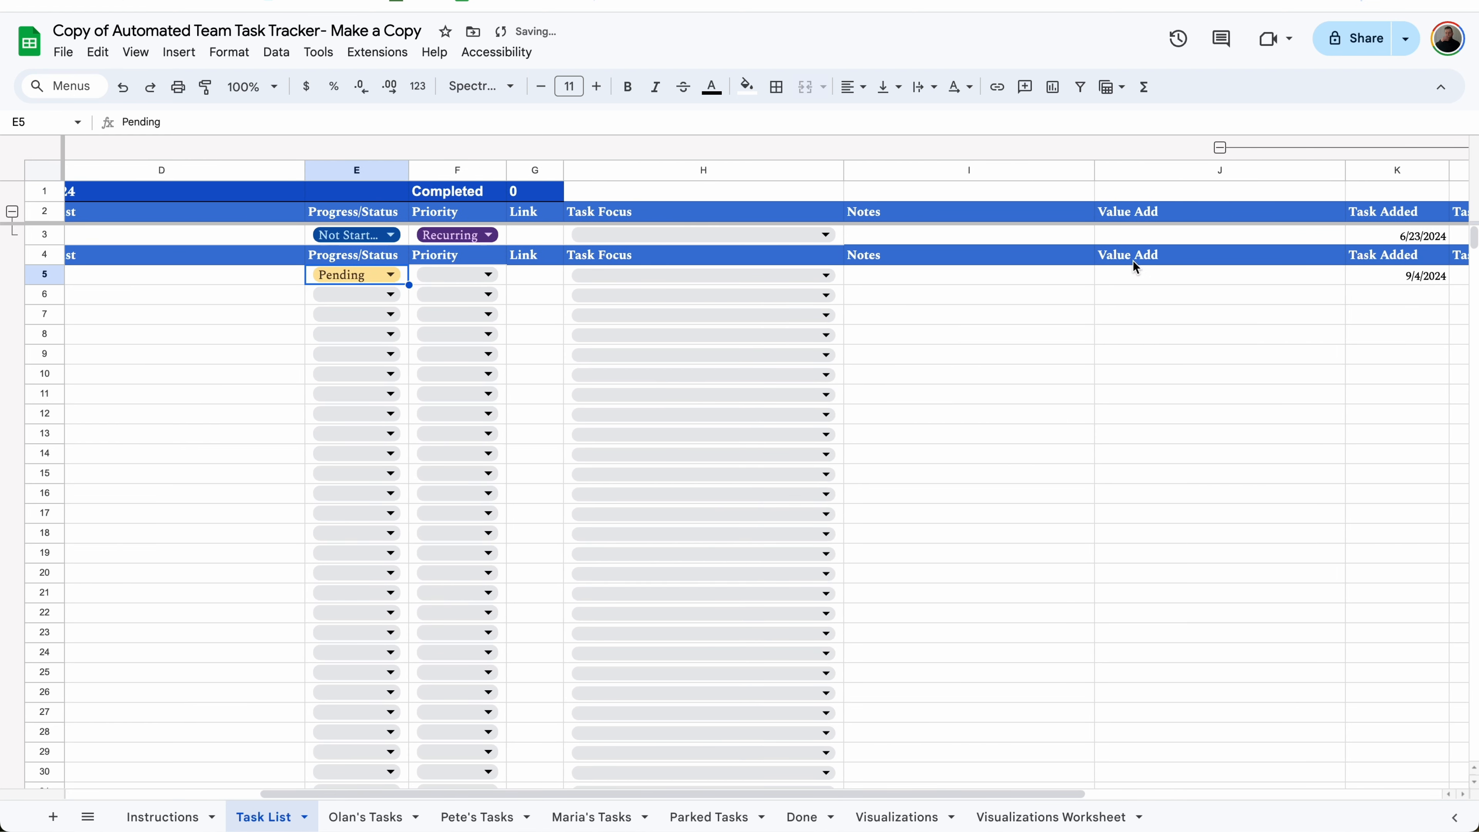
{"action": "scroll", "coordinate": [1129, 269], "scroll_direction": "left", "scroll_amount": 6}
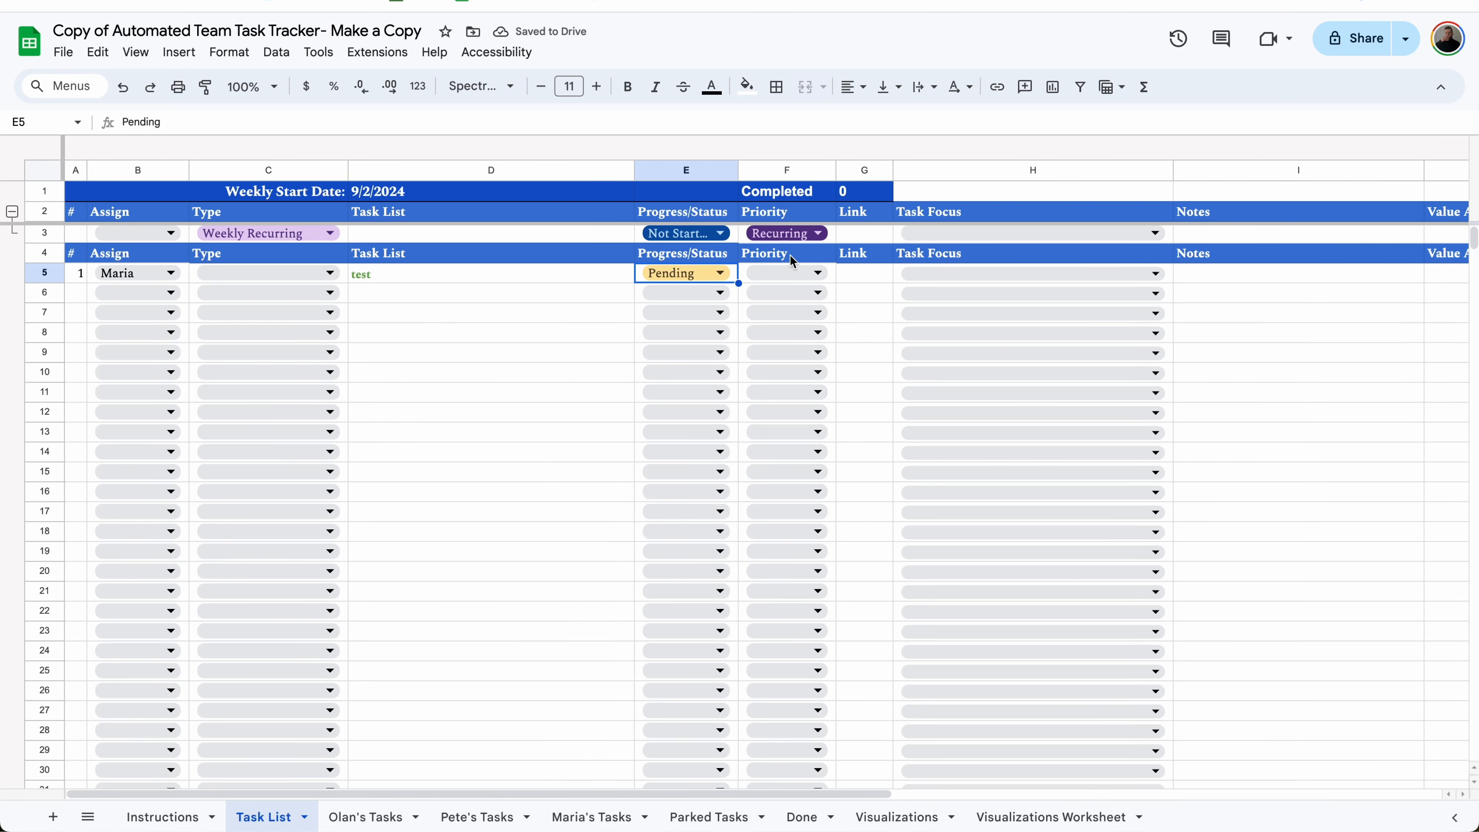
Set the test task's status to Done on the Task List sheet and check the Done sheet
{"action": "left_click", "coordinate": [707, 269]}
{"action": "left_click", "coordinate": [664, 303]}
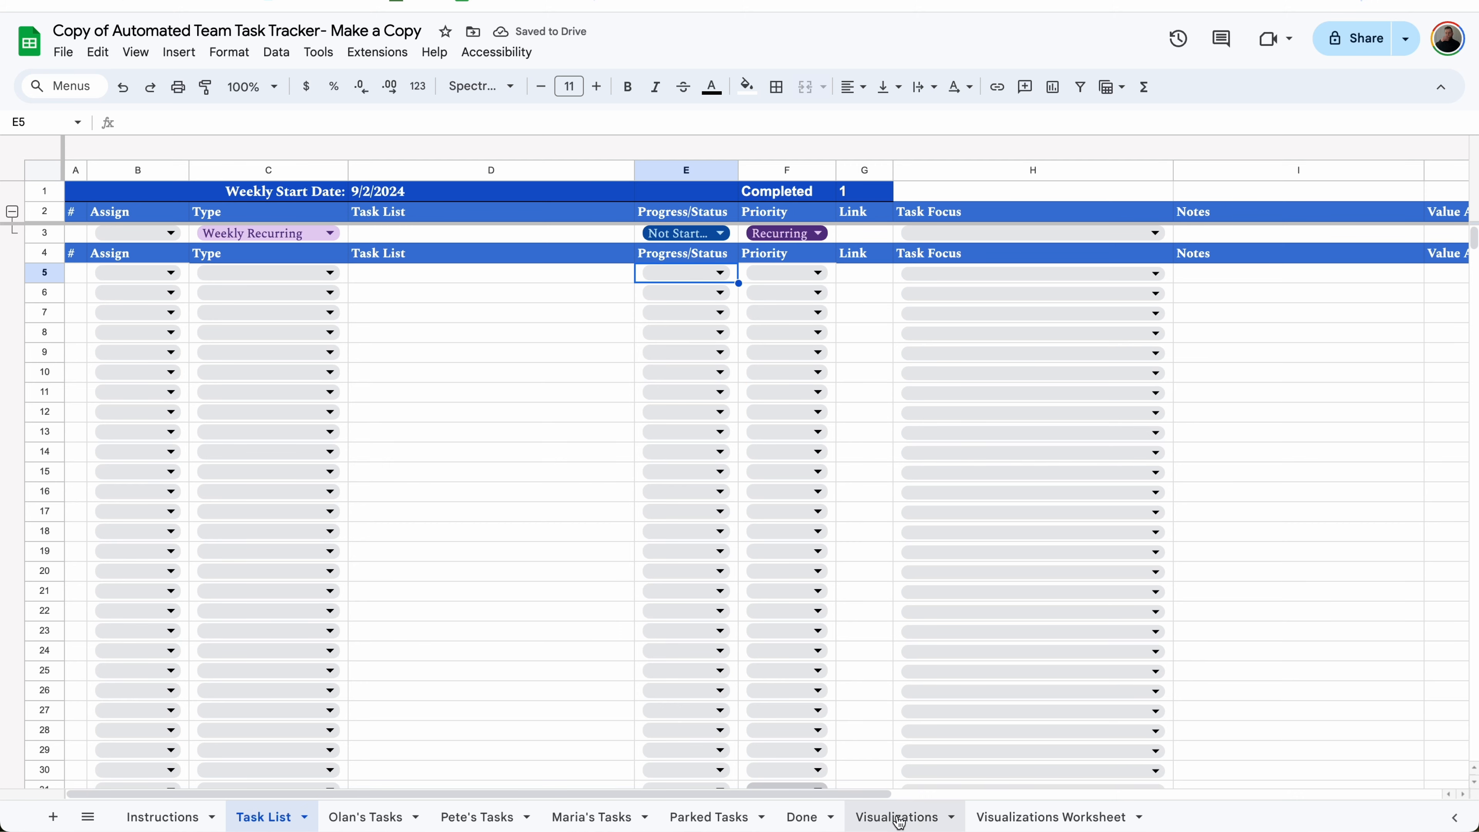
{"action": "left_click", "coordinate": [807, 817]}
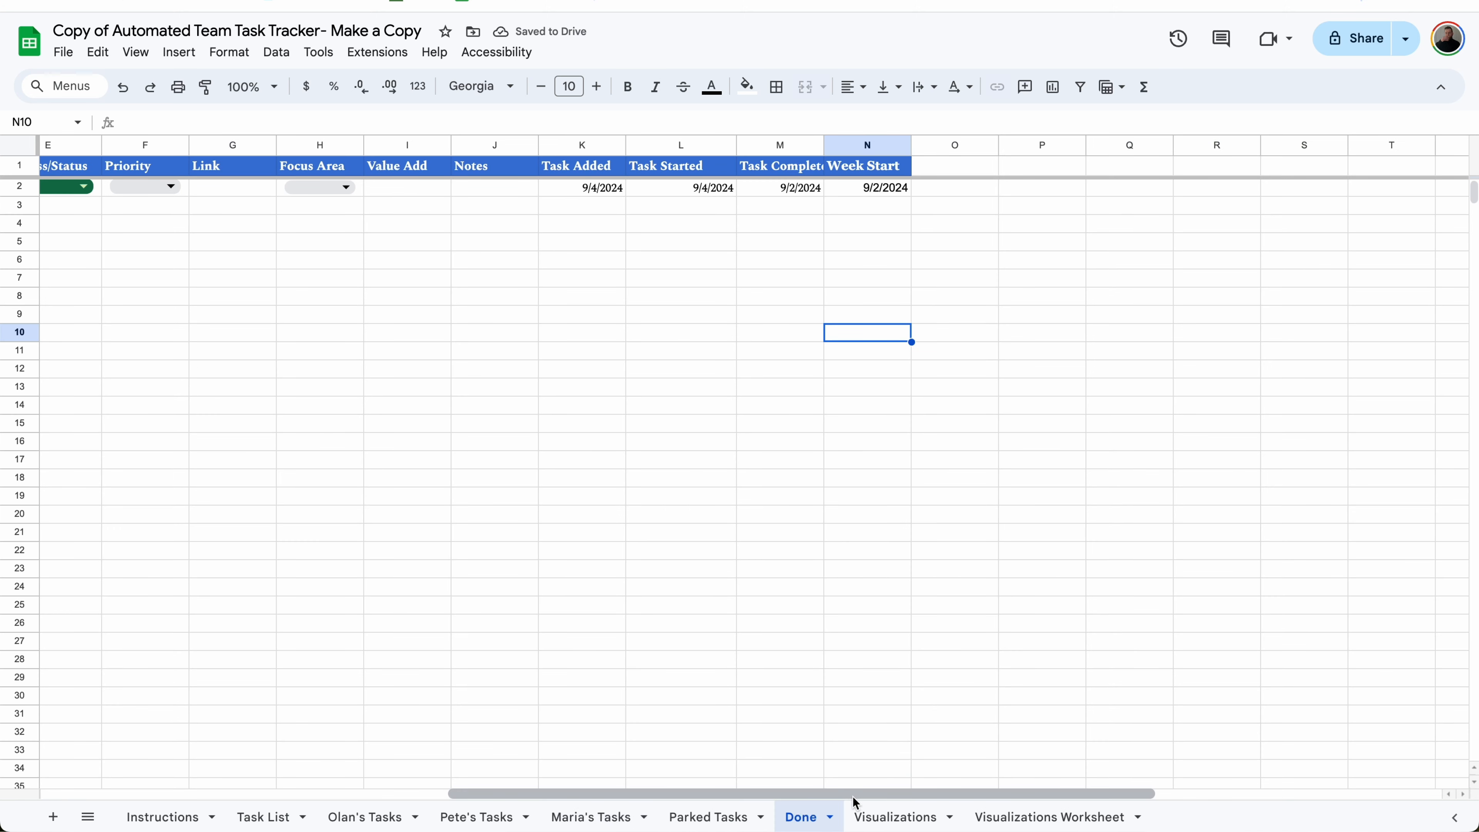
{"action": "left_click", "coordinate": [874, 812]}
Enter a new task named "test2" in row 5 of the Task List sheet
{"action": "left_click", "coordinate": [272, 815]}
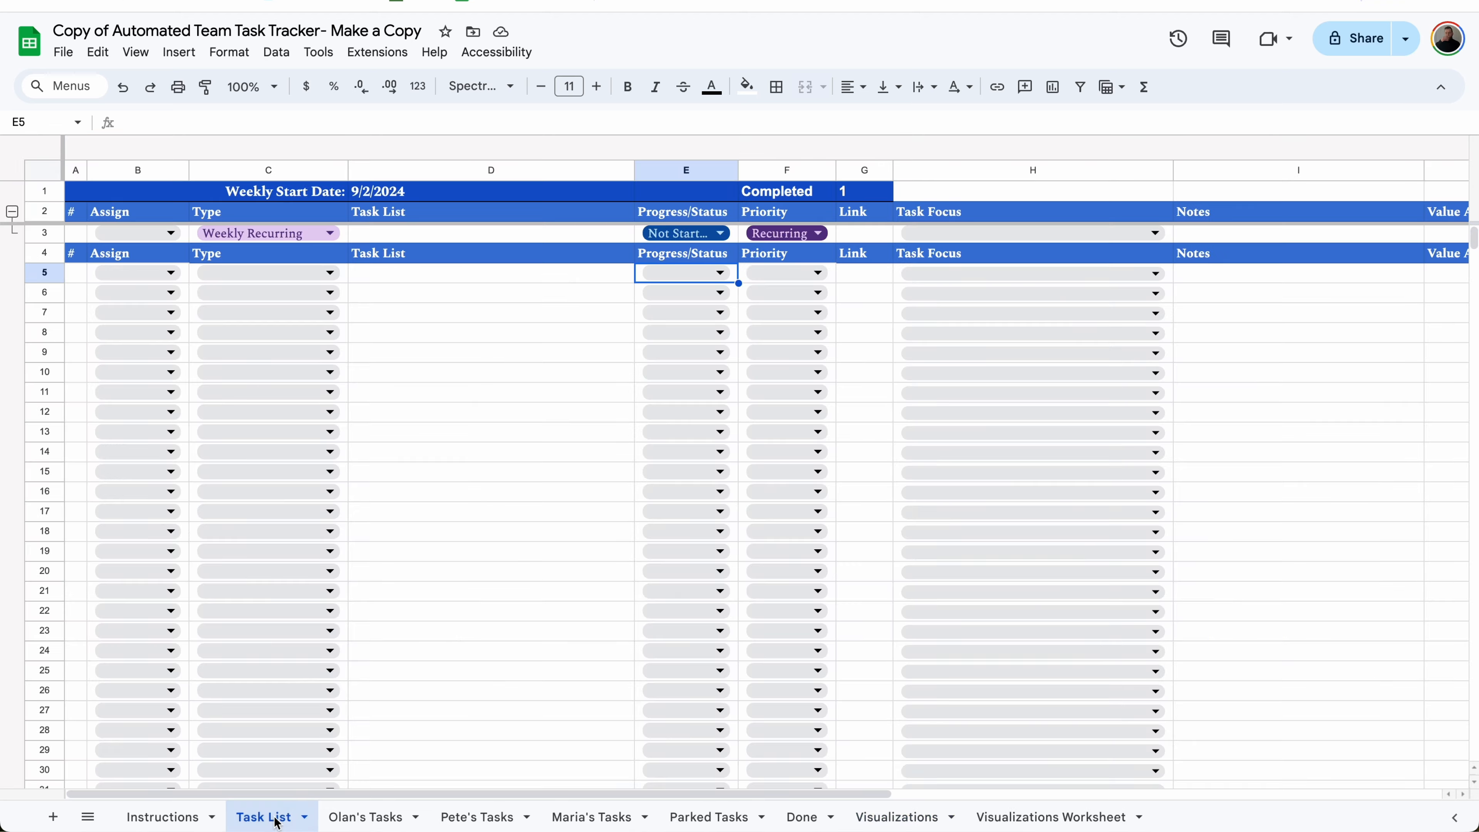
{"action": "left_click", "coordinate": [406, 284]}
{"action": "type", "text": "test2"}
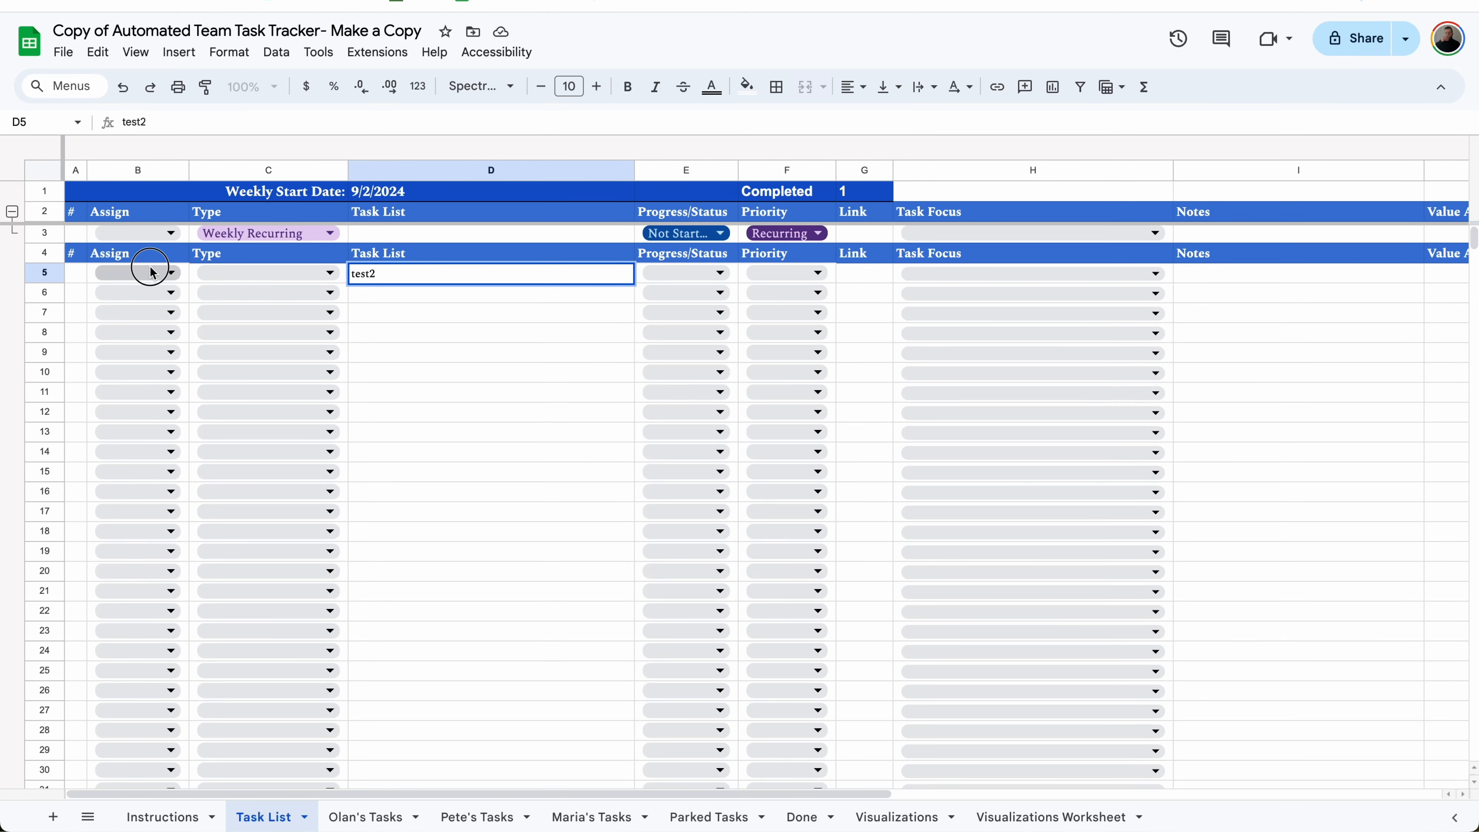
Check the row 5 Assign dropdown options on the Task List sheet and on the first two teammates' sheets
{"action": "left_click", "coordinate": [150, 271]}
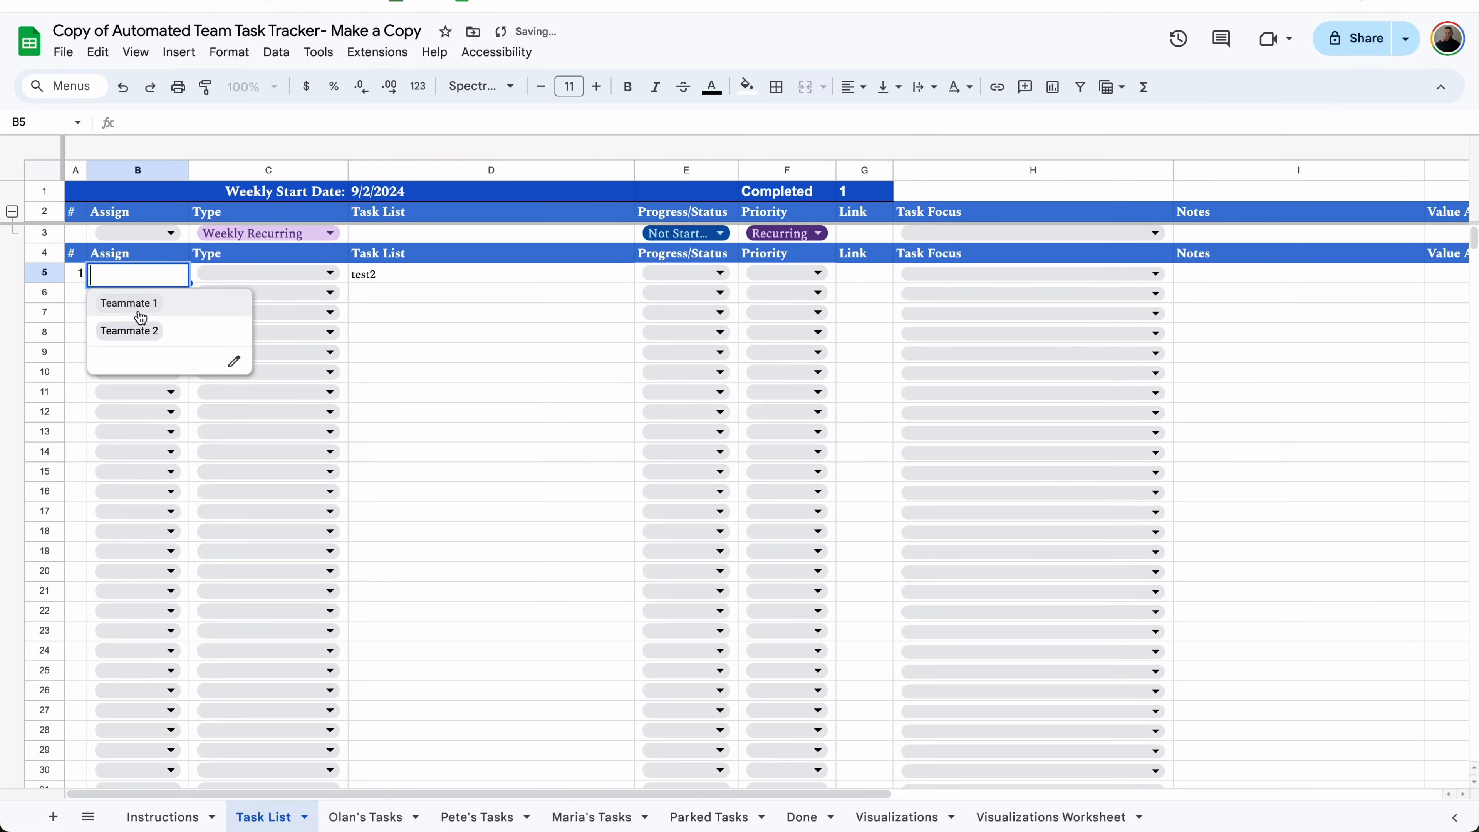
{"action": "left_click", "coordinate": [420, 279]}
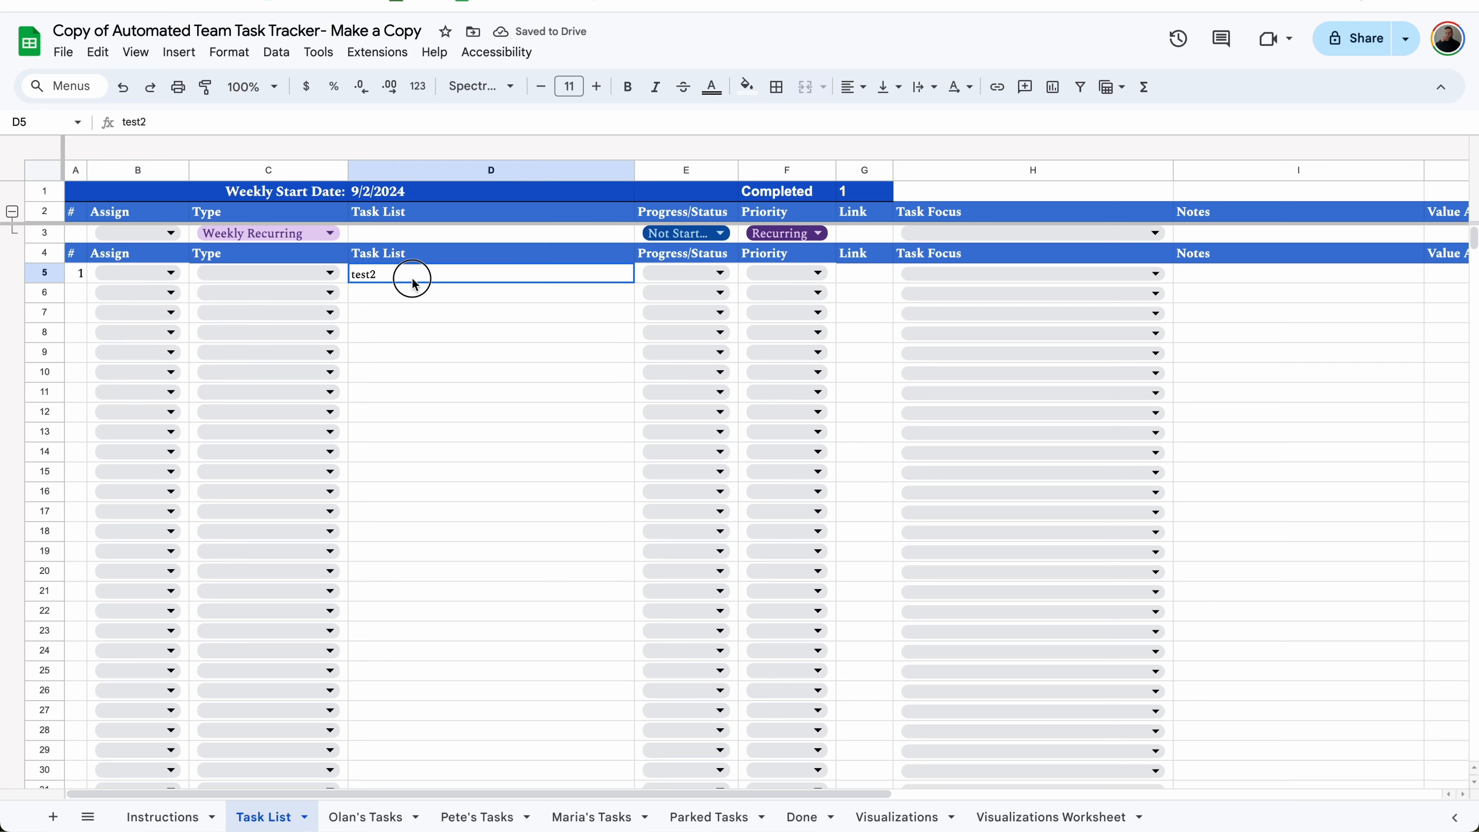
{"action": "left_click", "coordinate": [362, 817]}
{"action": "left_click", "coordinate": [172, 279]}
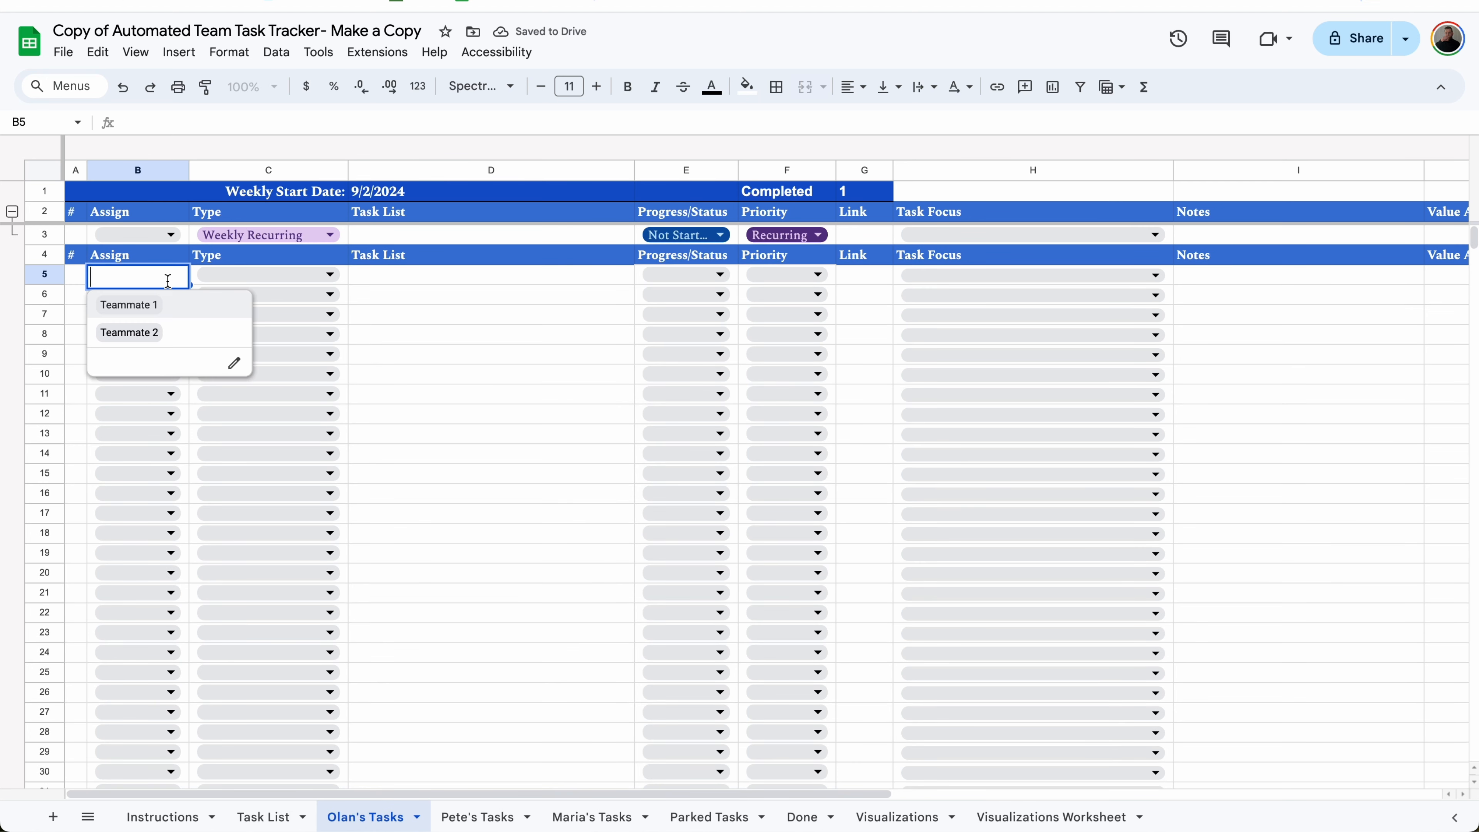
{"action": "left_click", "coordinate": [471, 801]}
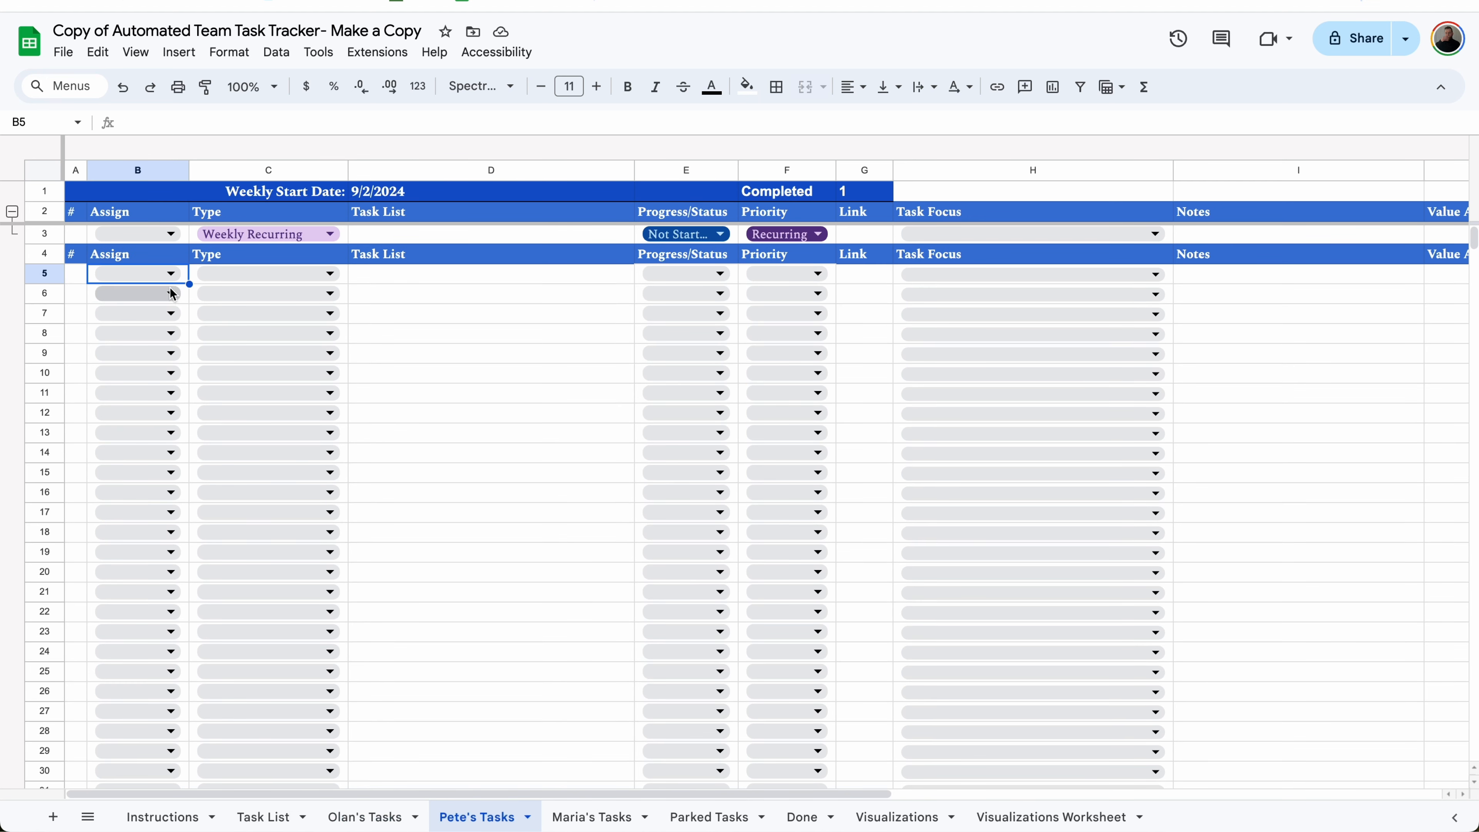
{"action": "left_click", "coordinate": [157, 273]}
{"action": "left_click", "coordinate": [357, 273]}
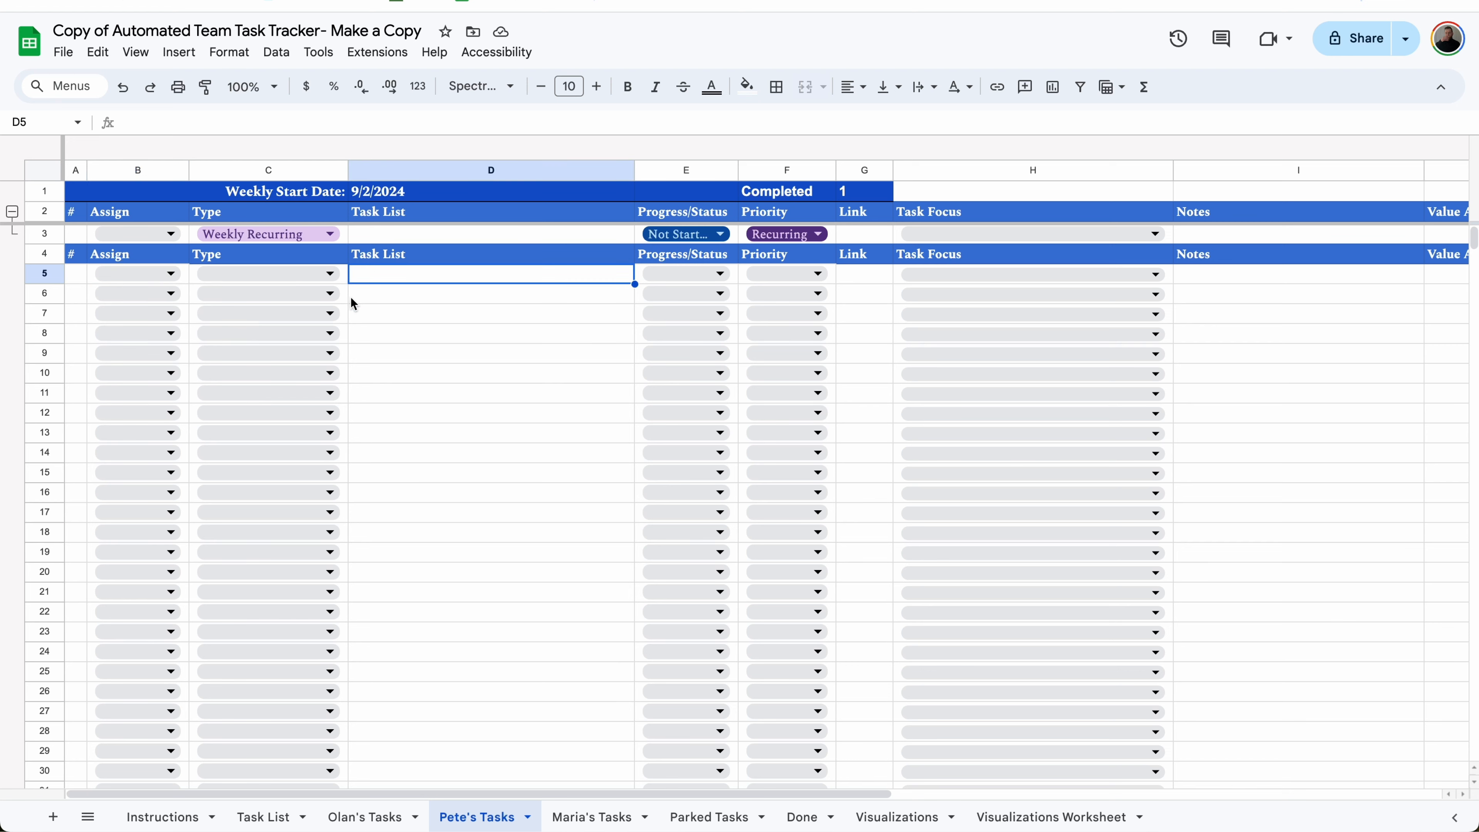
Replace Teammate 1 and Teammate 2 in the Task List's Assign dropdown rule with the first two teammates' names
{"action": "left_click", "coordinate": [285, 815]}
{"action": "left_click", "coordinate": [171, 273]}
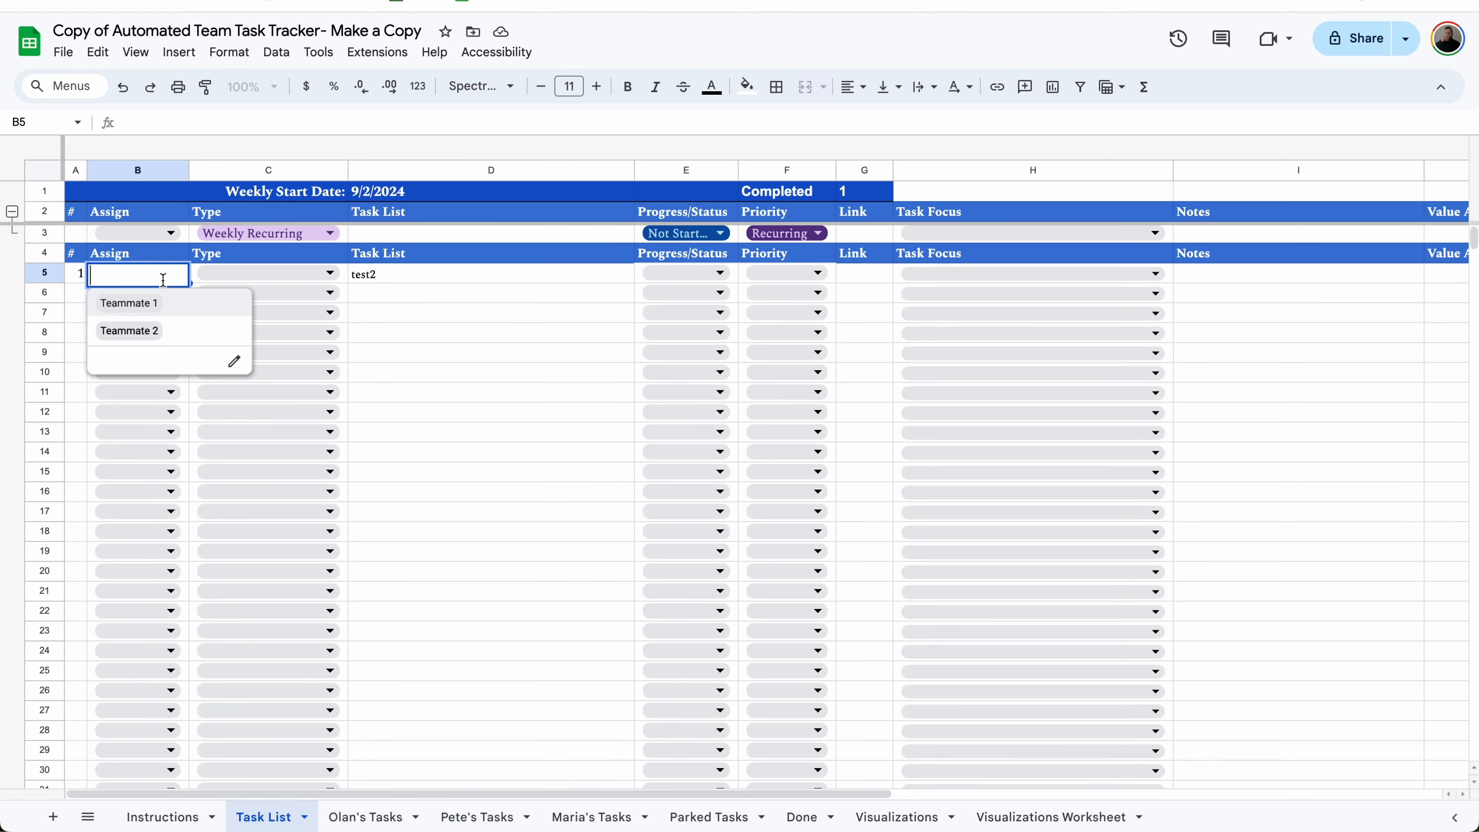
{"action": "left_click", "coordinate": [232, 365]}
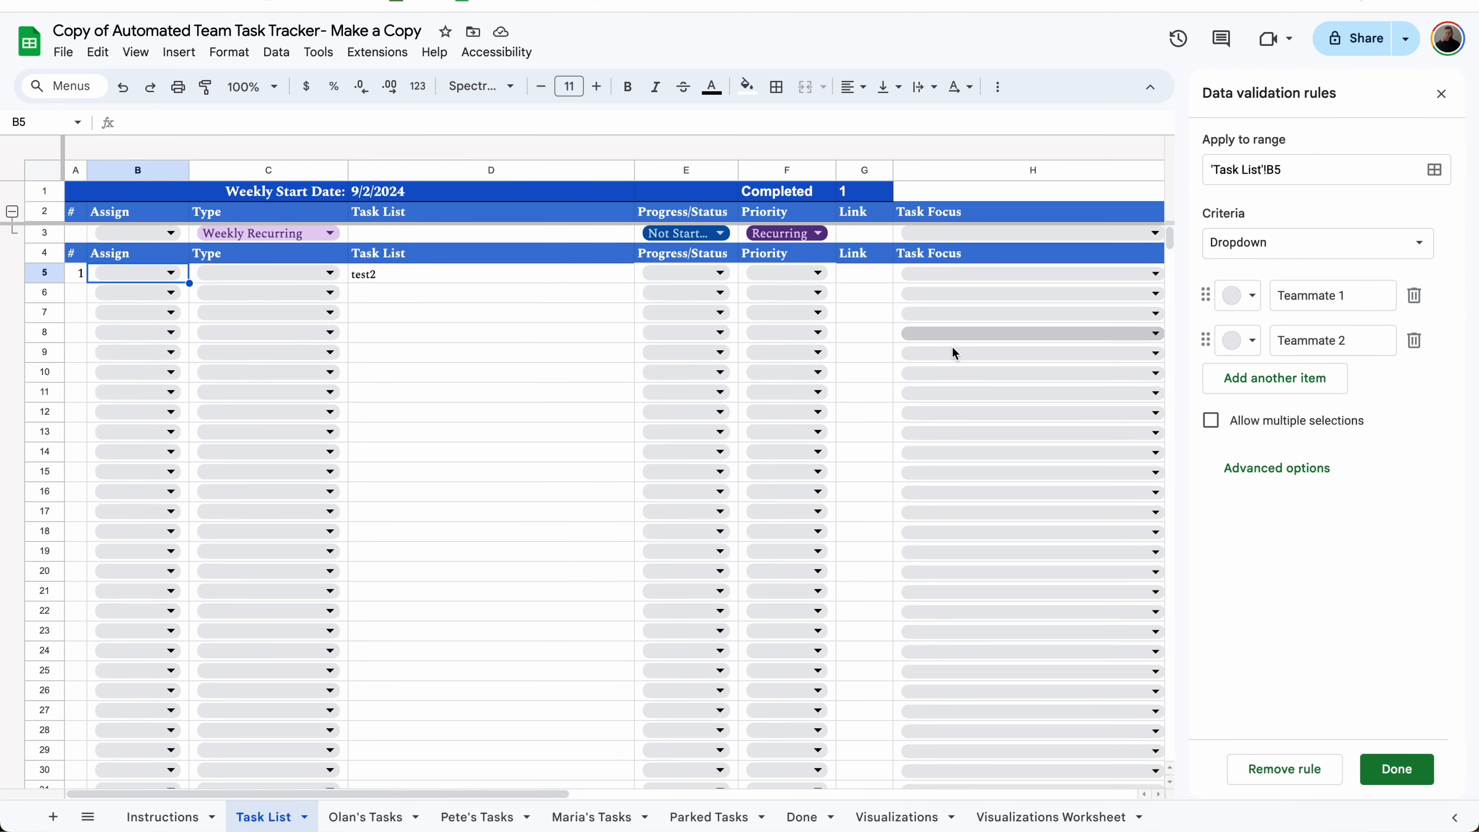
{"action": "triple_click", "coordinate": [1310, 296]}
{"action": "type", "text": "Olan"}
{"action": "key", "text": "Tab"}
{"action": "key", "text": "Tab"}
{"action": "key", "text": "Tab"}
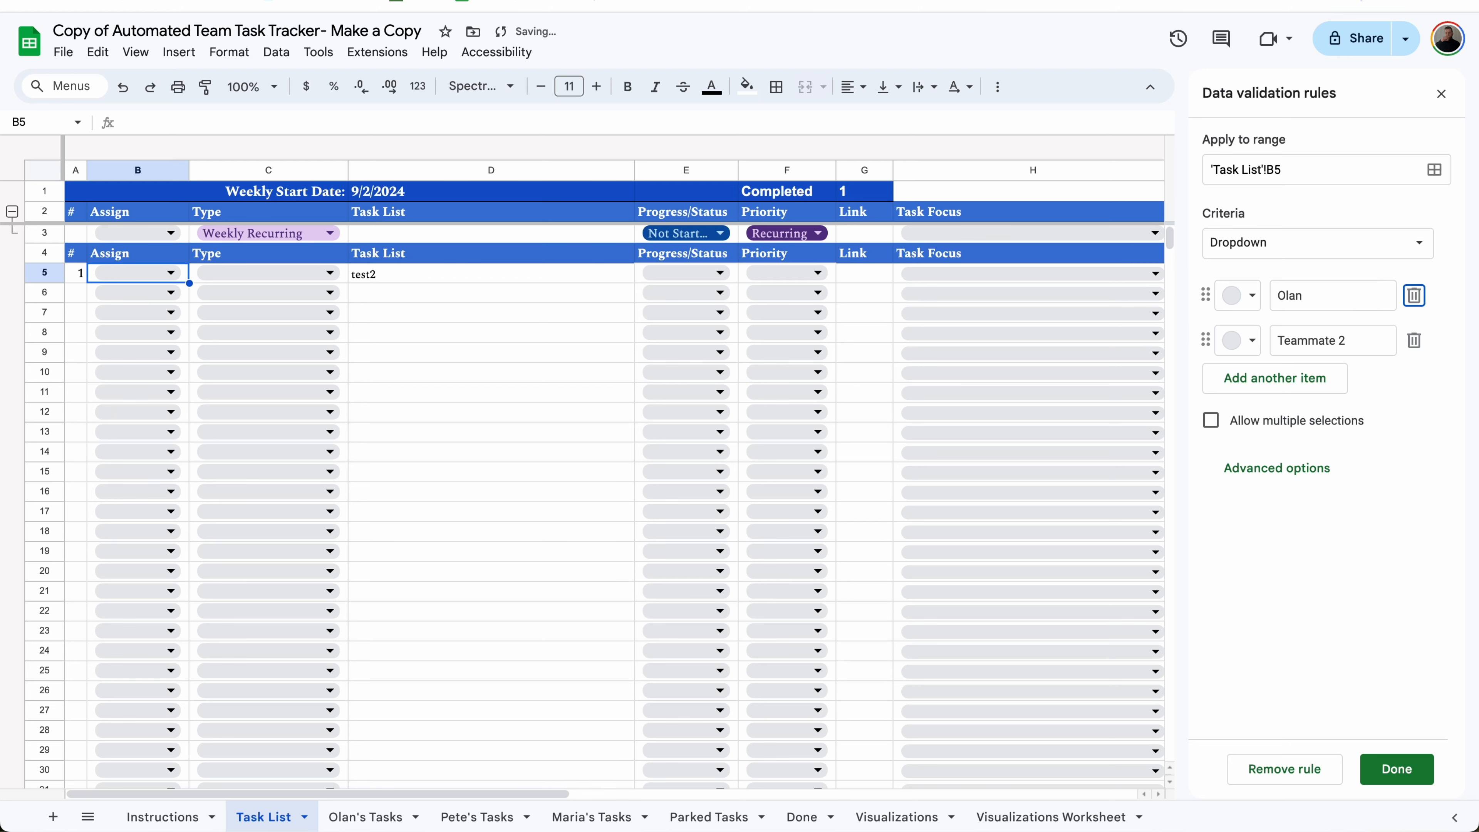
{"action": "type", "text": "Pete"}
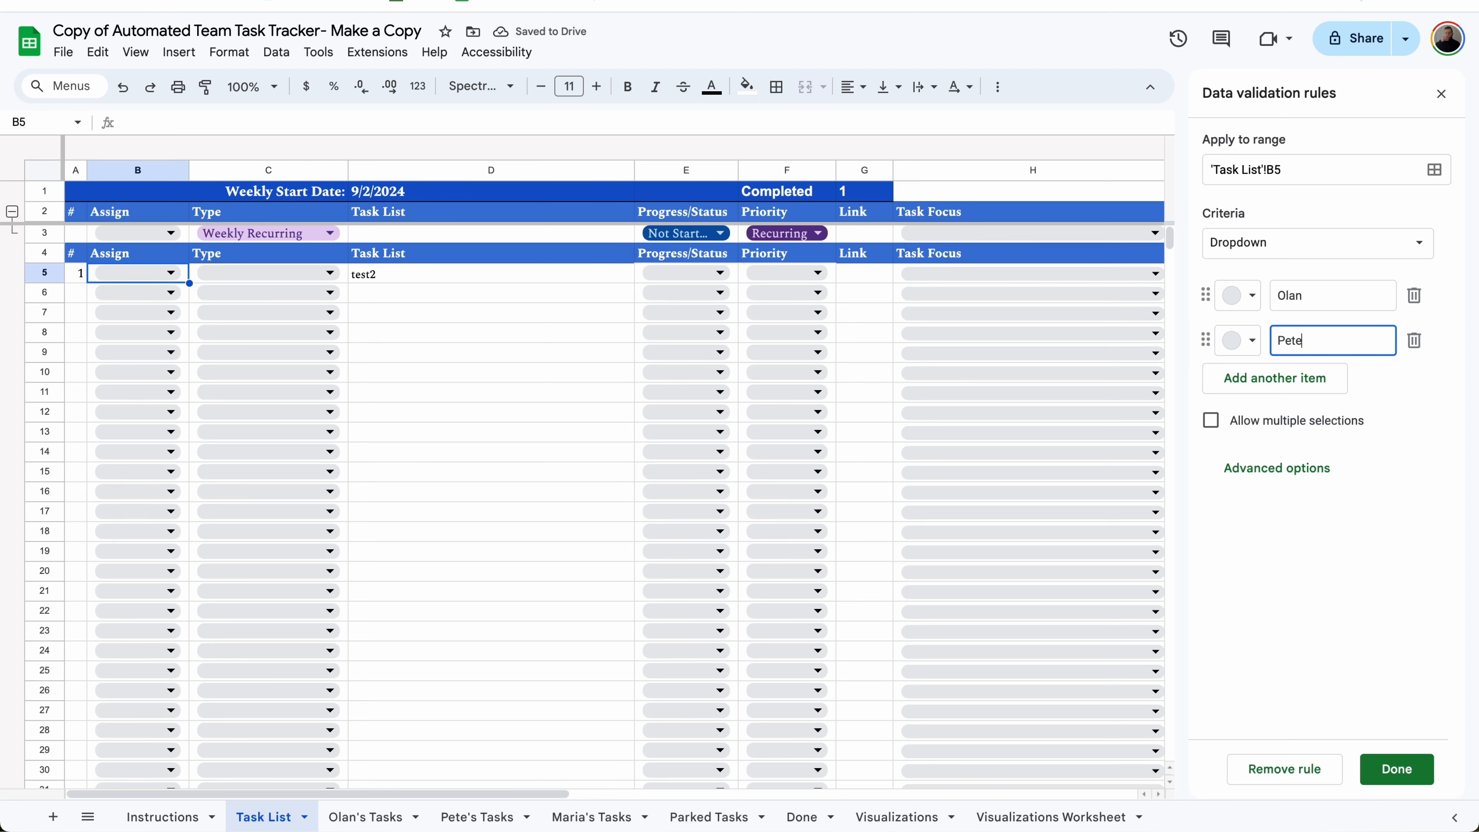
Add the third teammate's name to the Task List's Assign dropdown rule and apply the changes to all matching dropdowns
{"action": "left_click", "coordinate": [1313, 377]}
{"action": "type", "text": "Maria"}
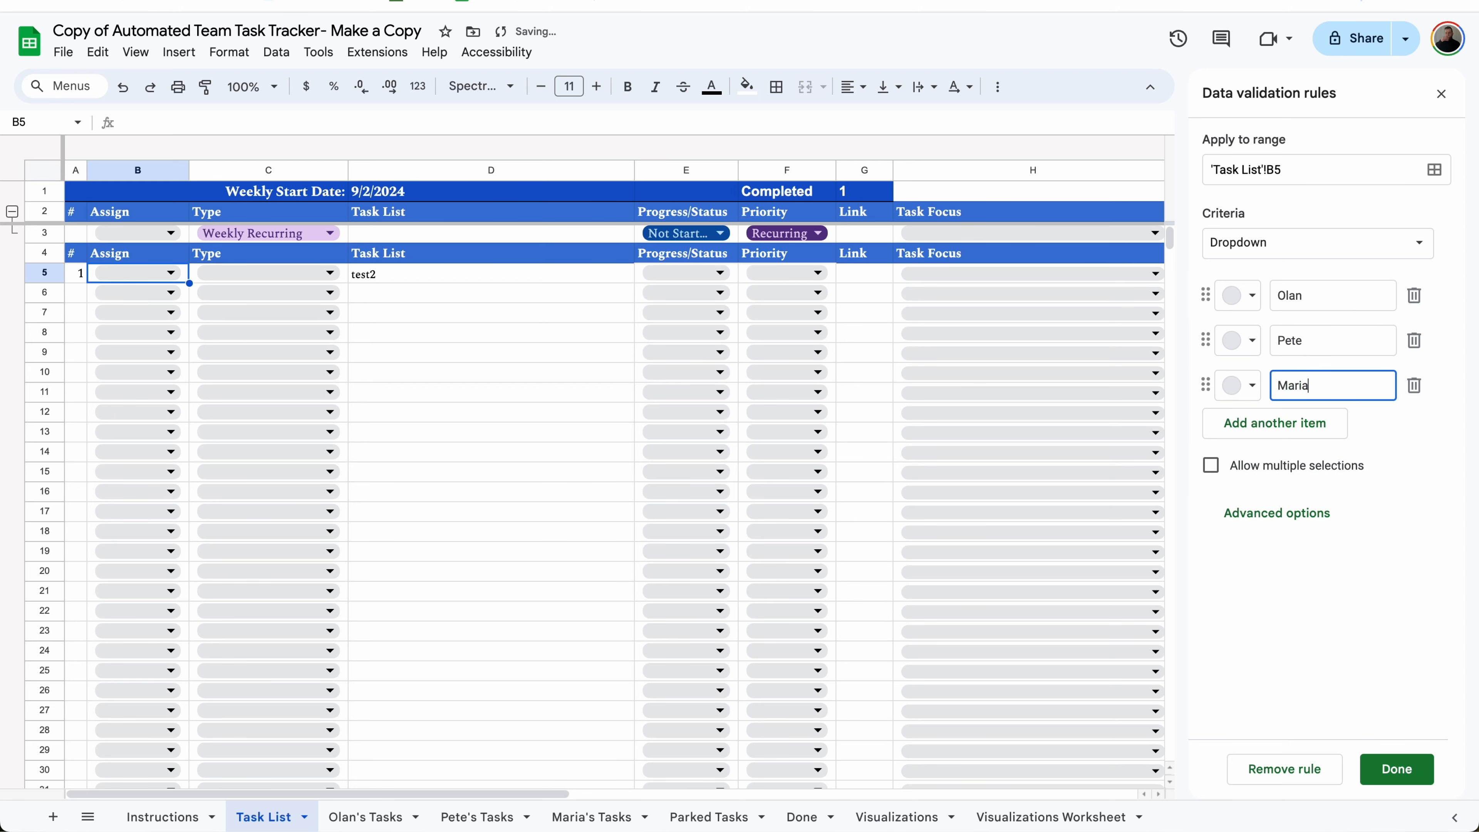
{"action": "left_click", "coordinate": [1397, 768]}
{"action": "left_click", "coordinate": [942, 481]}
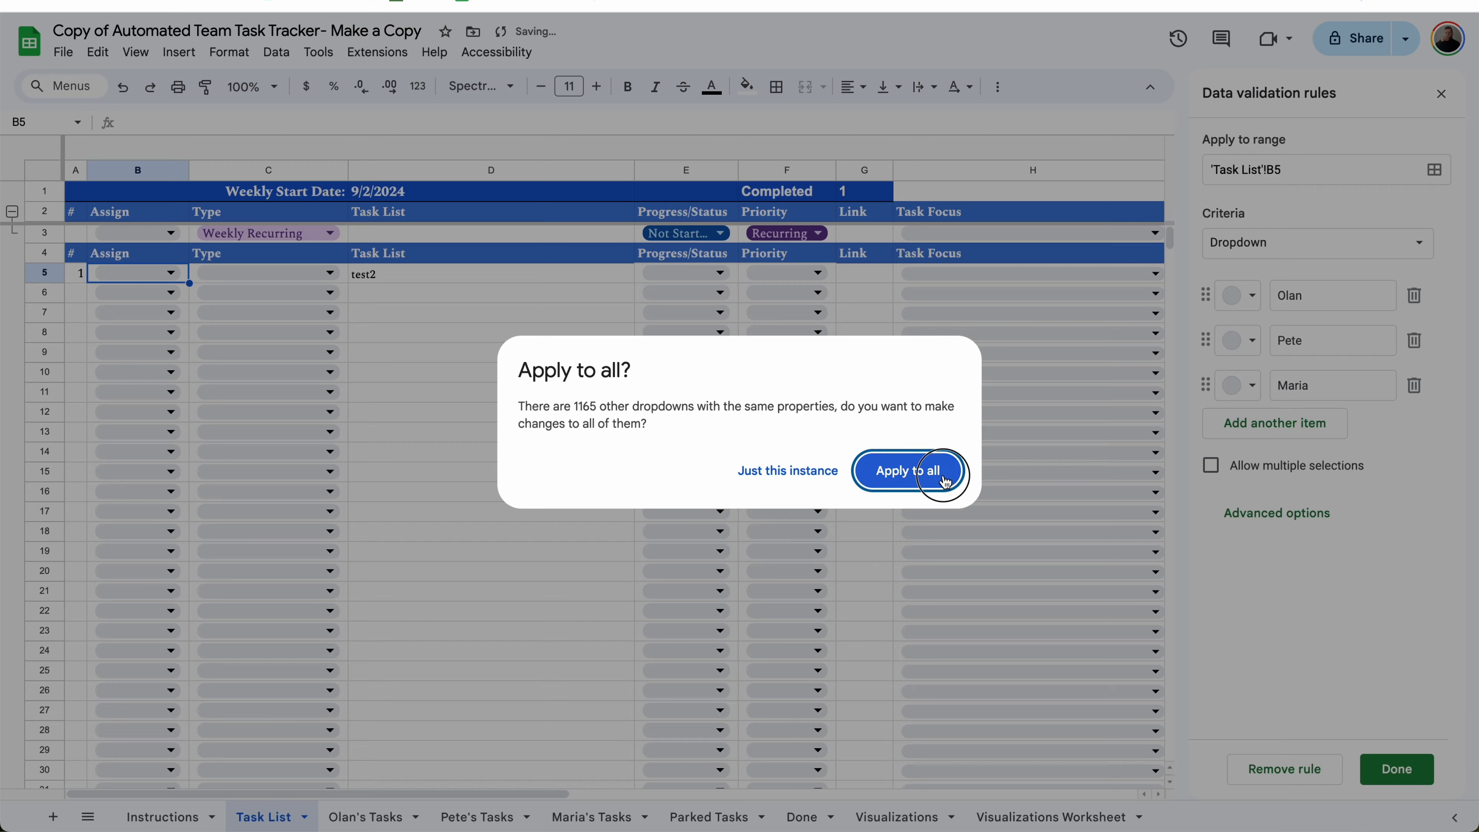
On the first teammate's sheet, replace Teammate 1 and Teammate 2 in the Assign dropdown rule with the first two teammates' names
{"action": "left_click", "coordinate": [373, 816]}
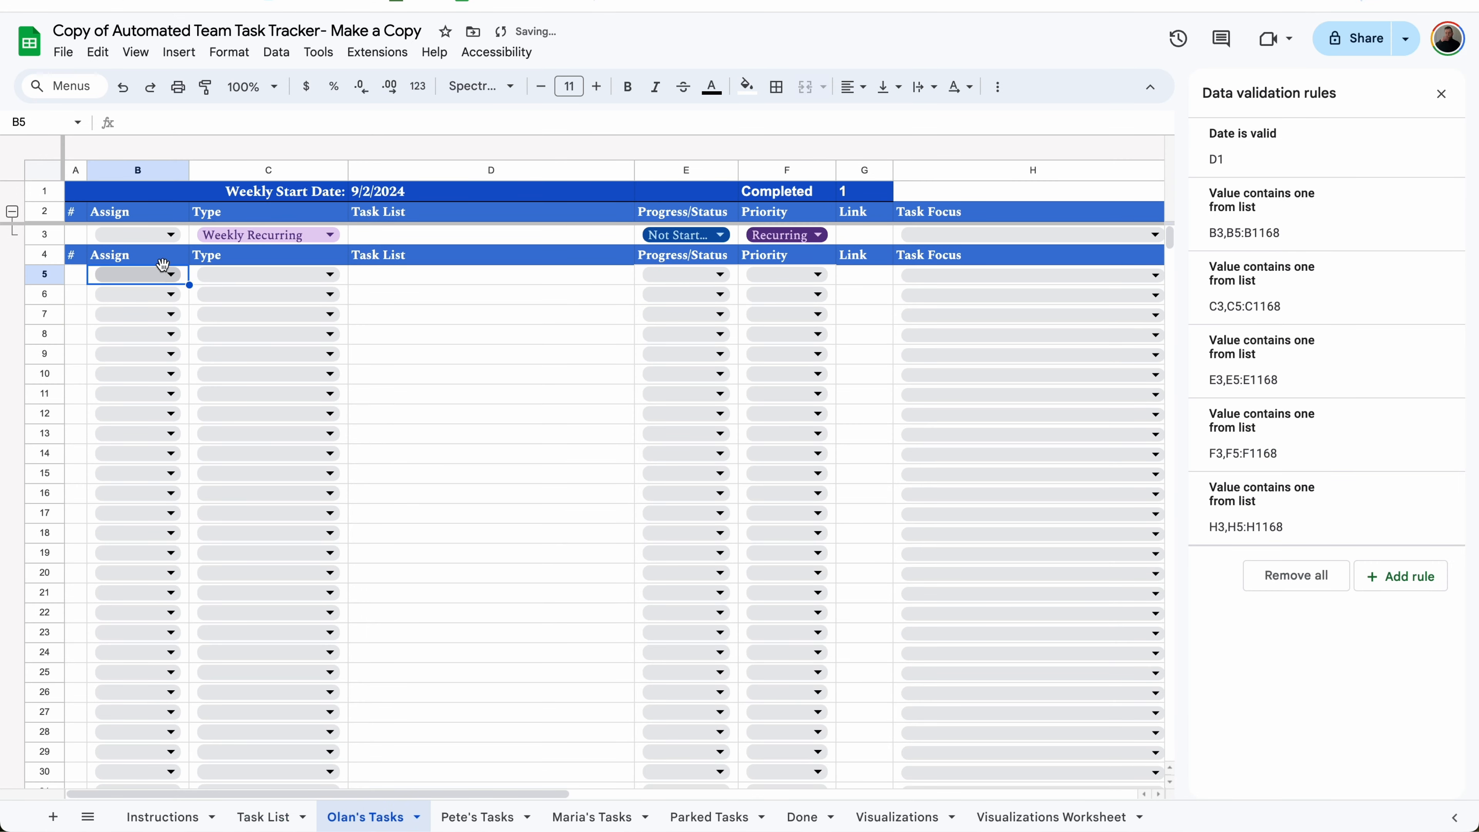
{"action": "left_click", "coordinate": [171, 274]}
{"action": "left_click", "coordinate": [234, 363]}
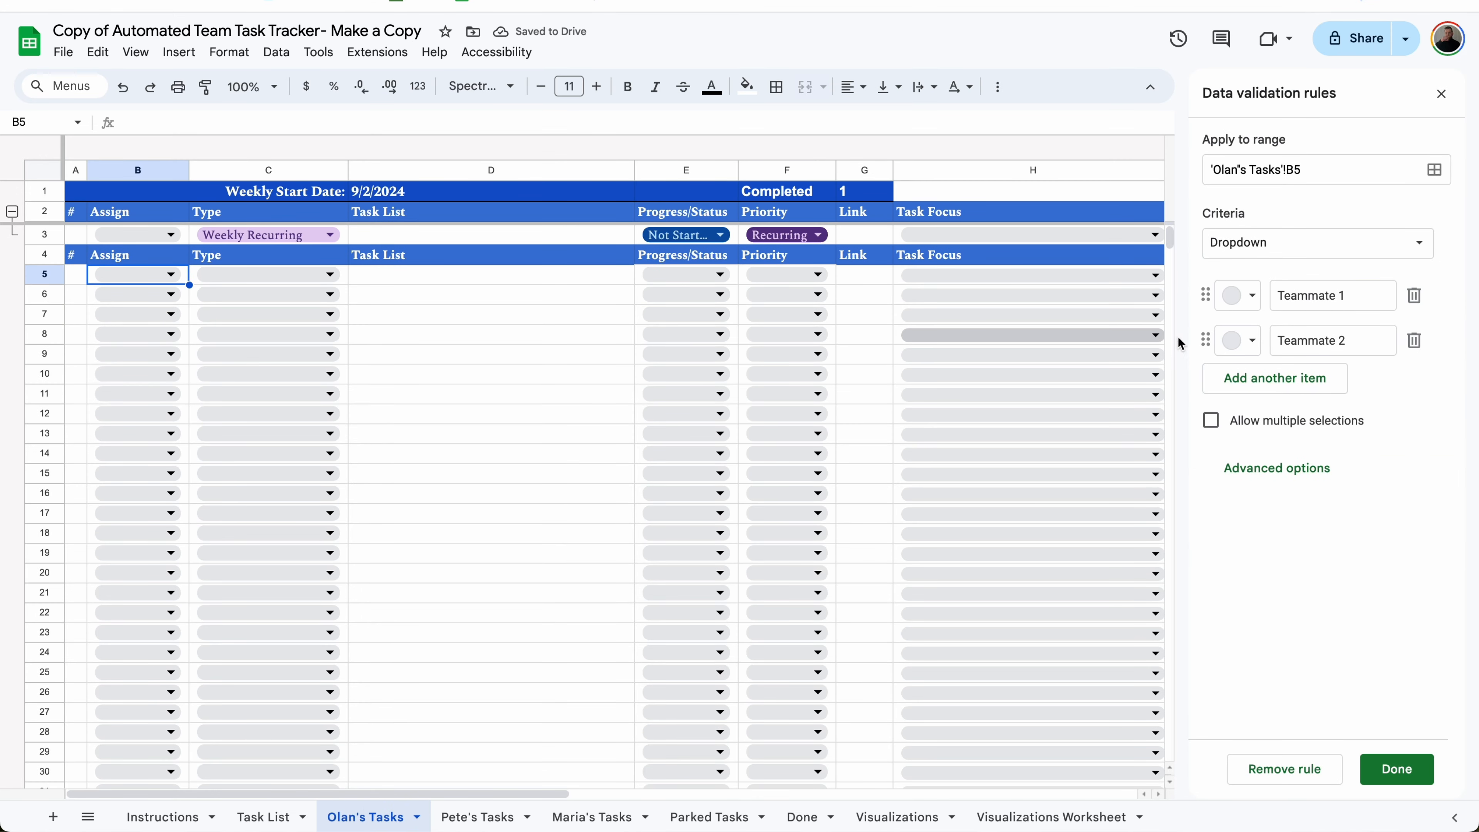
{"action": "triple_click", "coordinate": [1325, 303]}
{"action": "type", "text": "Olan"}
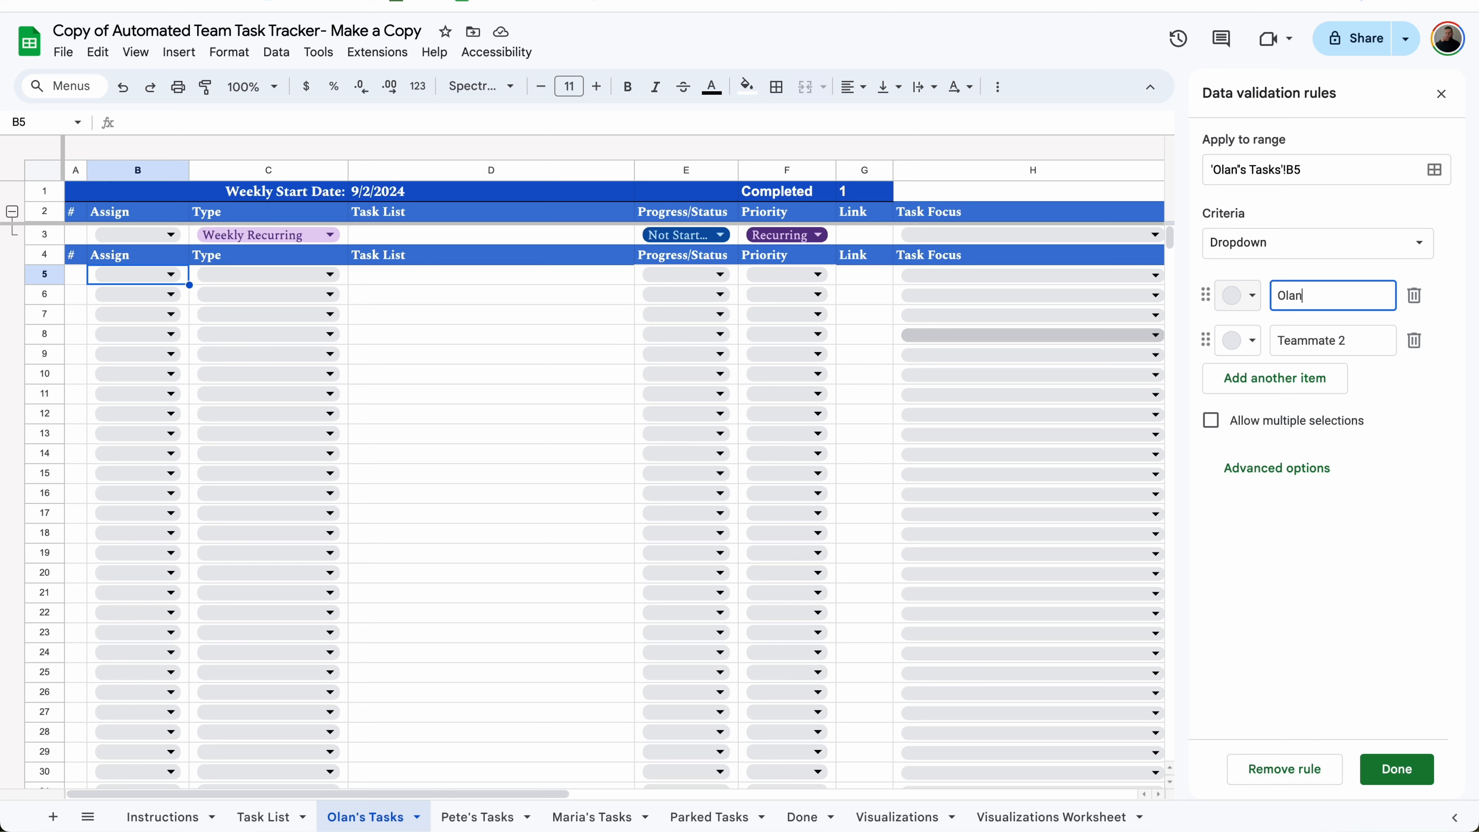
{"action": "key", "text": "Tab"}
{"action": "left_click_drag", "start_coordinate": [1395, 339], "coordinate": [1261, 345]}
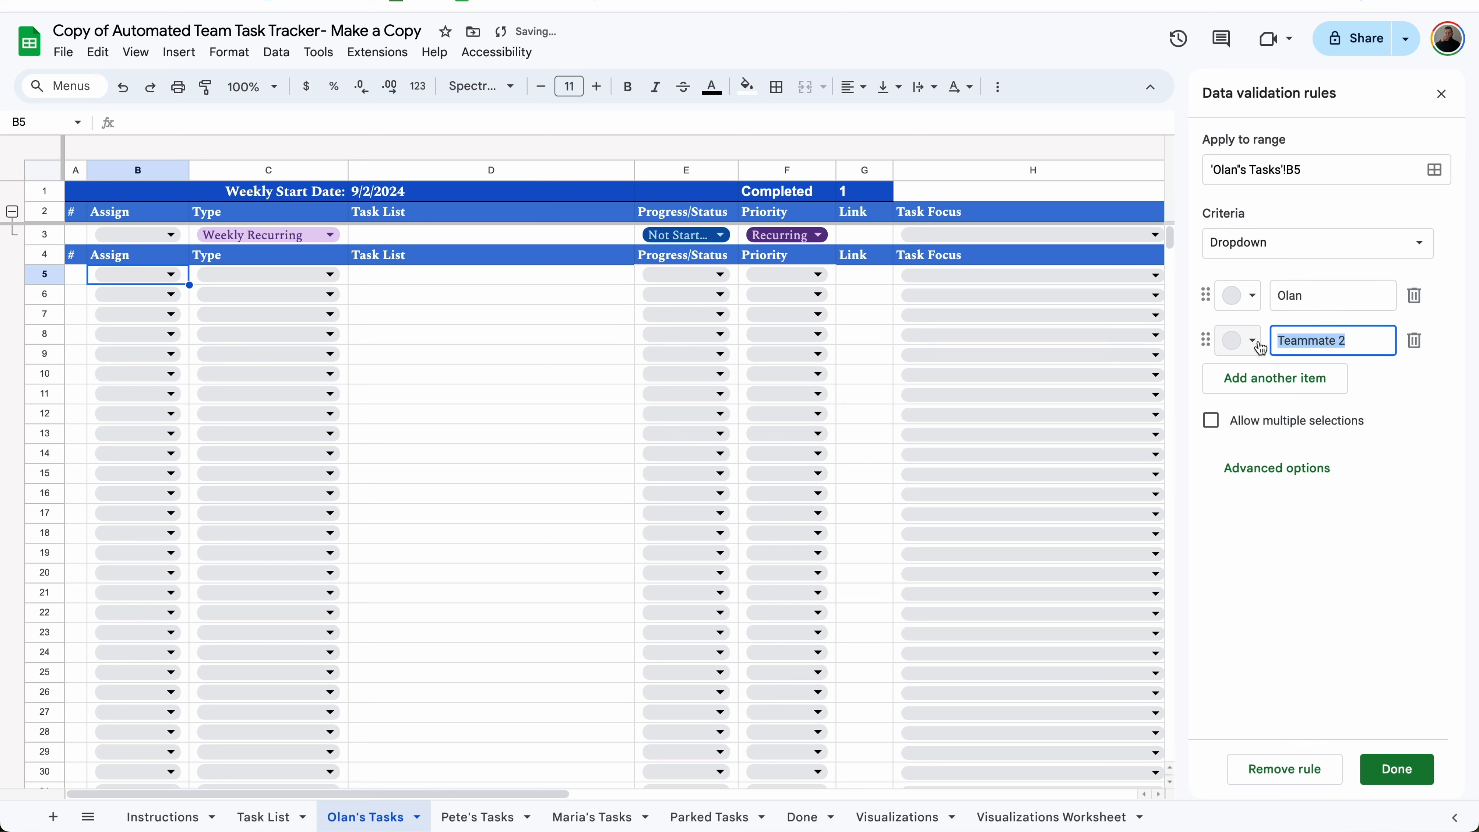
{"action": "type", "text": "Pete"}
Add the third teammate's name to the Assign dropdown on the first teammate's sheet and apply the changes to all matching dropdowns
{"action": "left_click", "coordinate": [1264, 389]}
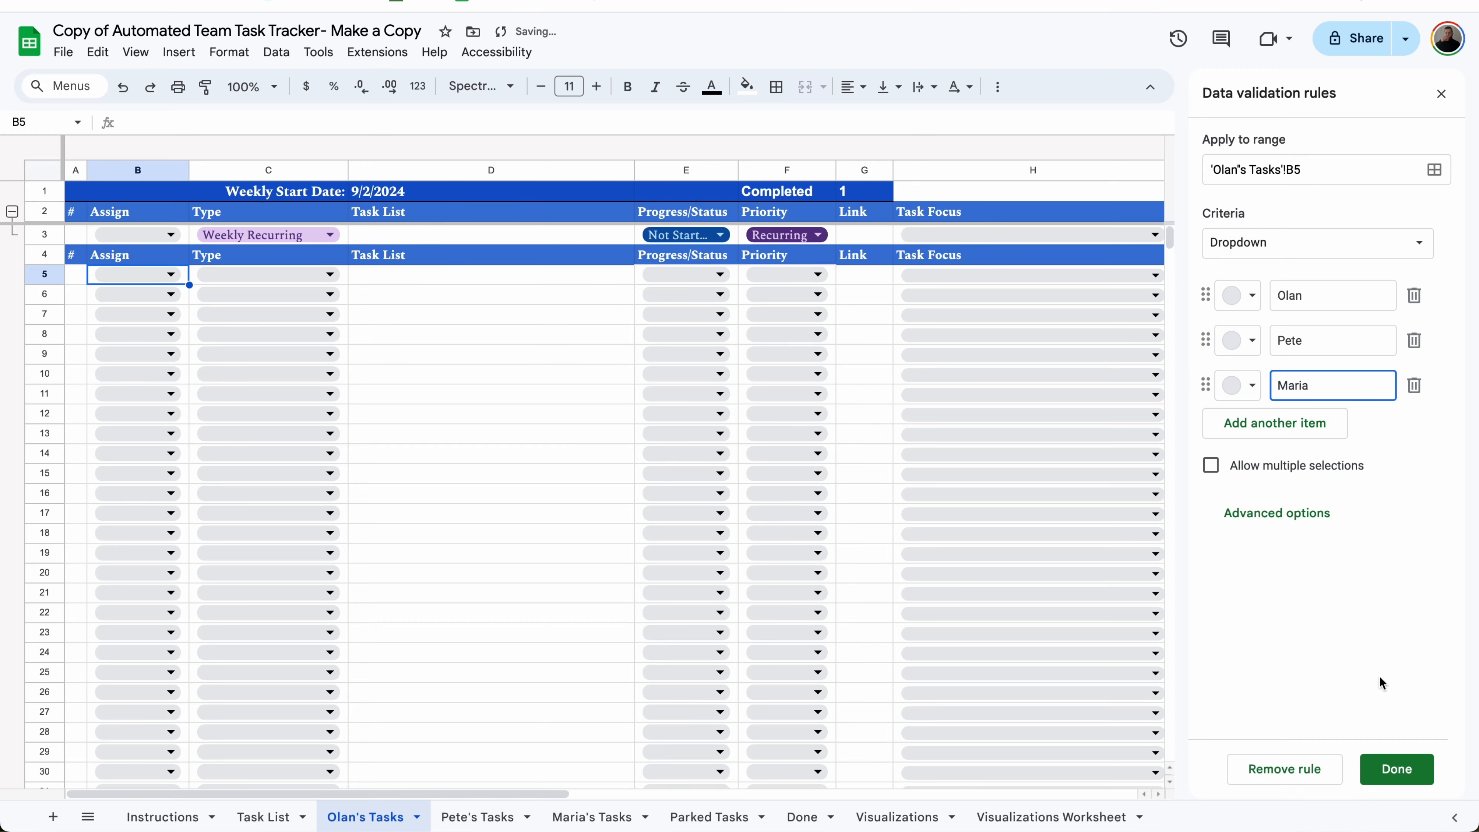
{"action": "left_click", "coordinate": [1397, 769]}
{"action": "left_click", "coordinate": [935, 482]}
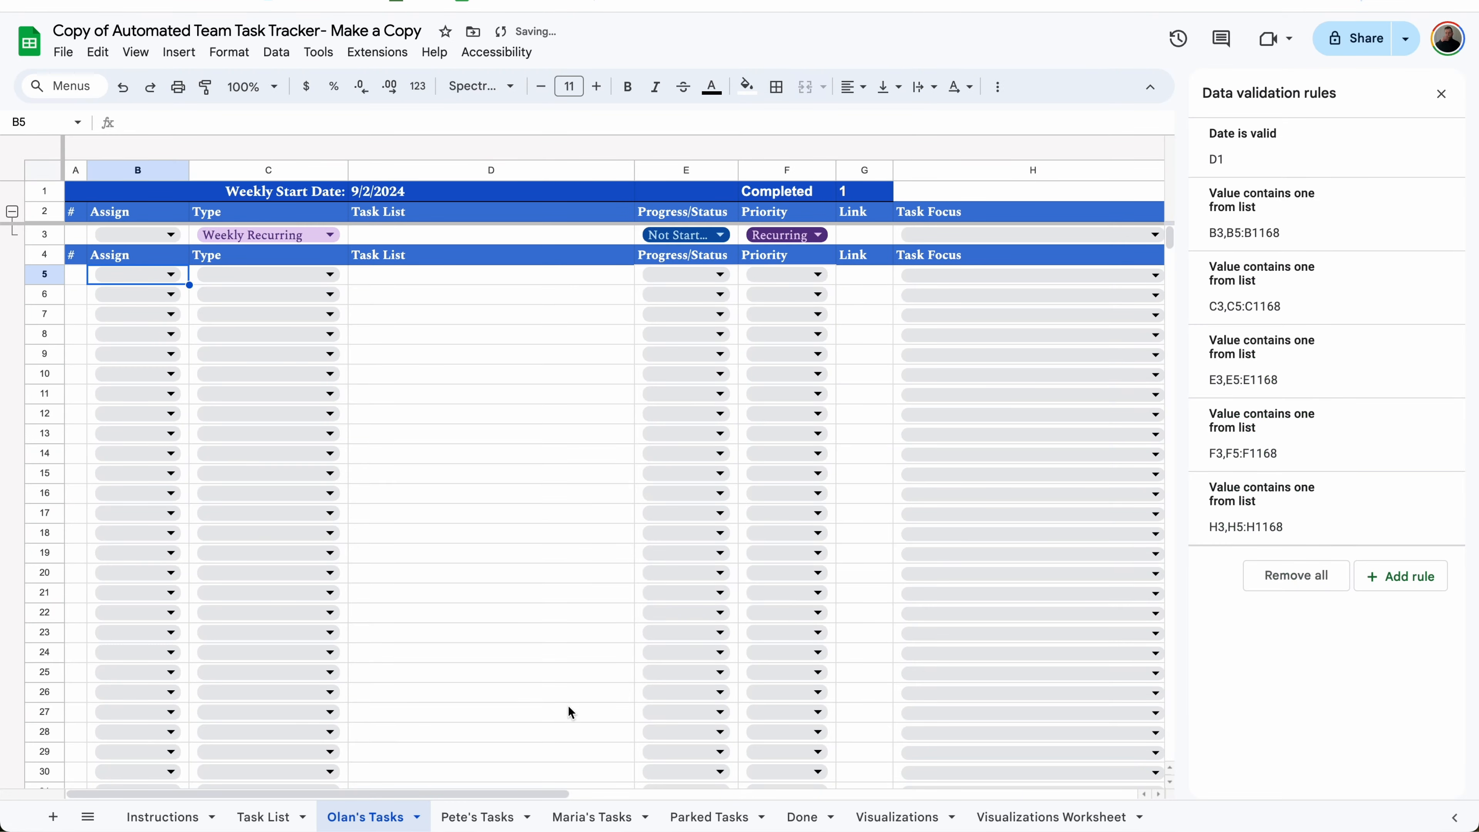
Check the Assign dropdown options in row 8 of the third teammate's sheet
{"action": "left_click", "coordinate": [575, 816]}
{"action": "left_click", "coordinate": [172, 330]}
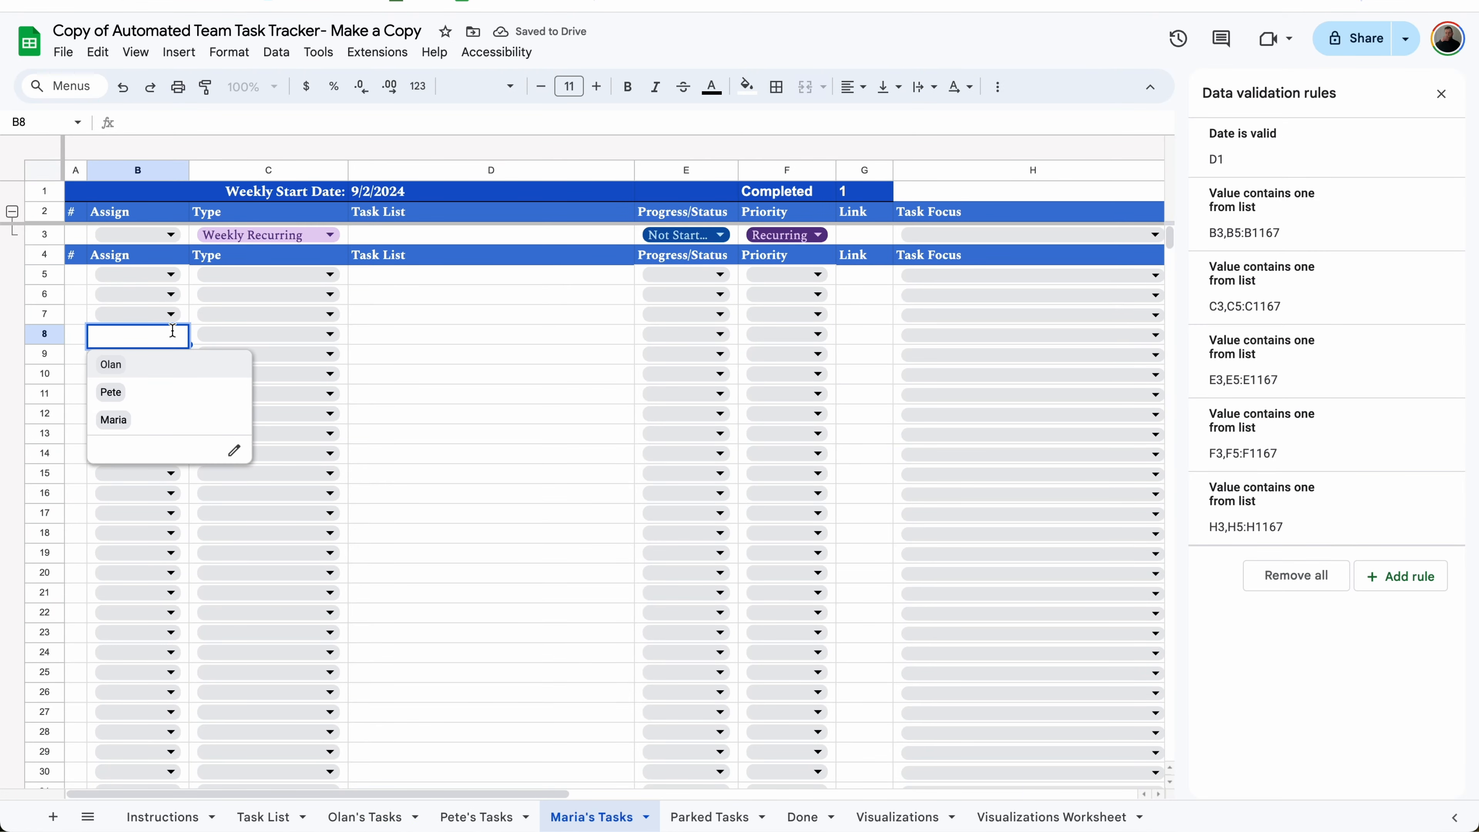
{"action": "left_click", "coordinate": [439, 377]}
Assign the test2 task on the Task List sheet to the second teammate and close the data validation rules
{"action": "left_click", "coordinate": [279, 814]}
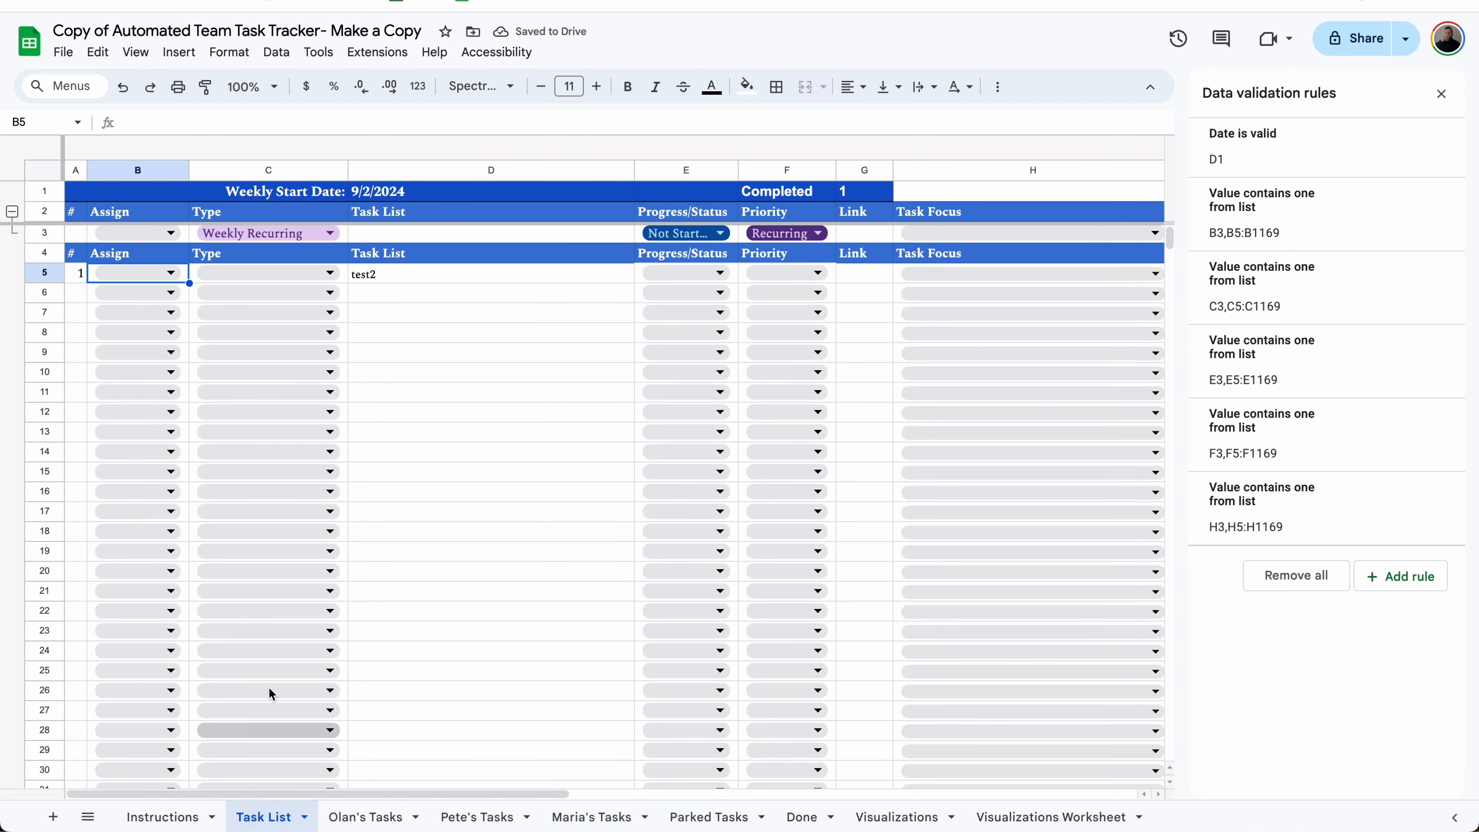
{"action": "left_click", "coordinate": [171, 273]}
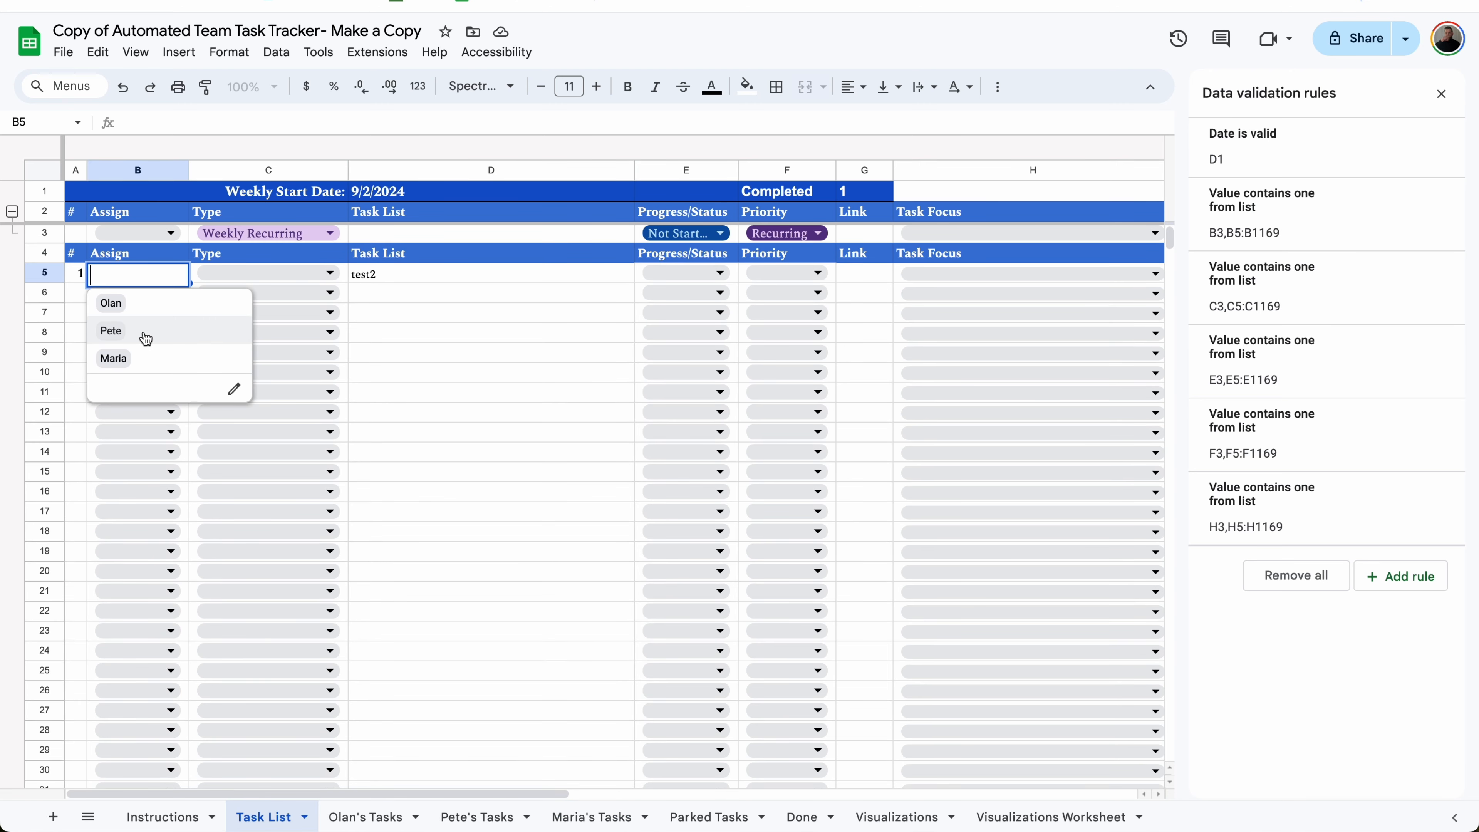
{"action": "left_click", "coordinate": [146, 339]}
{"action": "left_click", "coordinate": [1443, 96]}
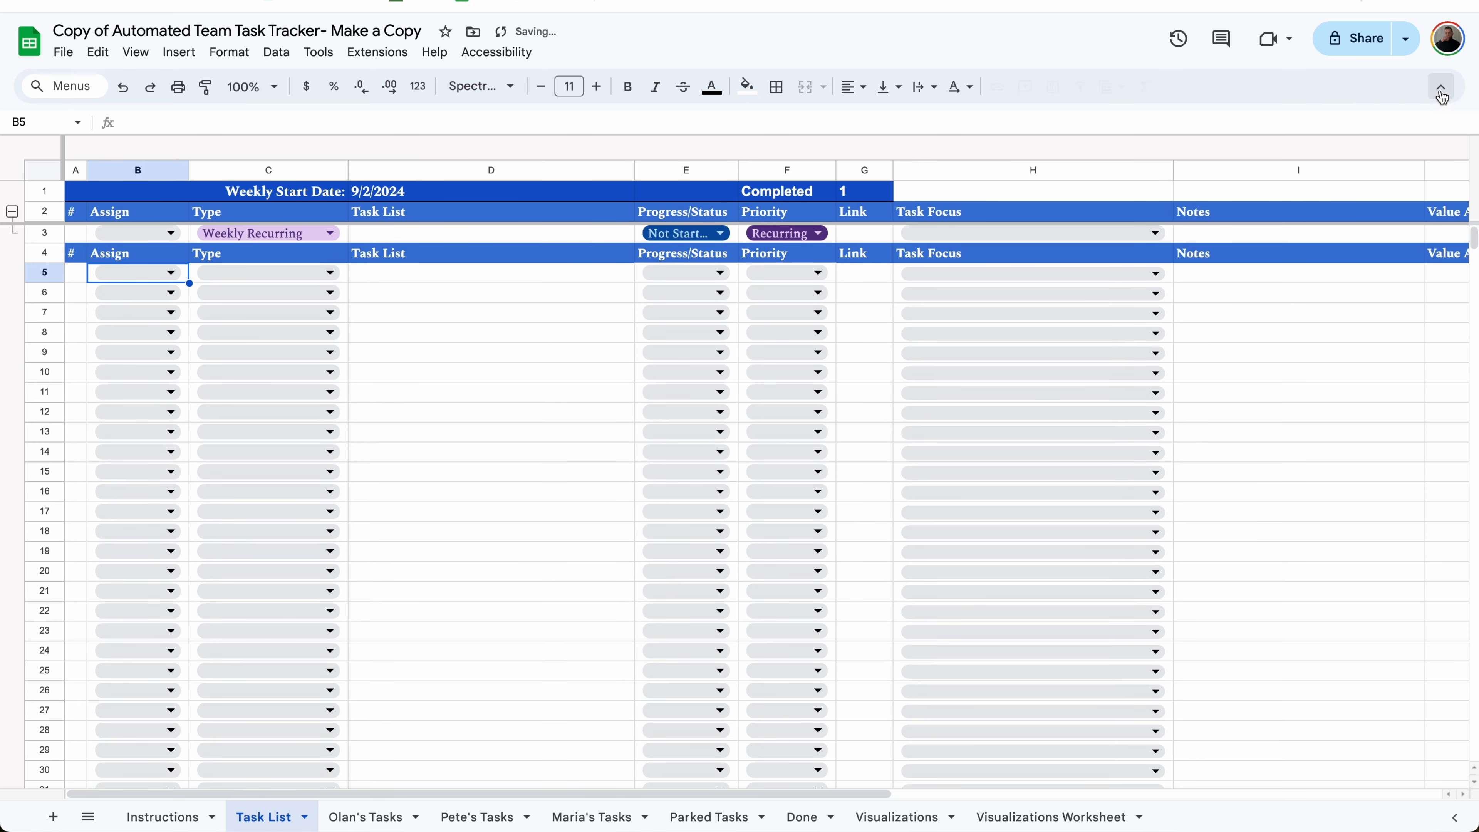
Set the test2 task's status to Done on the second teammate's sheet
{"action": "left_click", "coordinate": [500, 814]}
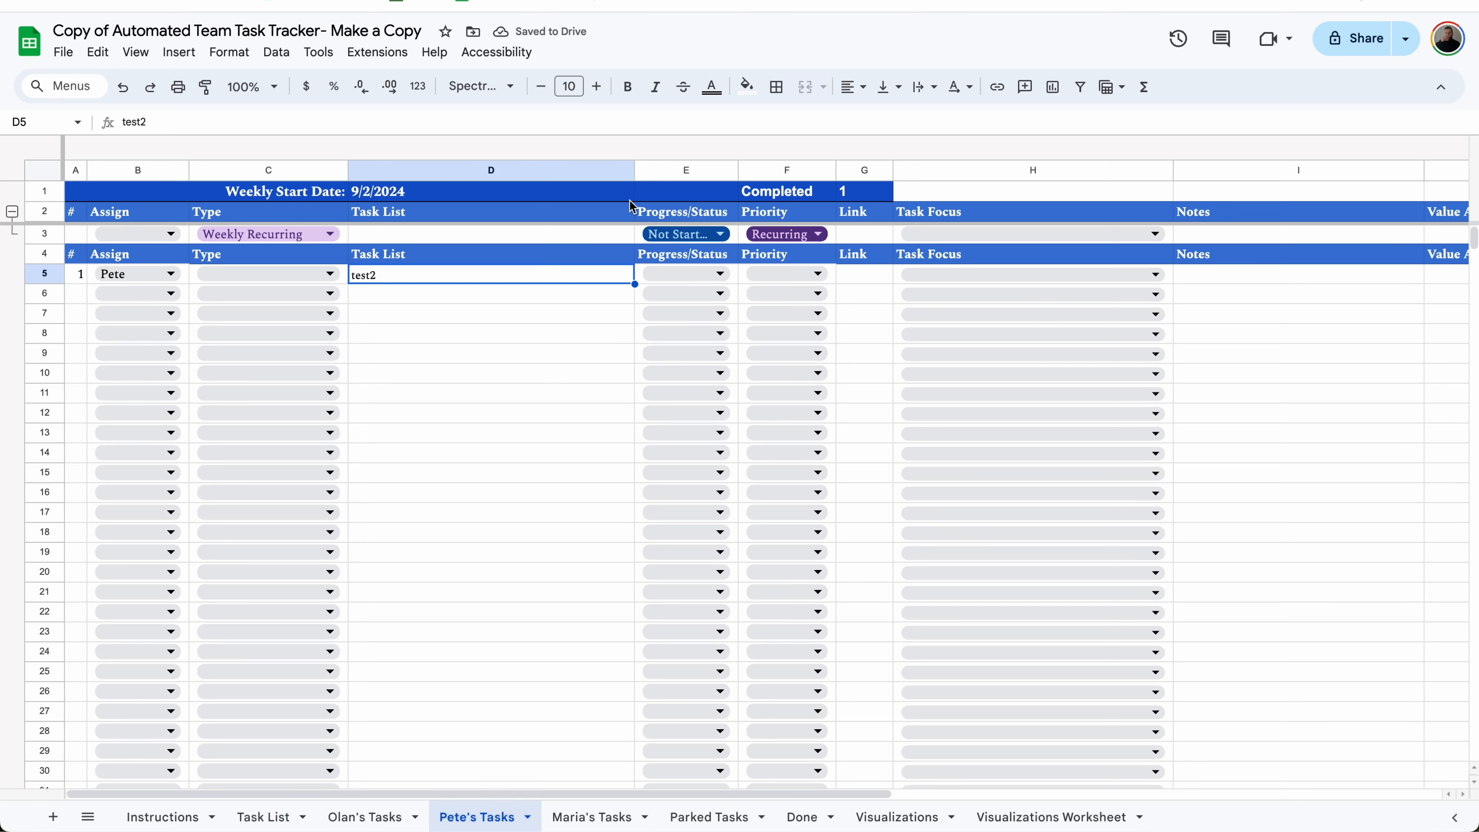
{"action": "left_click", "coordinate": [696, 272]}
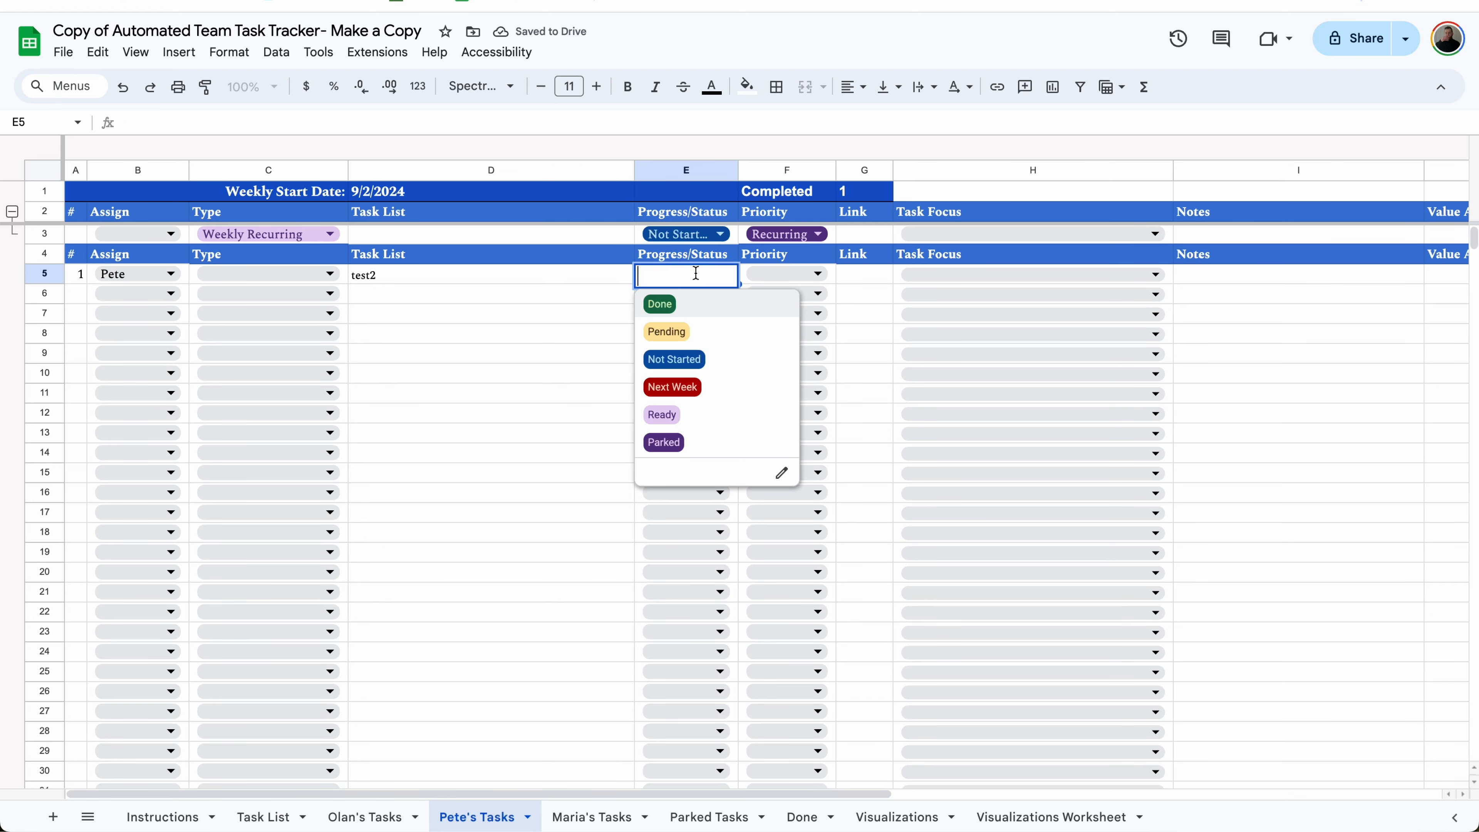
{"action": "left_click", "coordinate": [692, 315]}
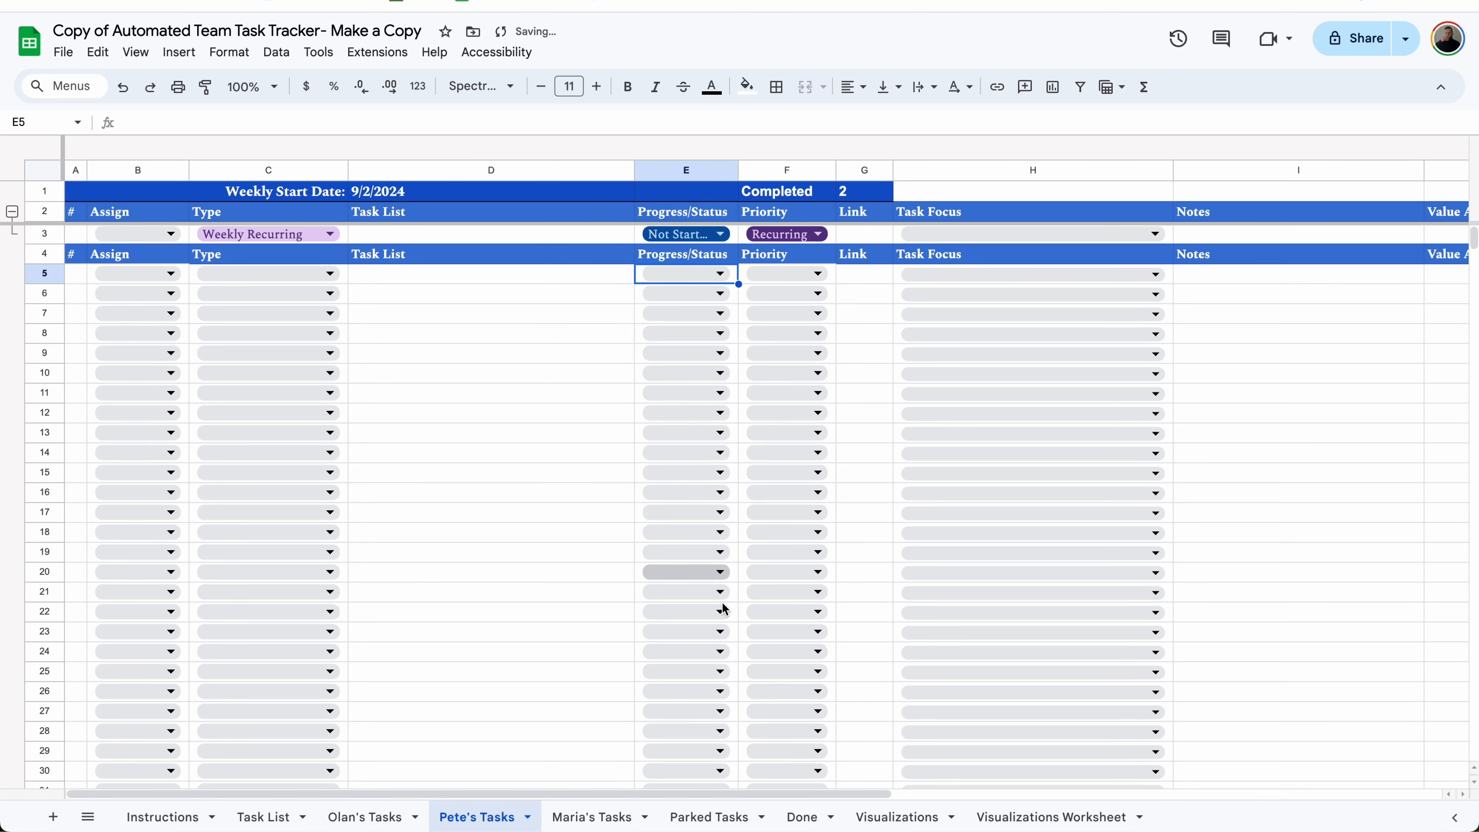
Check the Parked Tasks and Done sheets for the test2 task and review its date columns
{"action": "left_click", "coordinate": [735, 818]}
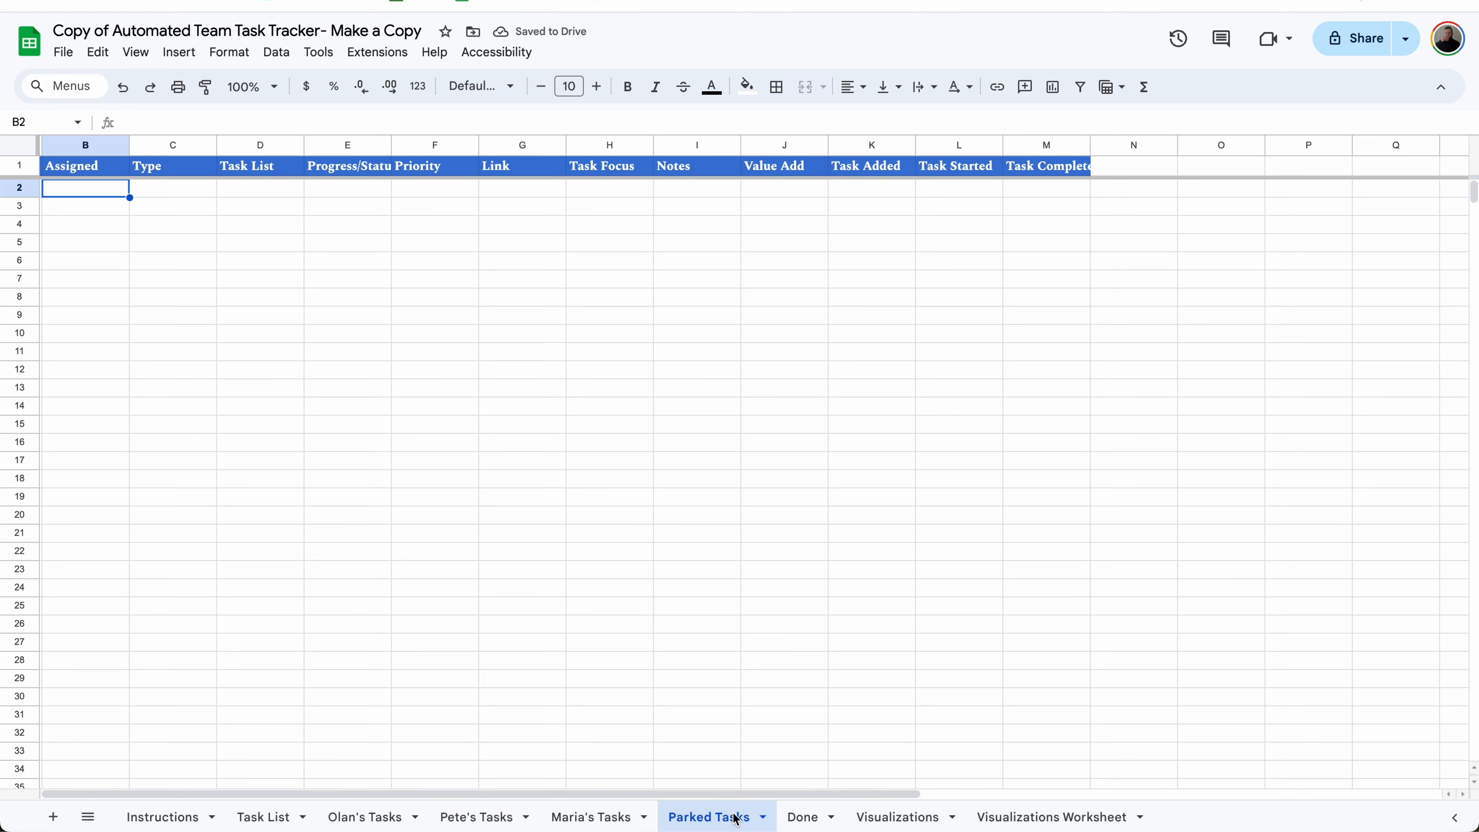
{"action": "left_click", "coordinate": [813, 819]}
{"action": "scroll", "coordinate": [274, 381], "scroll_direction": "left", "scroll_amount": 7}
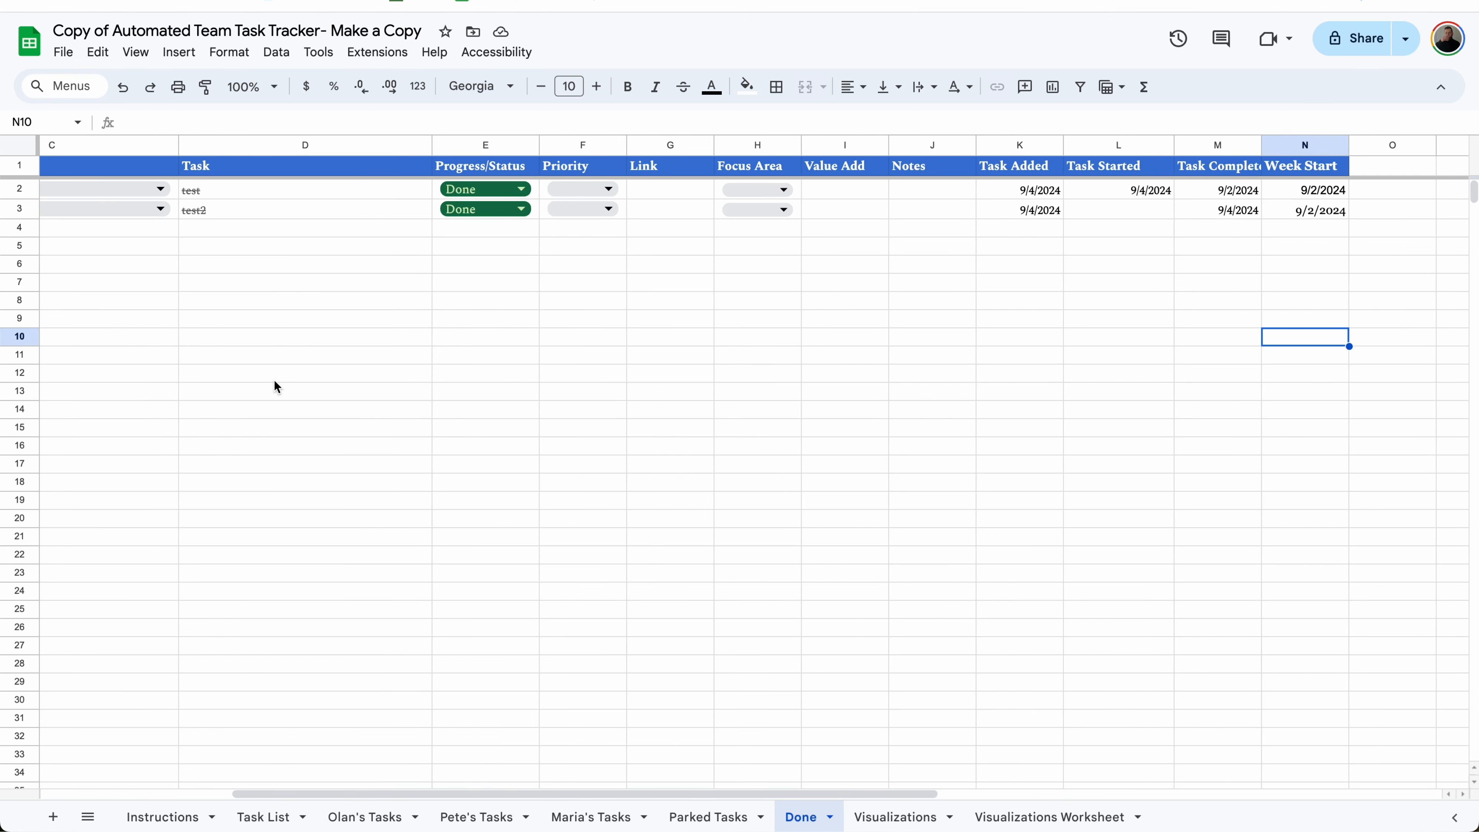
{"action": "scroll", "coordinate": [274, 381], "scroll_direction": "right", "scroll_amount": 8}
Review the weekly and monthly completed-task charts on the Visualizations sheet and return to the Task List sheet
{"action": "left_click", "coordinate": [897, 818]}
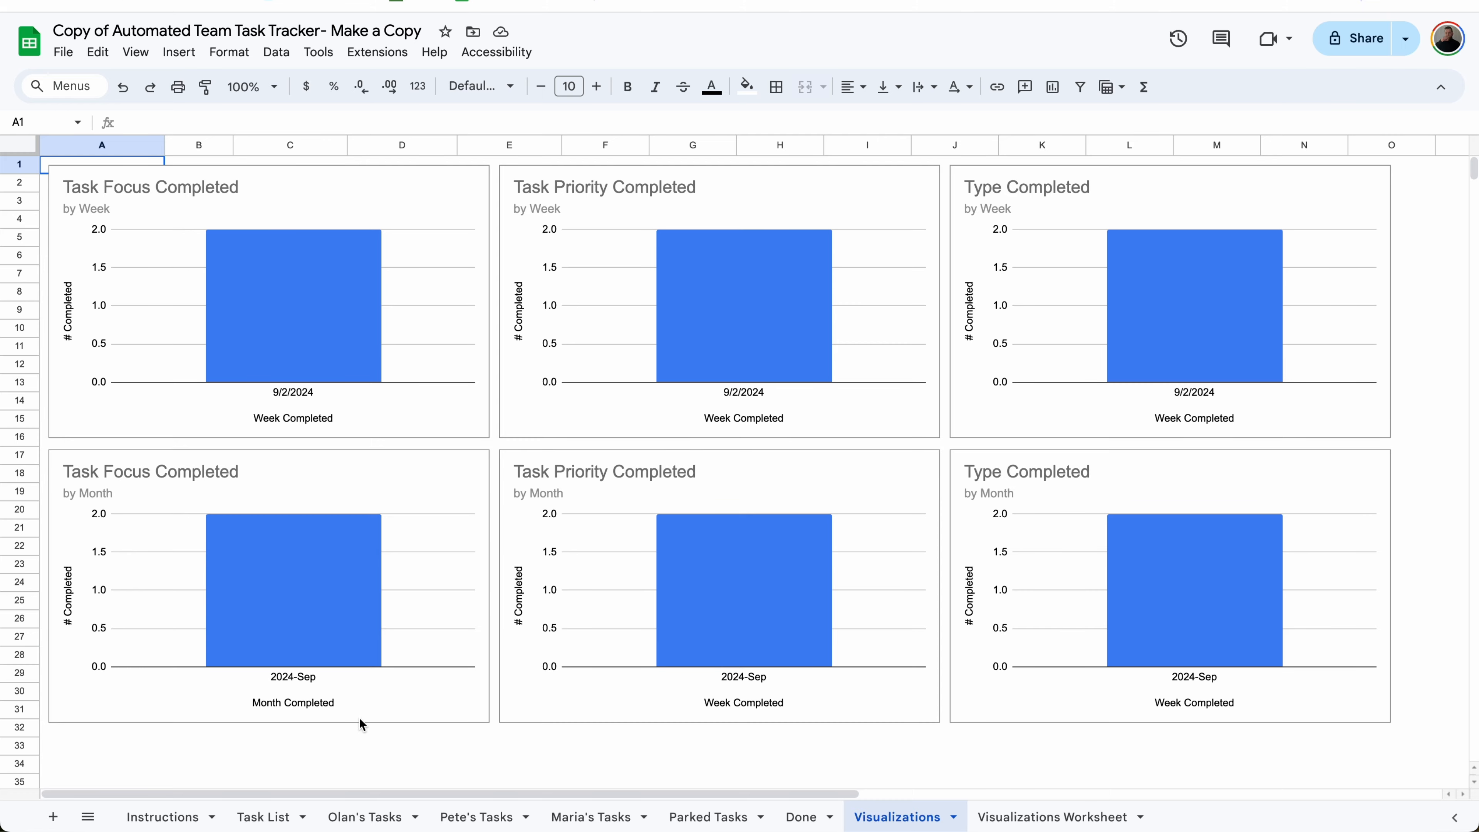
{"action": "left_click", "coordinate": [263, 816]}
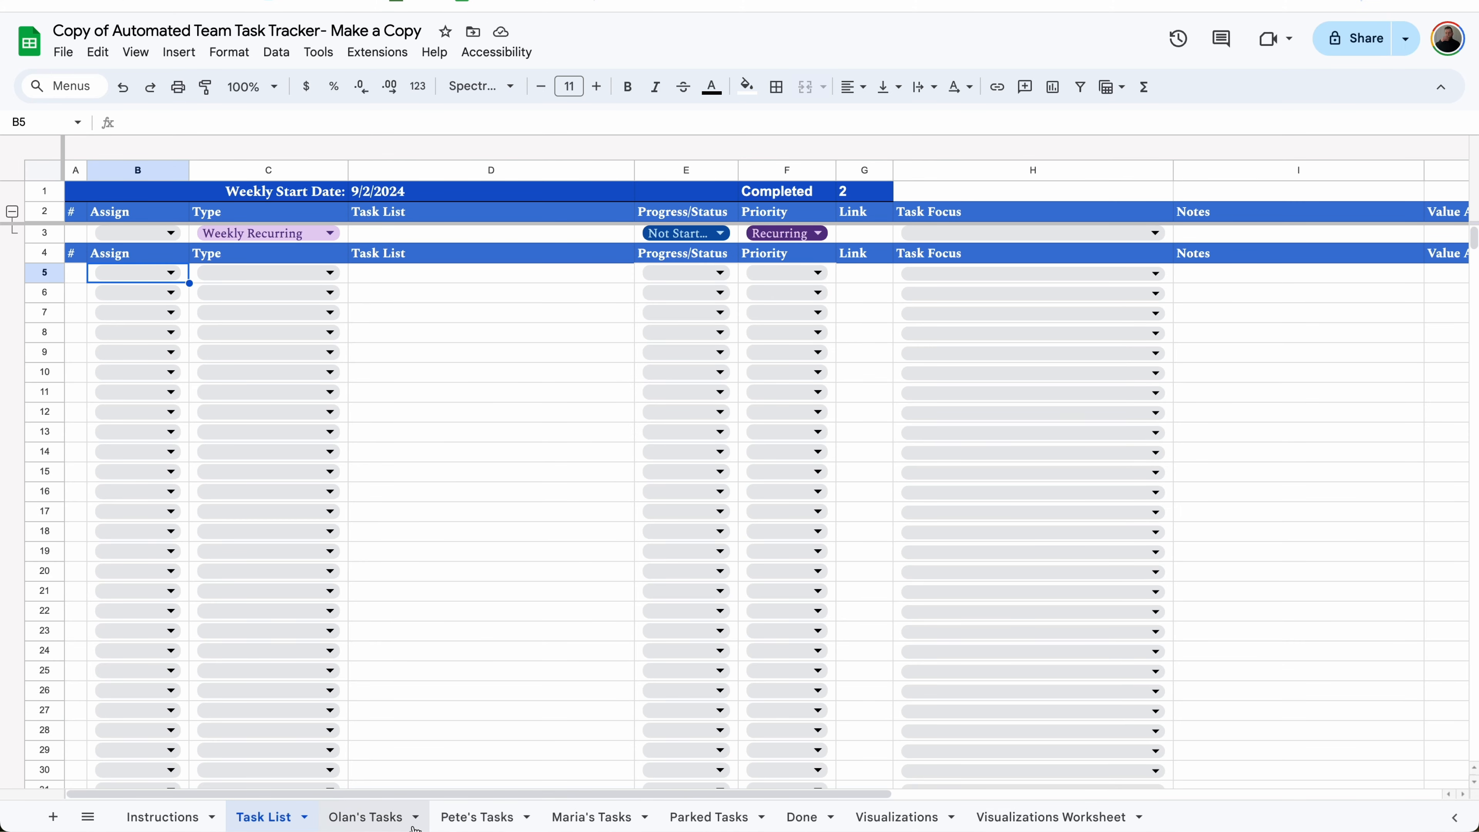
{"action": "mouse_move", "coordinate": [414, 831]}
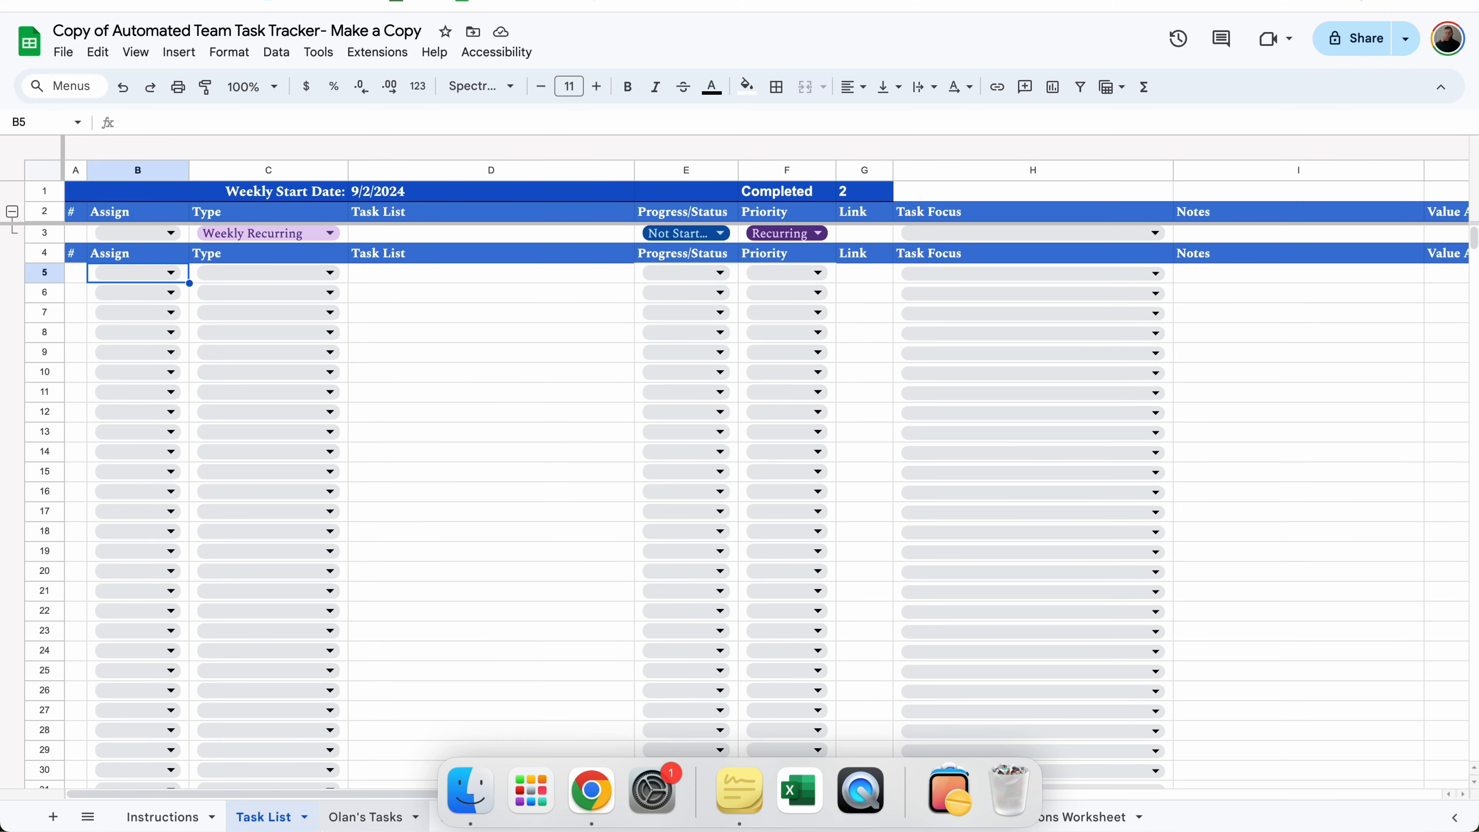